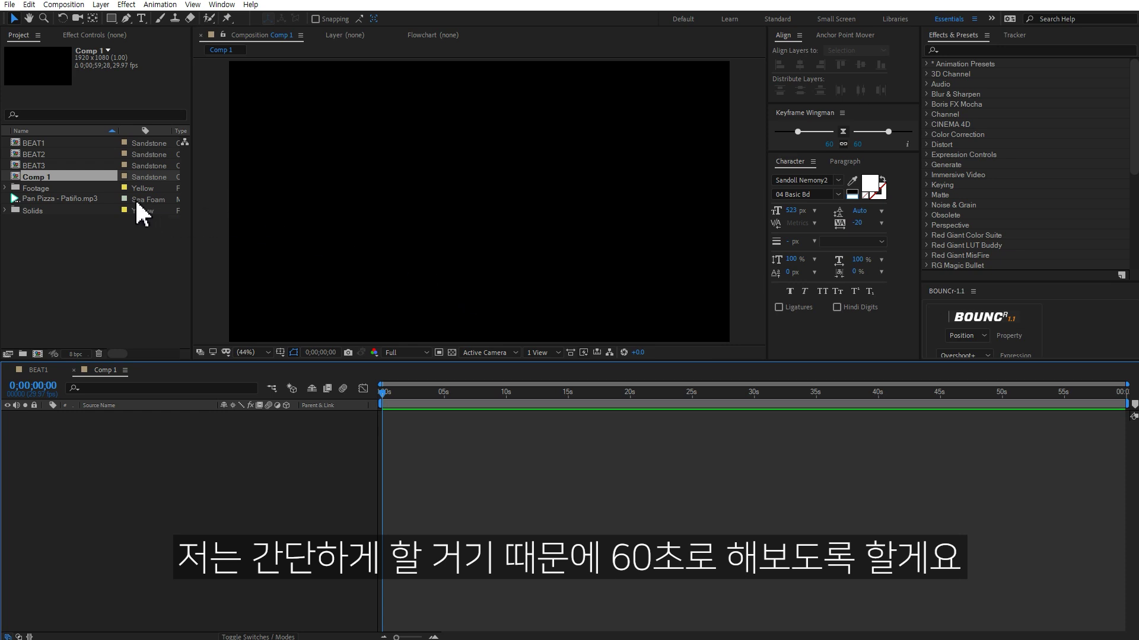
- Add Pan Pizza - Patiño.mp3 to Comp 1, trim it from about 15 s to 0;00;20;20, move it to time zero and preview it
{"action": "left_click_drag", "start_coordinate": [86, 199], "coordinate": [316, 482]}
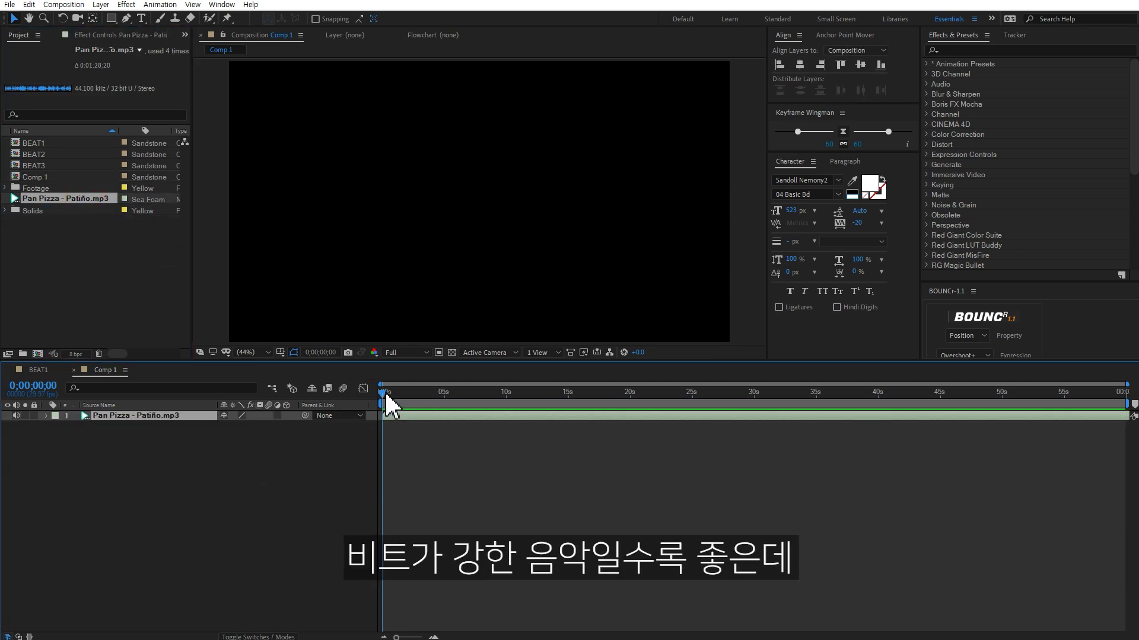
{"action": "left_click_drag", "start_coordinate": [386, 393], "coordinate": [638, 396]}
{"action": "key", "text": "alt+bracketleft"}
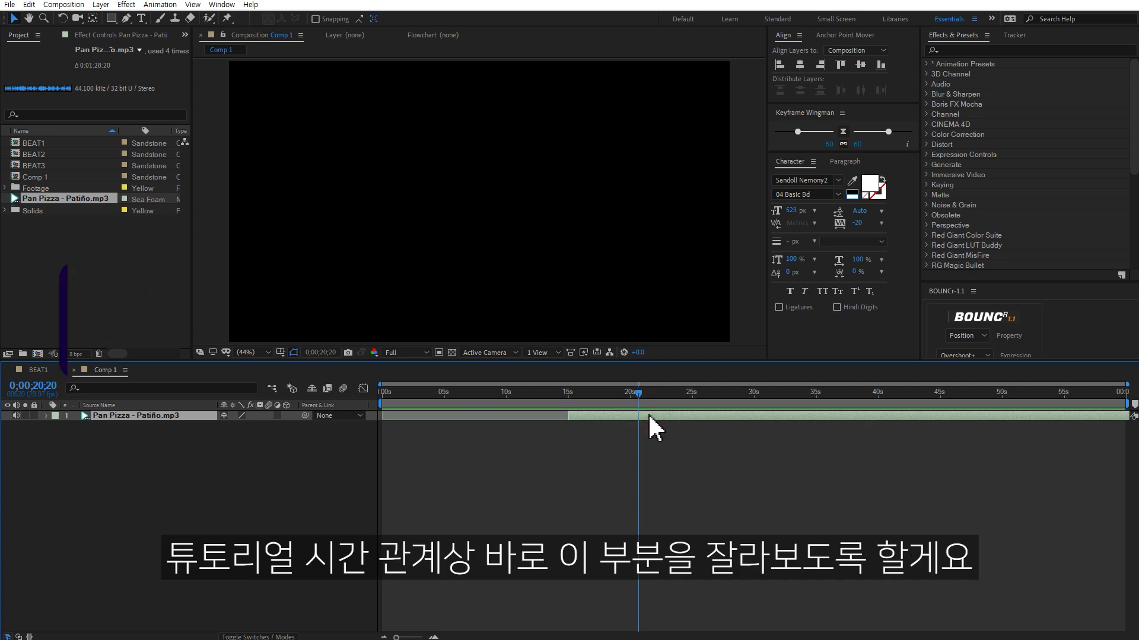
{"action": "key", "text": "alt+bracketright"}
{"action": "key", "text": "Home"}
{"action": "key", "text": "bracketleft"}
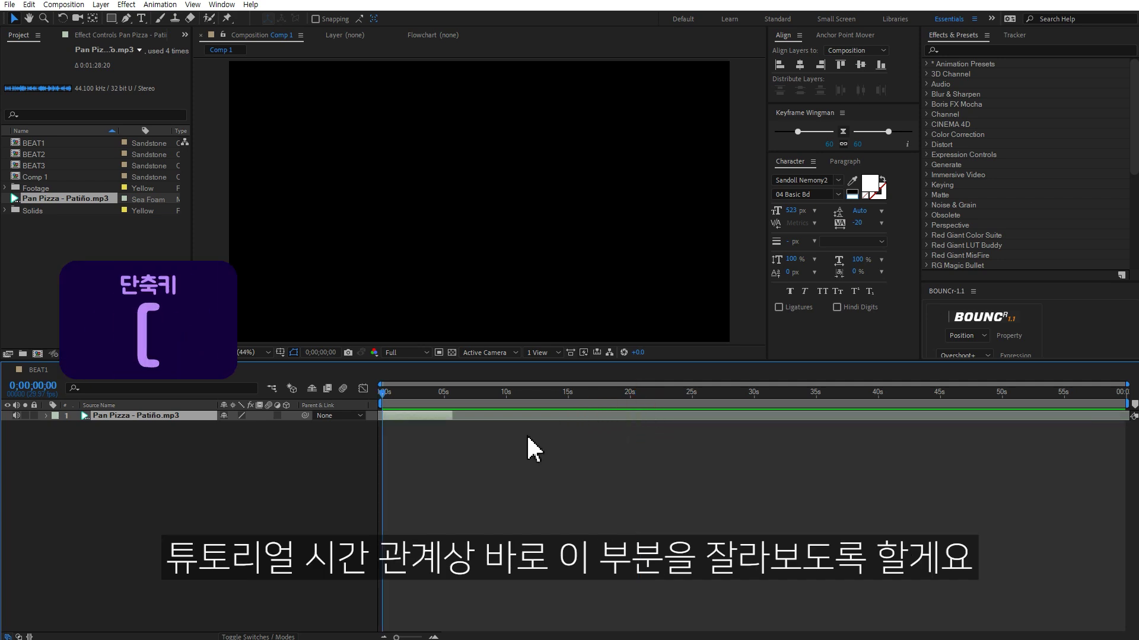
{"action": "key", "text": "space"}
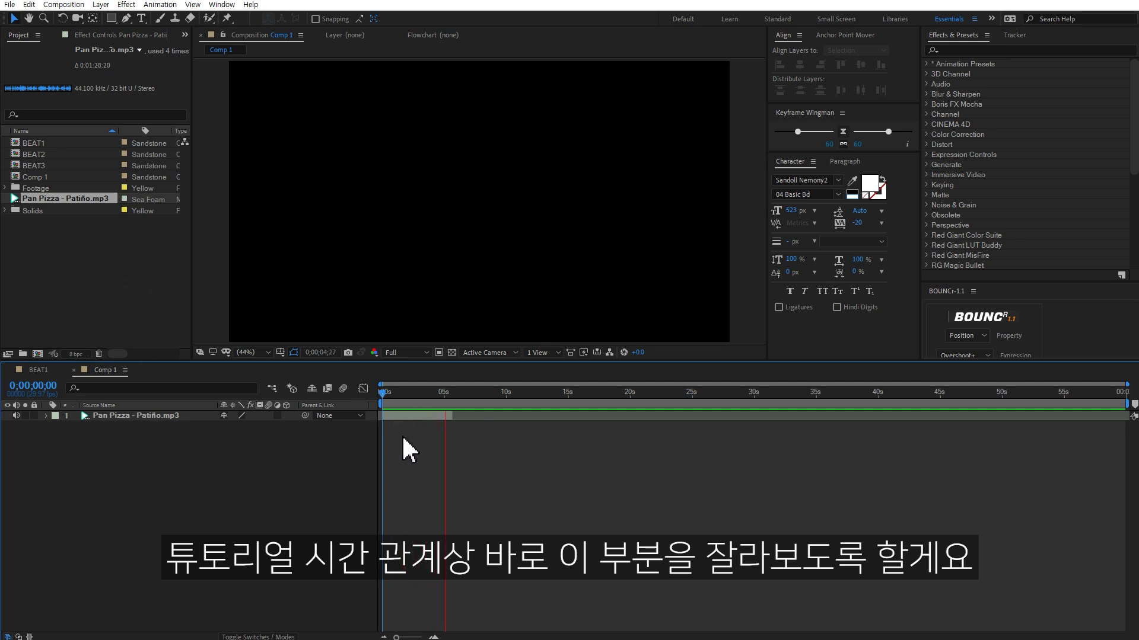
- Reveal the waveform of the audio layer
{"action": "left_click", "coordinate": [156, 417]}
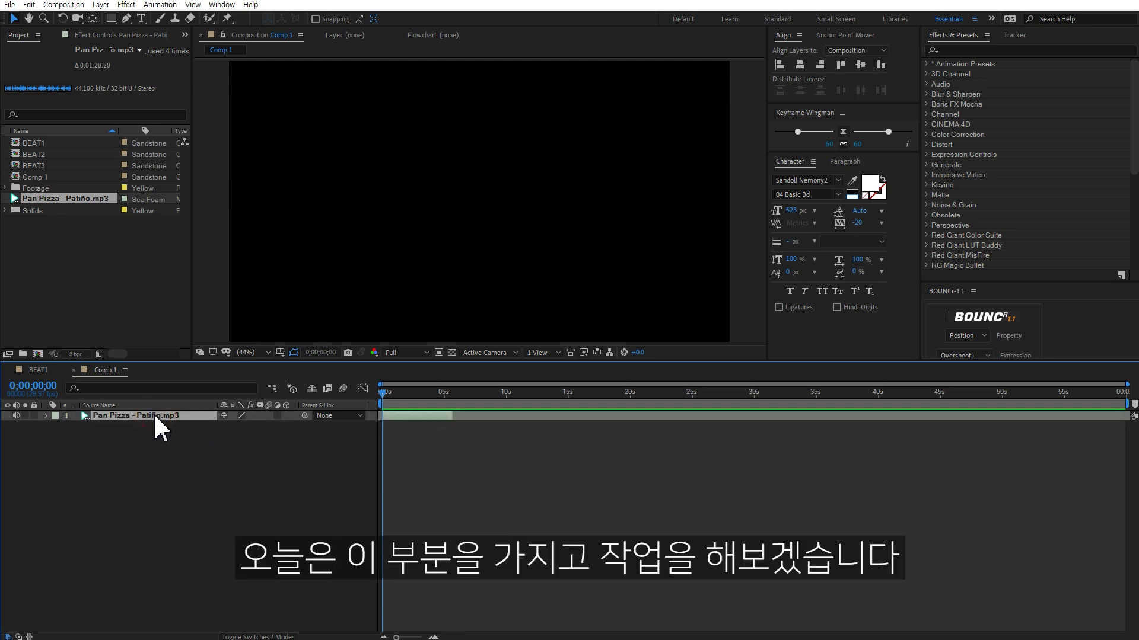
{"action": "left_click", "coordinate": [46, 416]}
{"action": "left_click", "coordinate": [58, 426]}
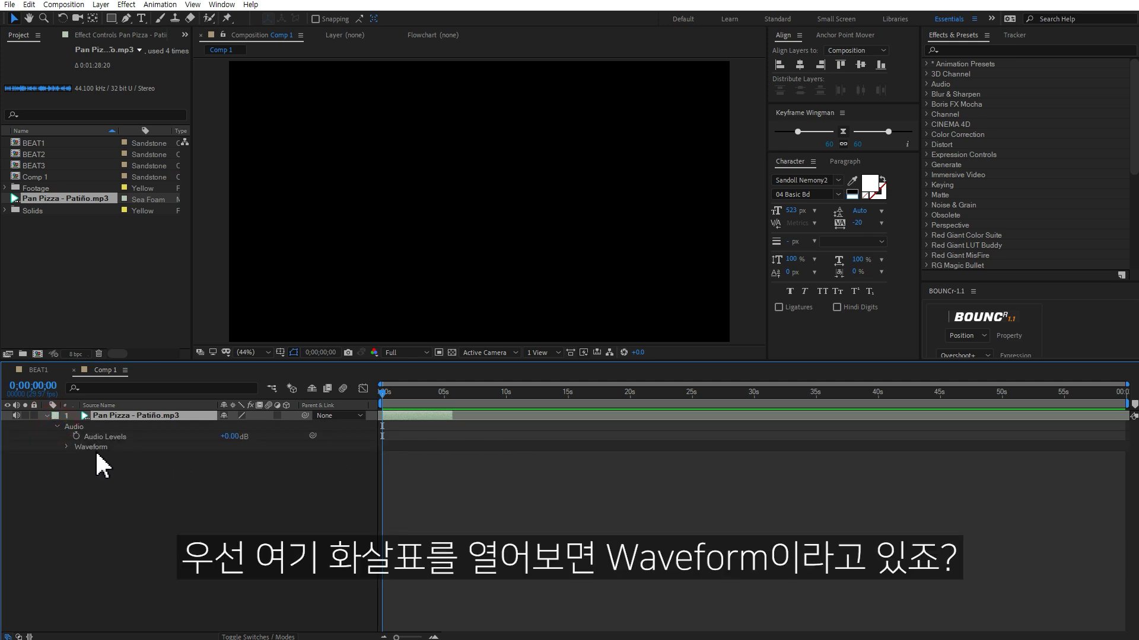
{"action": "left_click", "coordinate": [67, 447]}
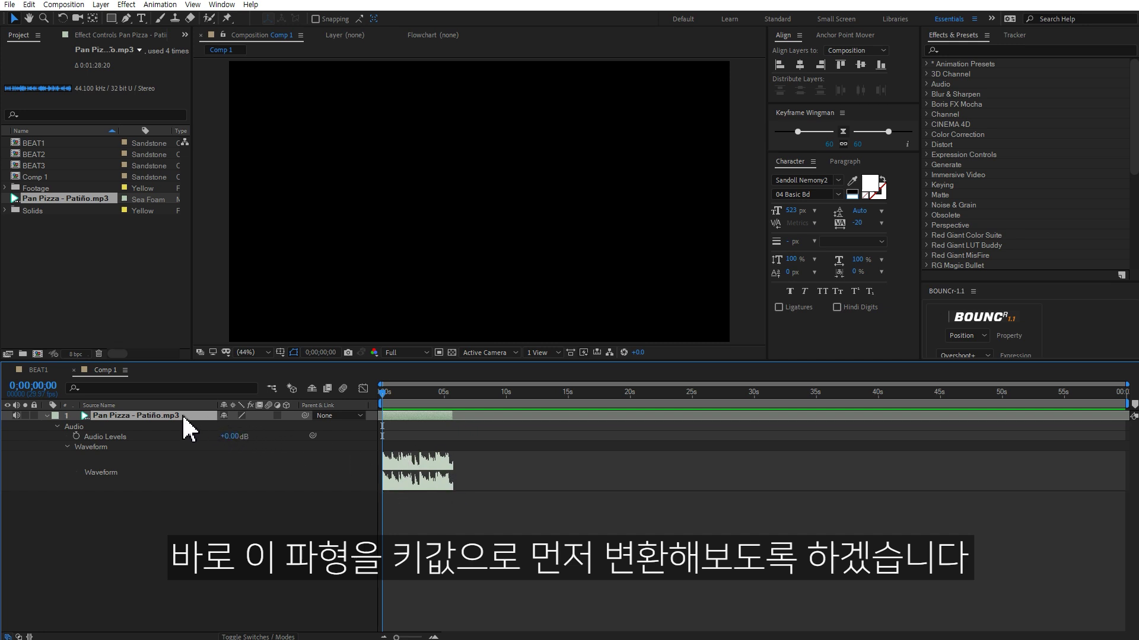
- Convert the audio layer's sound to keyframes
{"action": "right_click", "coordinate": [183, 417]}
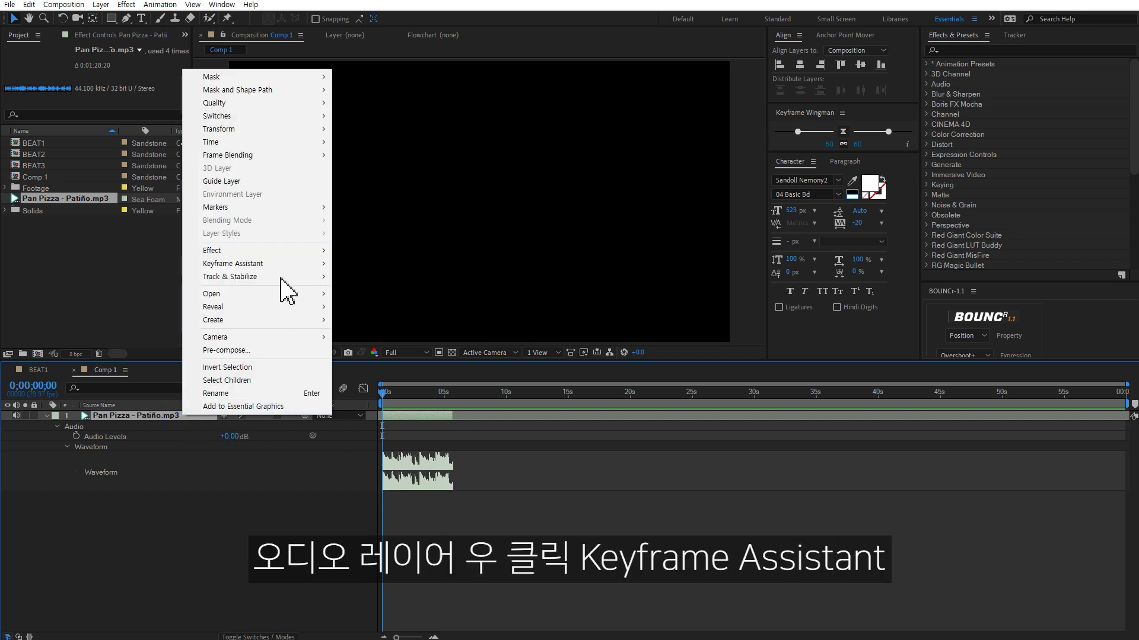
{"action": "left_click", "coordinate": [263, 264]}
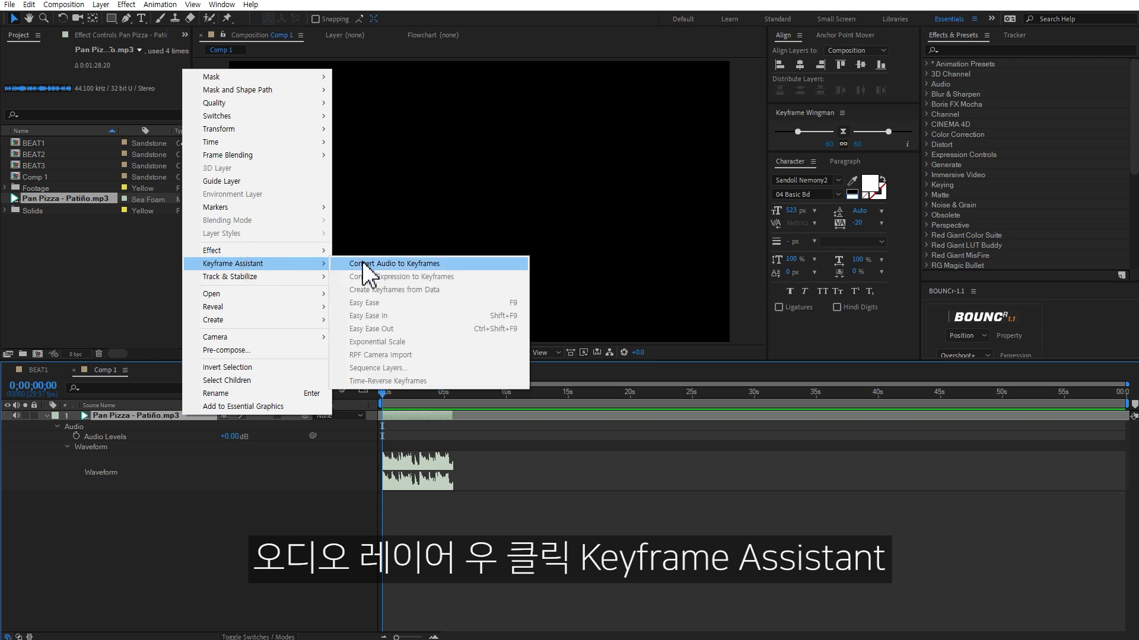
{"action": "left_click", "coordinate": [400, 265]}
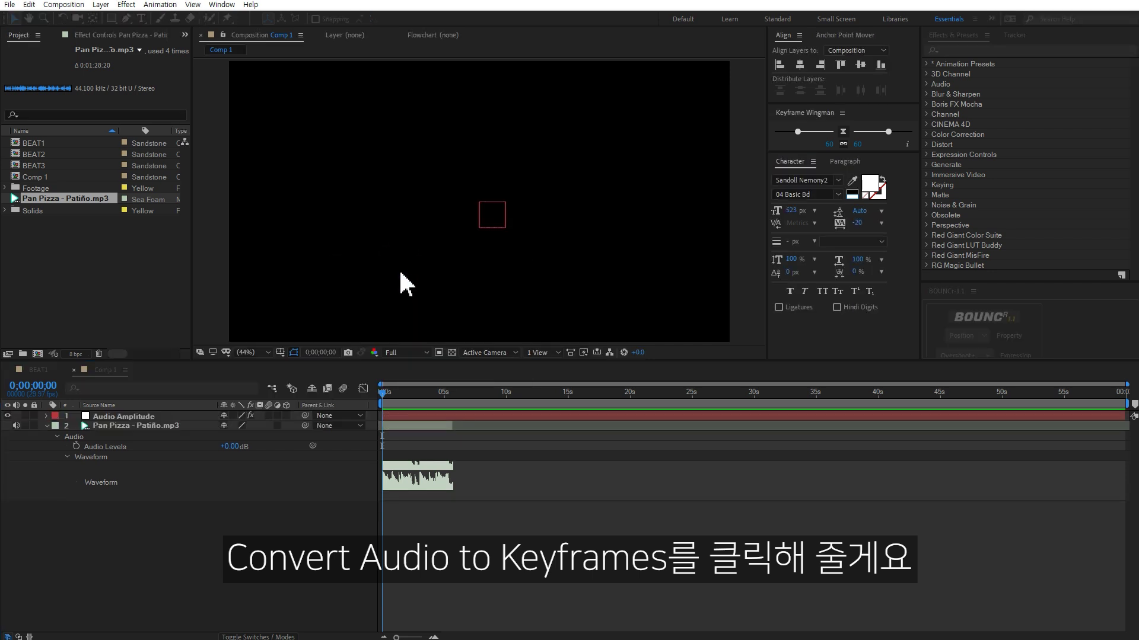
- Reveal the Audio Amplitude keyframes and delete all those lying after the end of the trimmed music on all three channels
{"action": "left_click", "coordinate": [139, 417]}
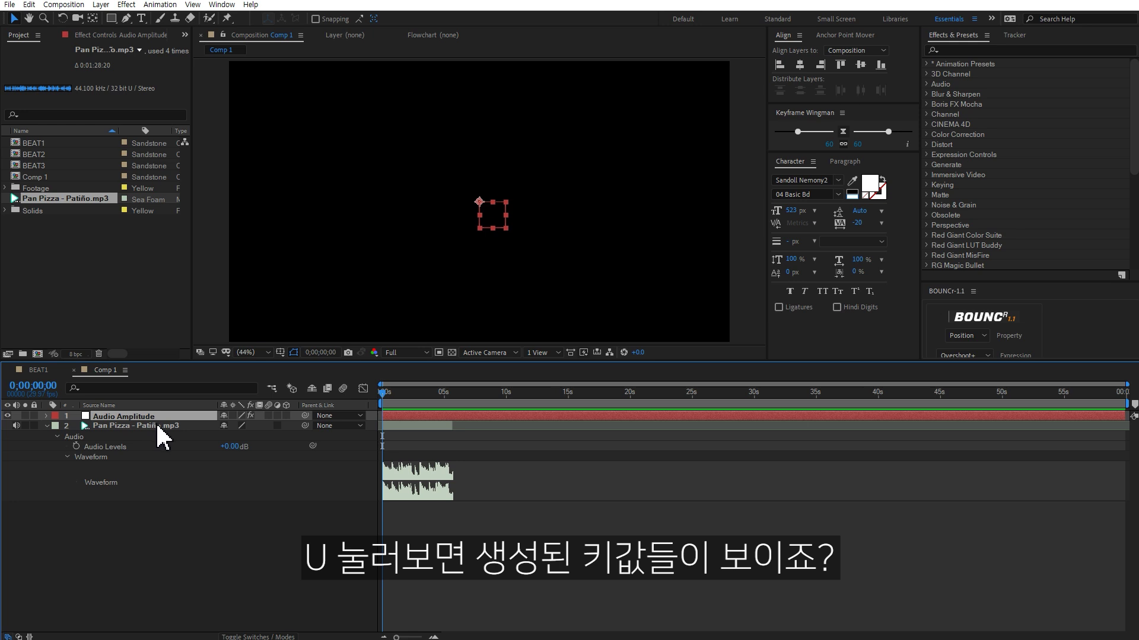
{"action": "key", "text": "u"}
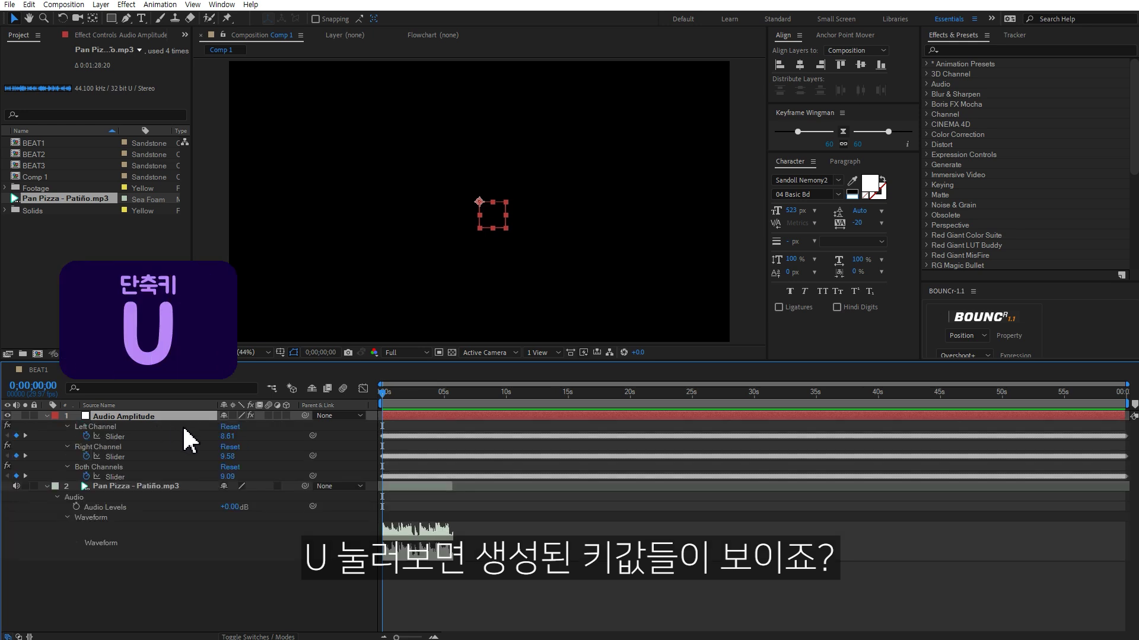
{"action": "left_click_drag", "start_coordinate": [456, 502], "coordinate": [1130, 439]}
{"action": "key", "text": "Delete"}
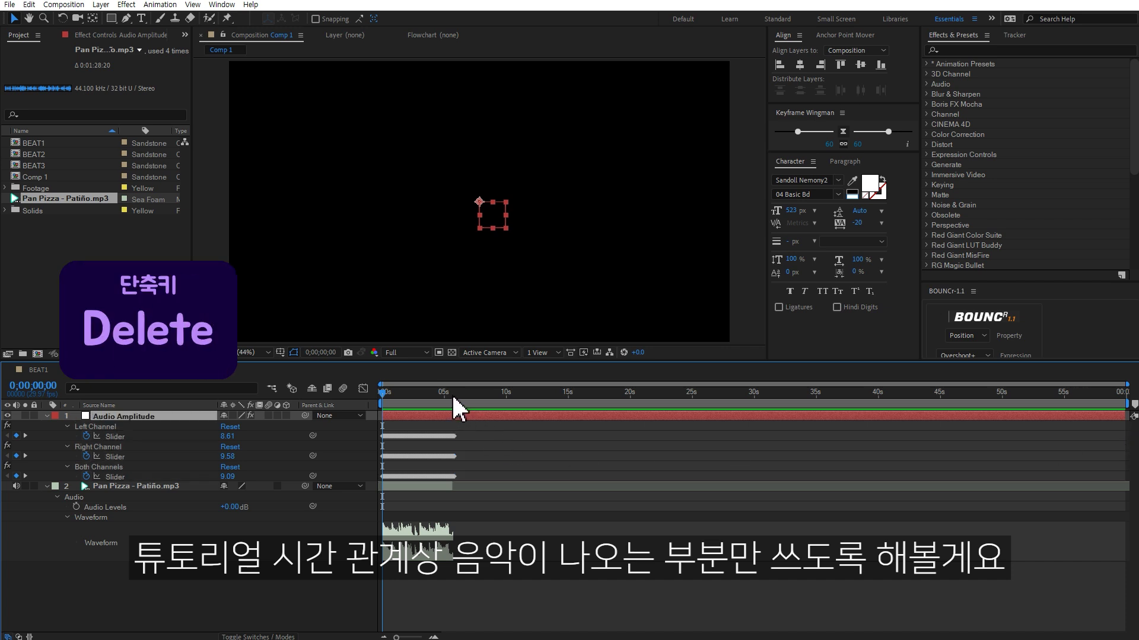
{"action": "left_click", "coordinate": [454, 399]}
{"action": "key", "text": "equal"}
{"action": "key", "text": "equal"}
{"action": "key", "text": "equal"}
{"action": "key", "text": "equal"}
{"action": "left_click_drag", "start_coordinate": [517, 428], "coordinate": [479, 493]}
{"action": "key", "text": "Delete"}
- End the work area at 0;00;05;21, where the trimmed music stops
{"action": "left_click", "coordinate": [464, 393]}
{"action": "left_click", "coordinate": [580, 611]}
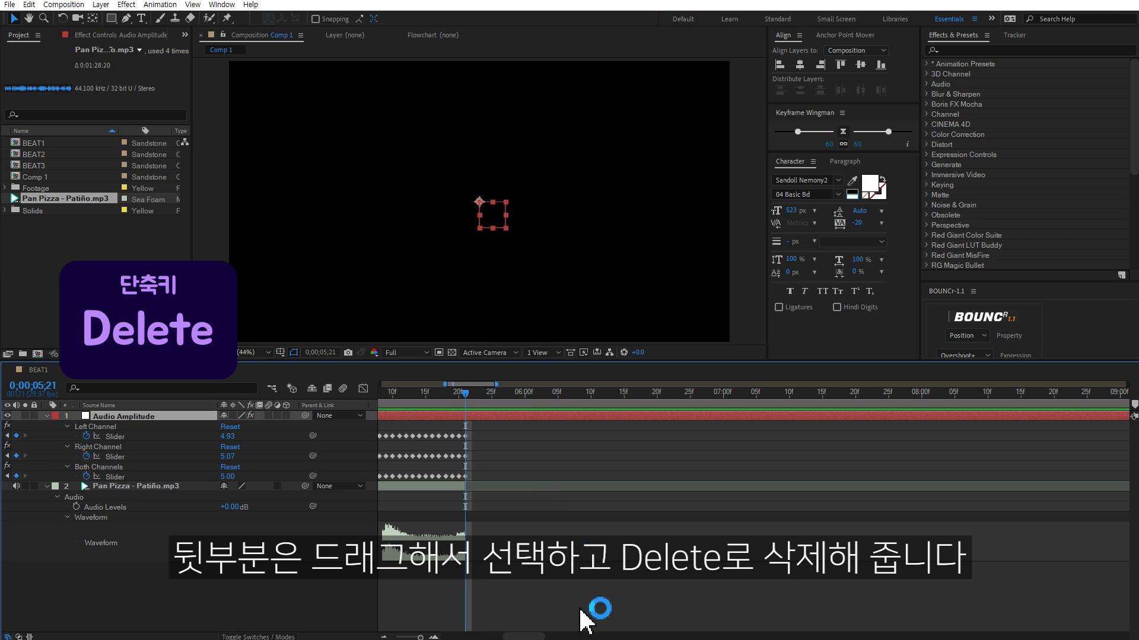
{"action": "key", "text": "minus"}
{"action": "key", "text": "minus"}
{"action": "key", "text": "minus"}
{"action": "key", "text": "minus"}
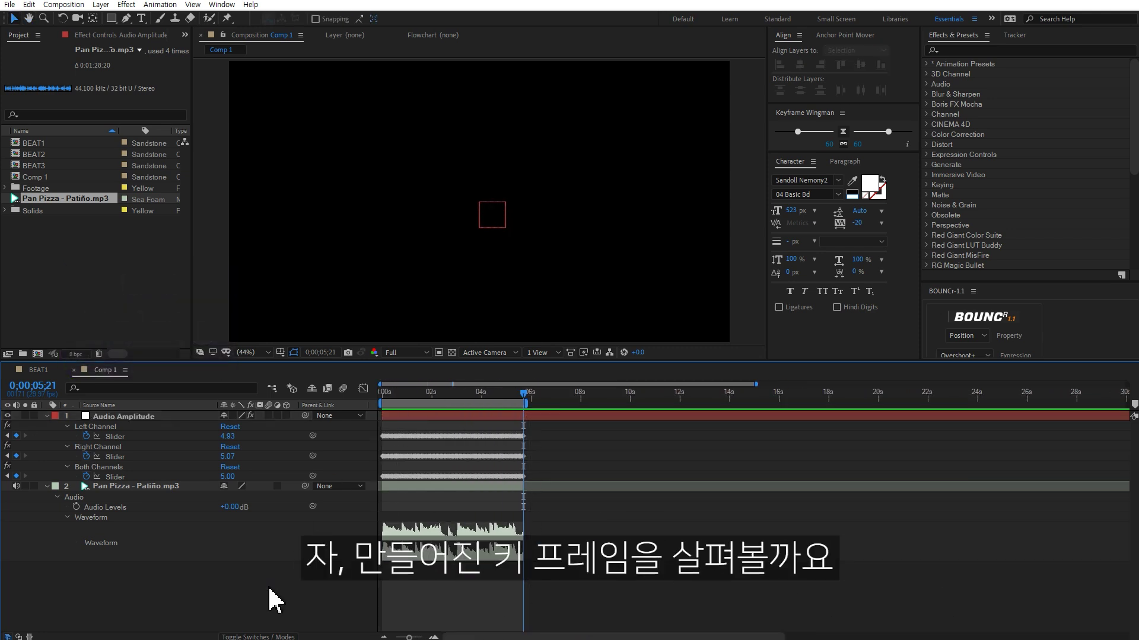
- Collapse the audio layer and compare the Left, Right and Both Channels slider values at 0;00;01;16
{"action": "left_click", "coordinate": [46, 487]}
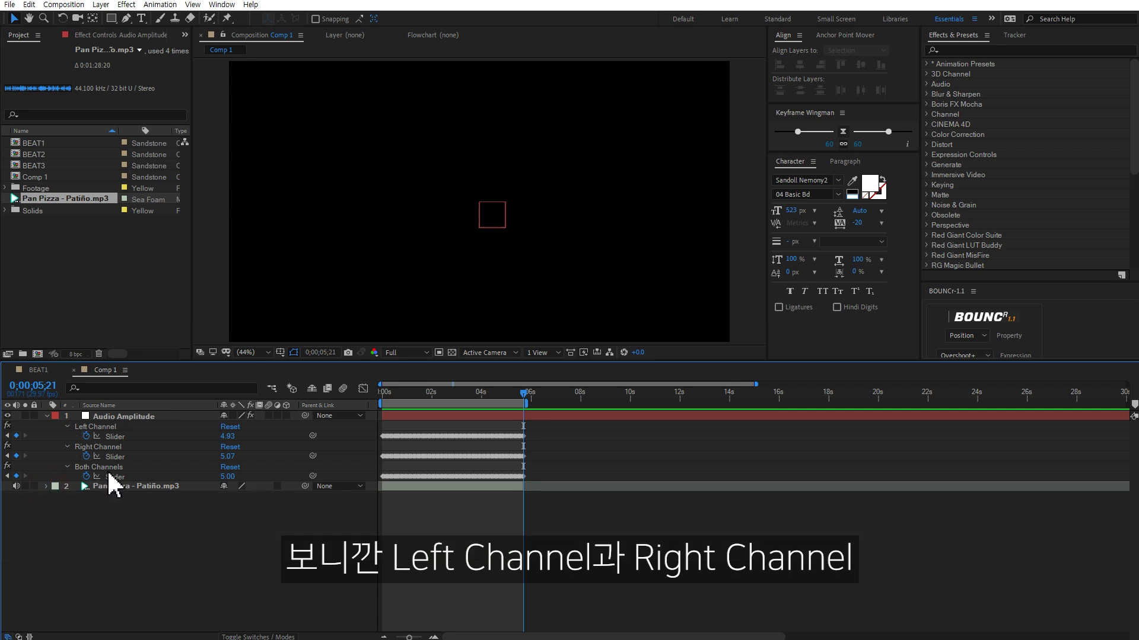
{"action": "left_click", "coordinate": [109, 428]}
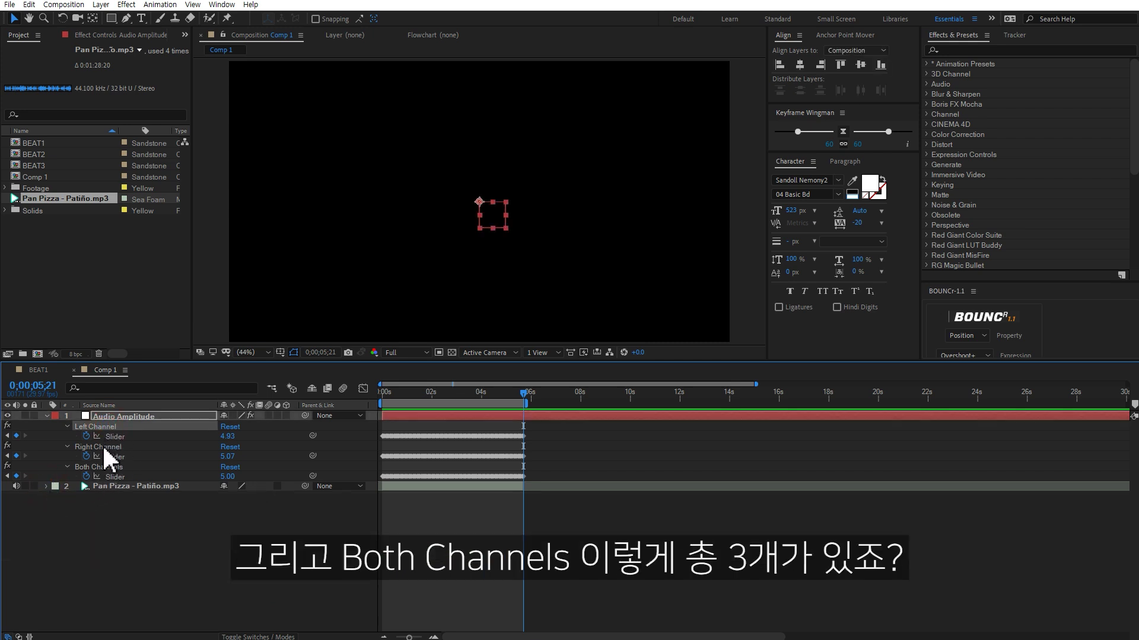
{"action": "left_click", "coordinate": [105, 448]}
{"action": "left_click", "coordinate": [103, 468]}
{"action": "left_click", "coordinate": [426, 394]}
{"action": "left_click_drag", "start_coordinate": [428, 409], "coordinate": [423, 409]}
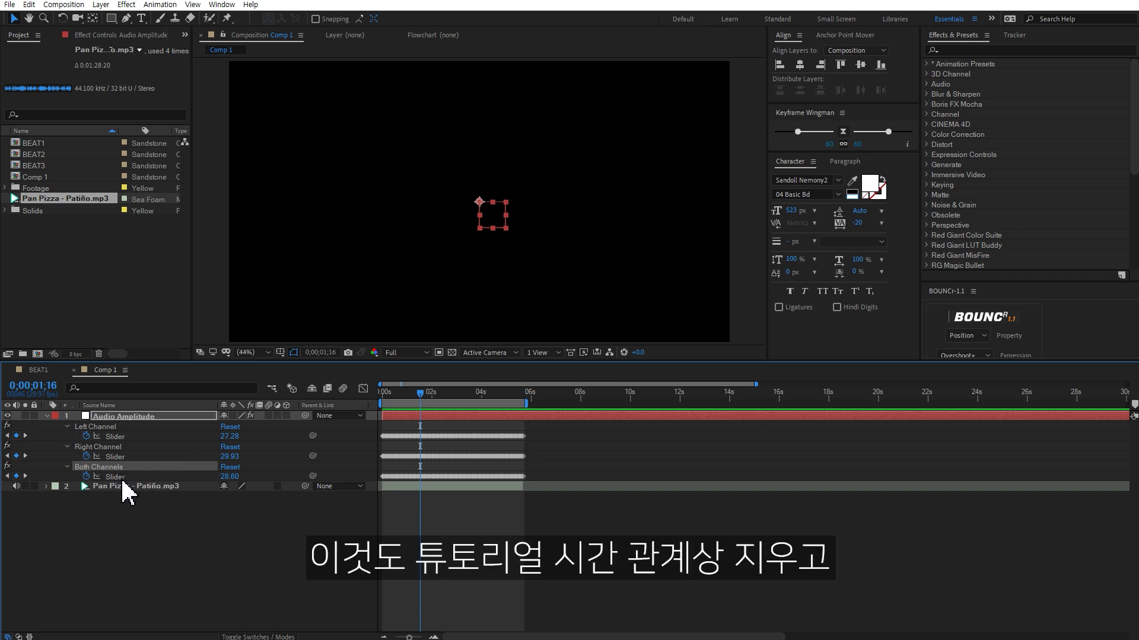
- Delete the Left Channel and Right Channel effects from the Audio Amplitude layer
{"action": "left_click", "coordinate": [105, 428]}
{"action": "key", "text": "Delete"}
{"action": "left_click", "coordinate": [97, 427]}
{"action": "key", "text": "Delete"}
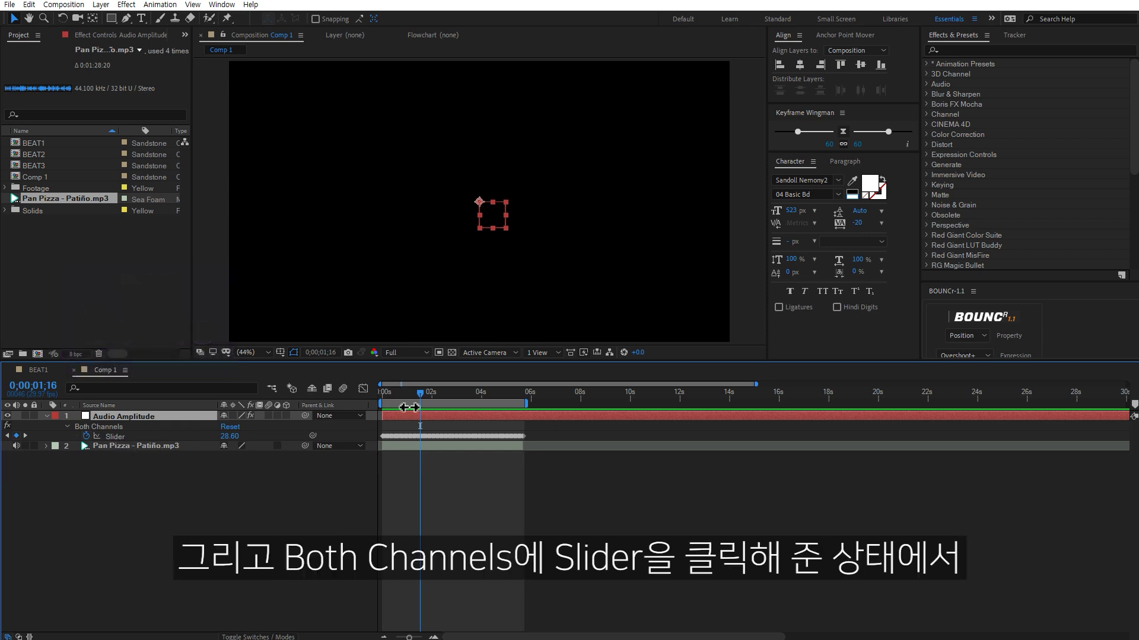
- Examine the lowest and highest points of the Both Channels slider in its value graph, and return to the layer view
{"action": "left_click", "coordinate": [127, 437]}
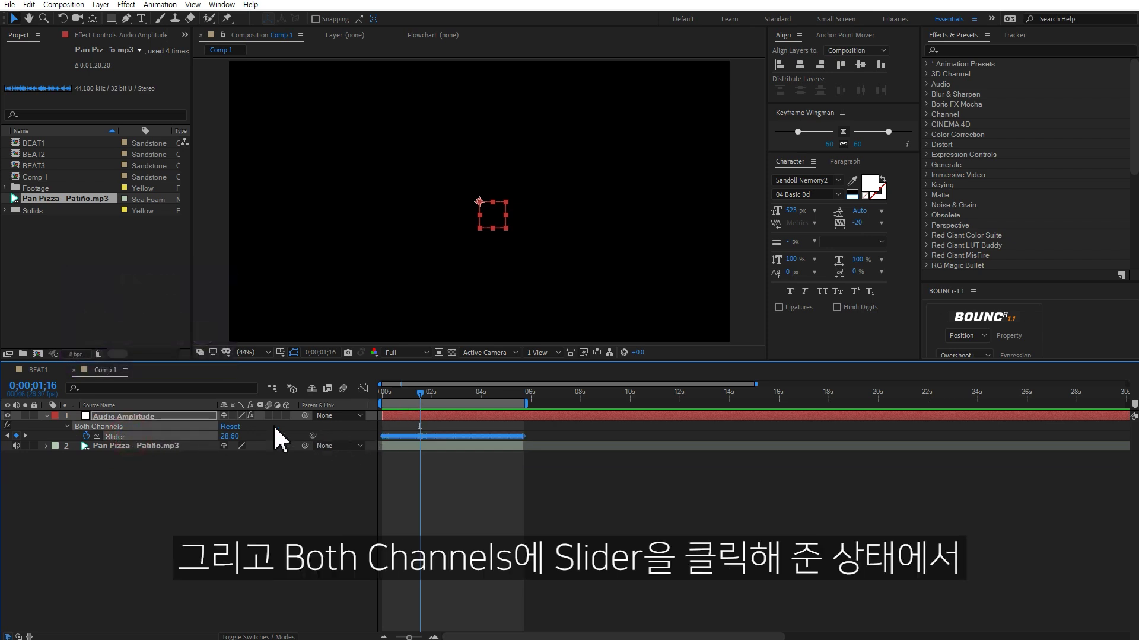
{"action": "left_click", "coordinate": [363, 389]}
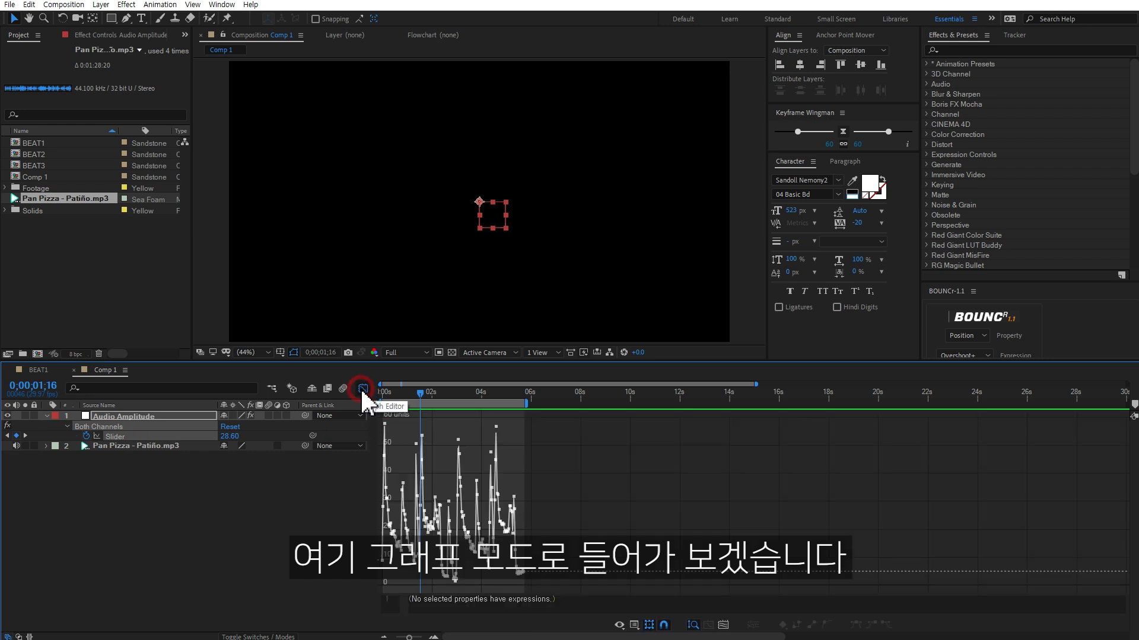
{"action": "key", "text": "equal"}
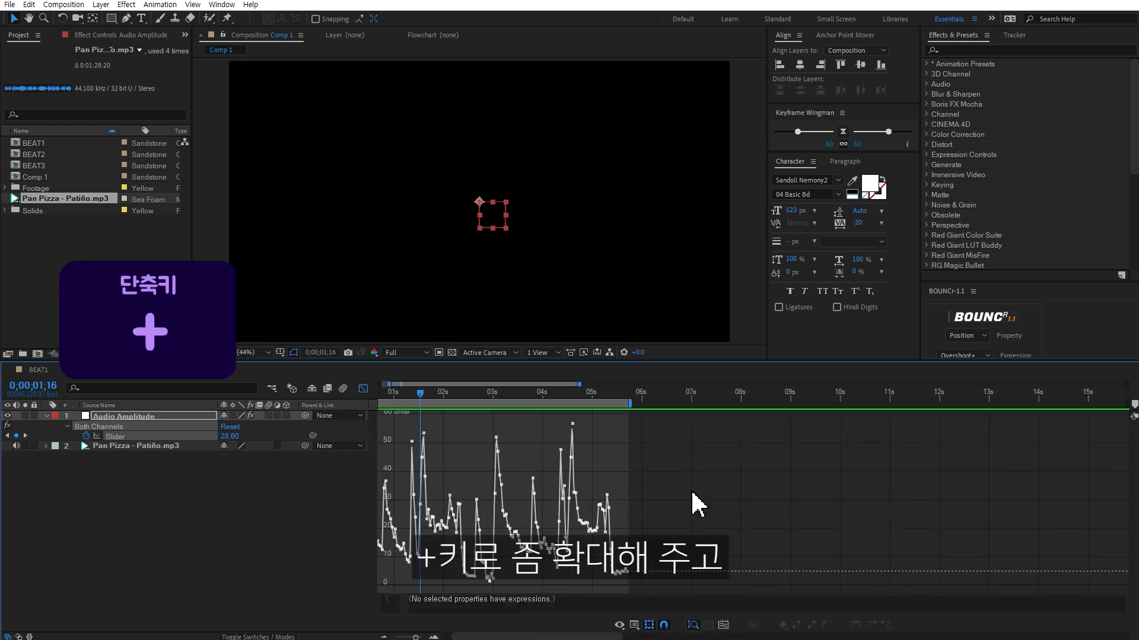
{"action": "key", "text": "equal"}
{"action": "right_click", "coordinate": [859, 480]}
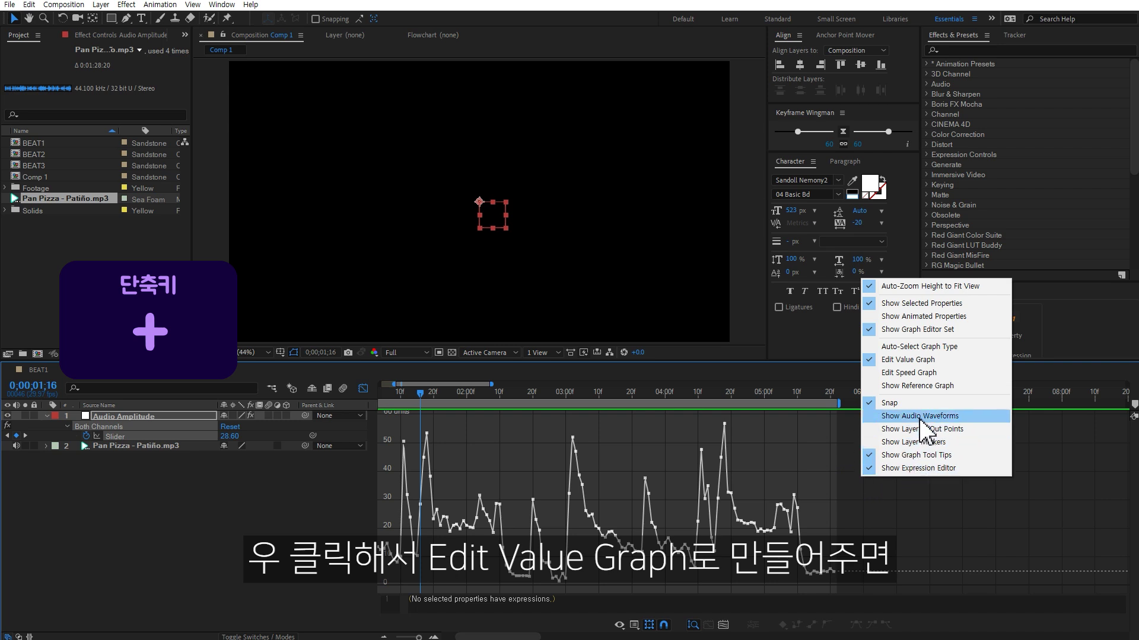
{"action": "left_click", "coordinate": [911, 360]}
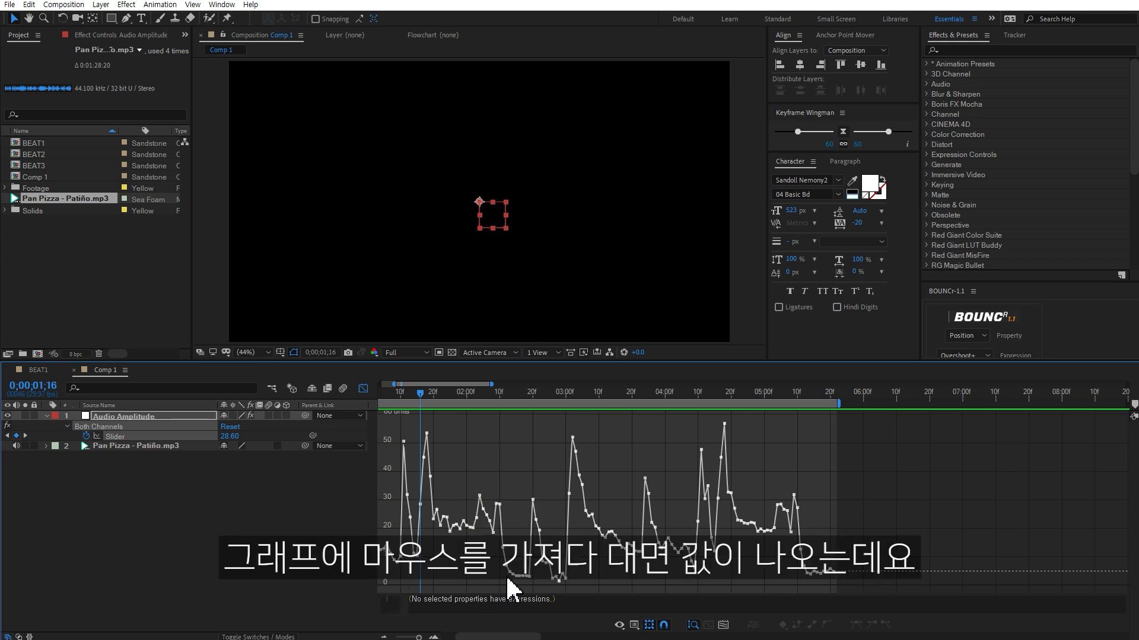
{"action": "mouse_move", "coordinate": [521, 584]}
{"action": "mouse_move", "coordinate": [556, 583]}
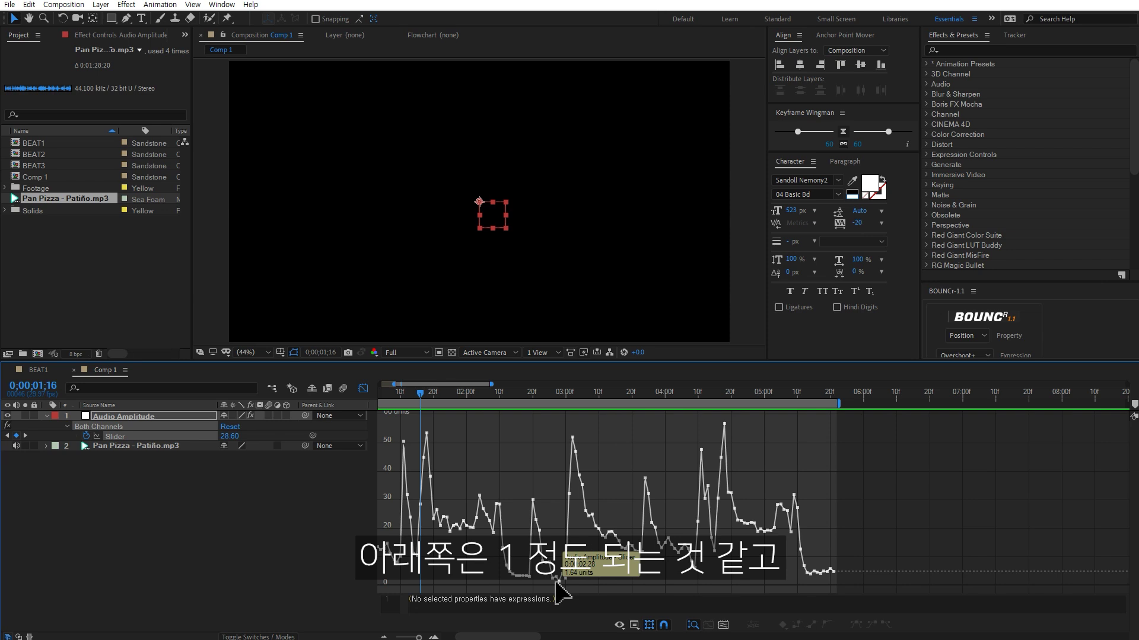
{"action": "mouse_move", "coordinate": [572, 439]}
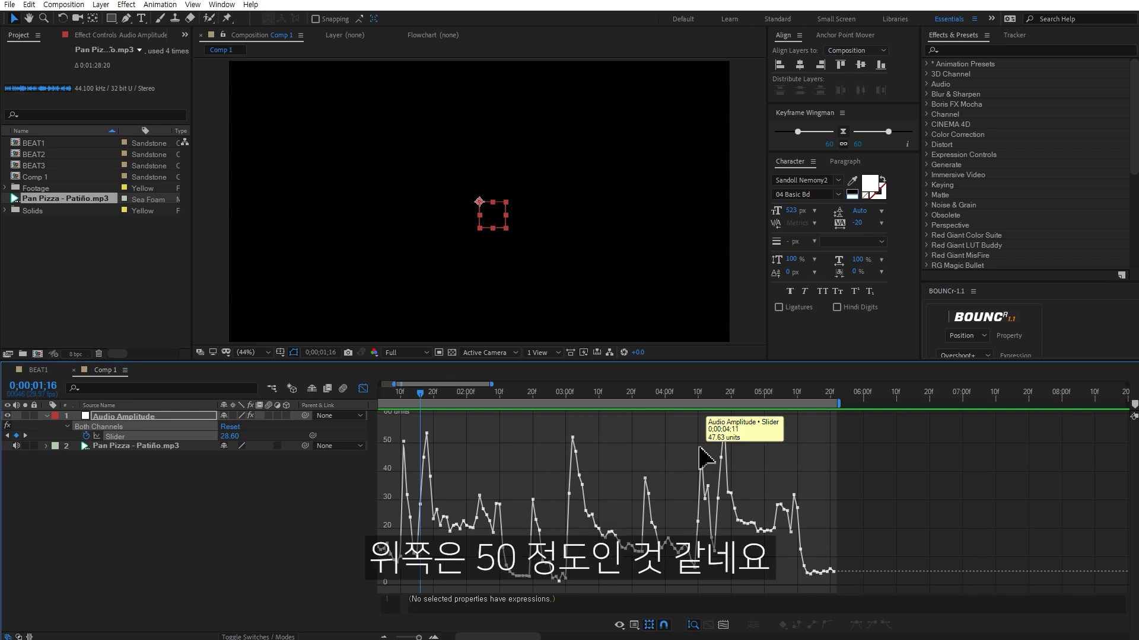
{"action": "mouse_move", "coordinate": [426, 442]}
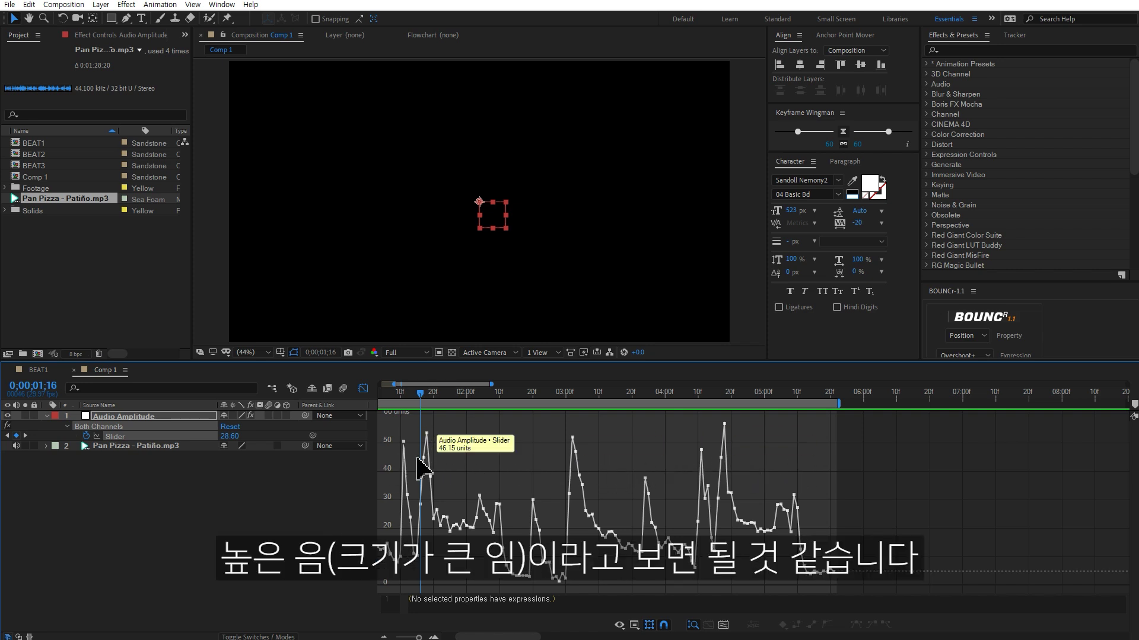
{"action": "left_click", "coordinate": [362, 389]}
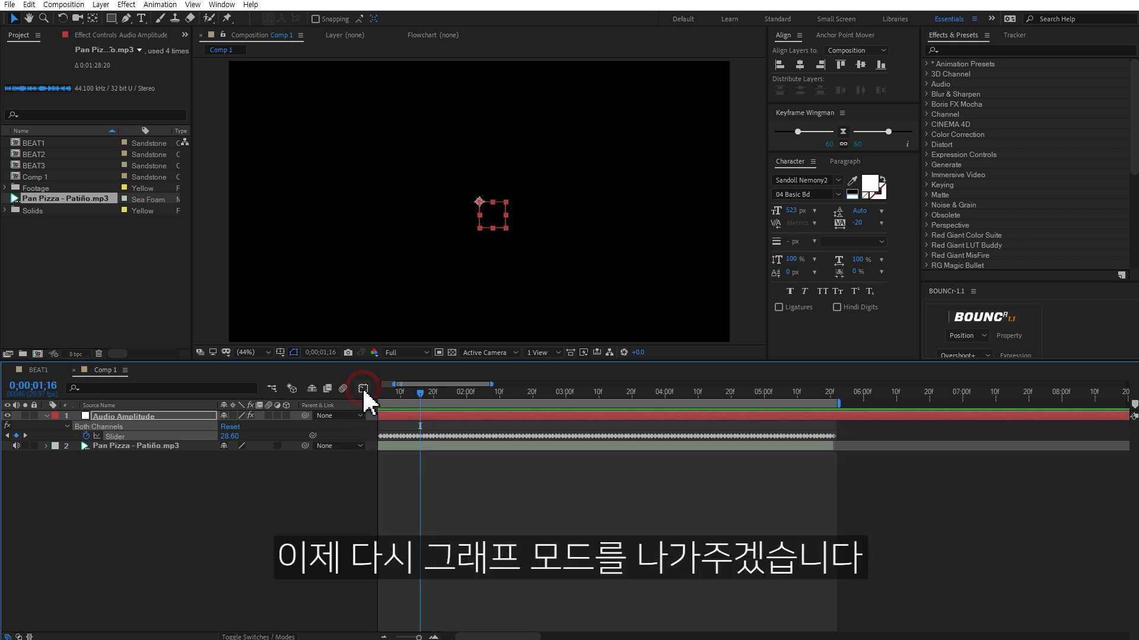
- Create a text layer in the composition reading BEAT
{"action": "left_click", "coordinate": [264, 511]}
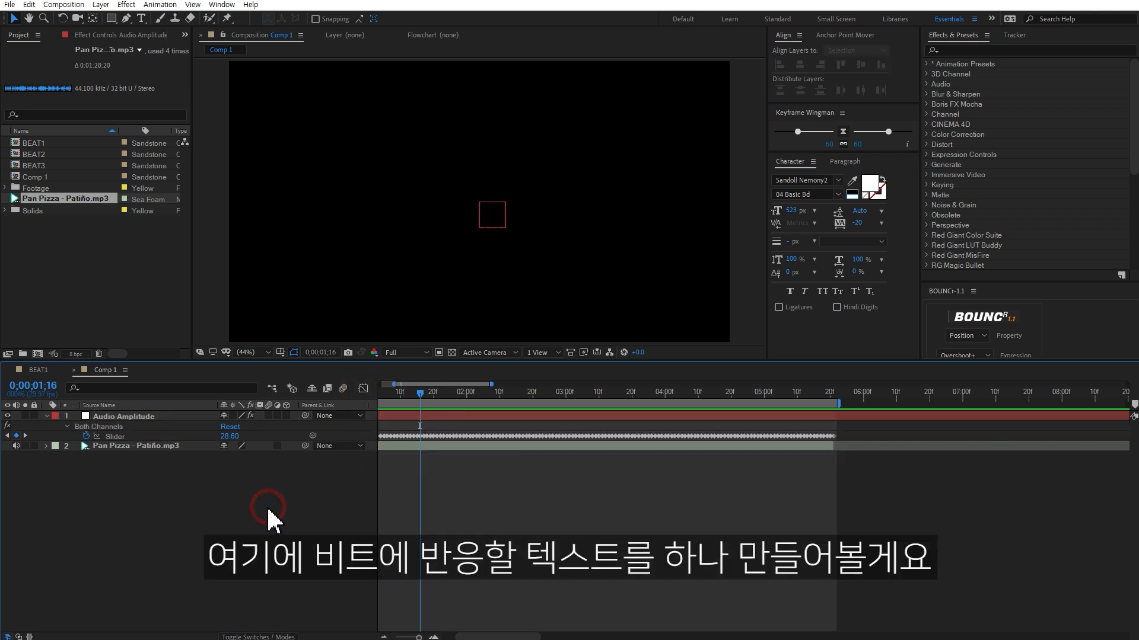
{"action": "right_click", "coordinate": [166, 503]}
{"action": "mouse_move", "coordinate": [191, 508]}
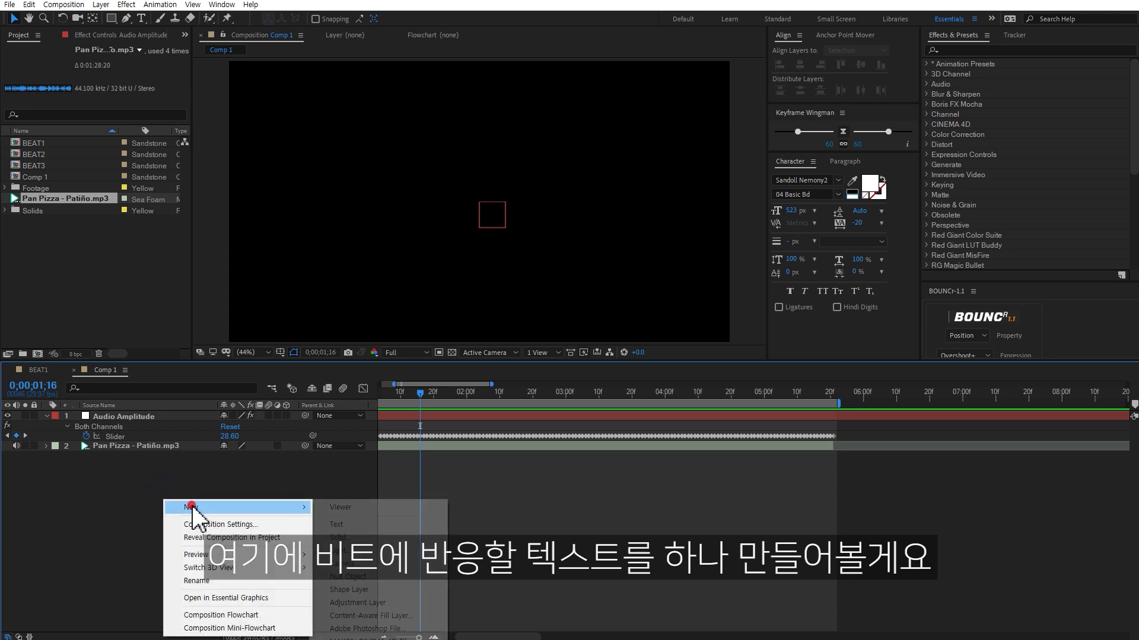
{"action": "left_click", "coordinate": [345, 526]}
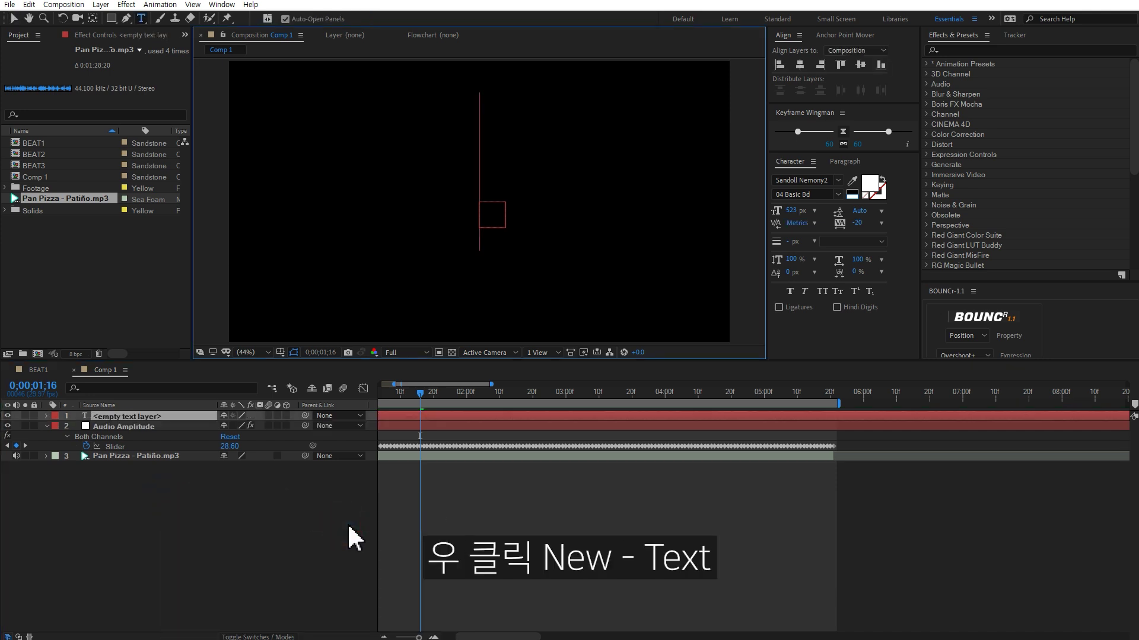
{"action": "type", "text": "BEAT"}
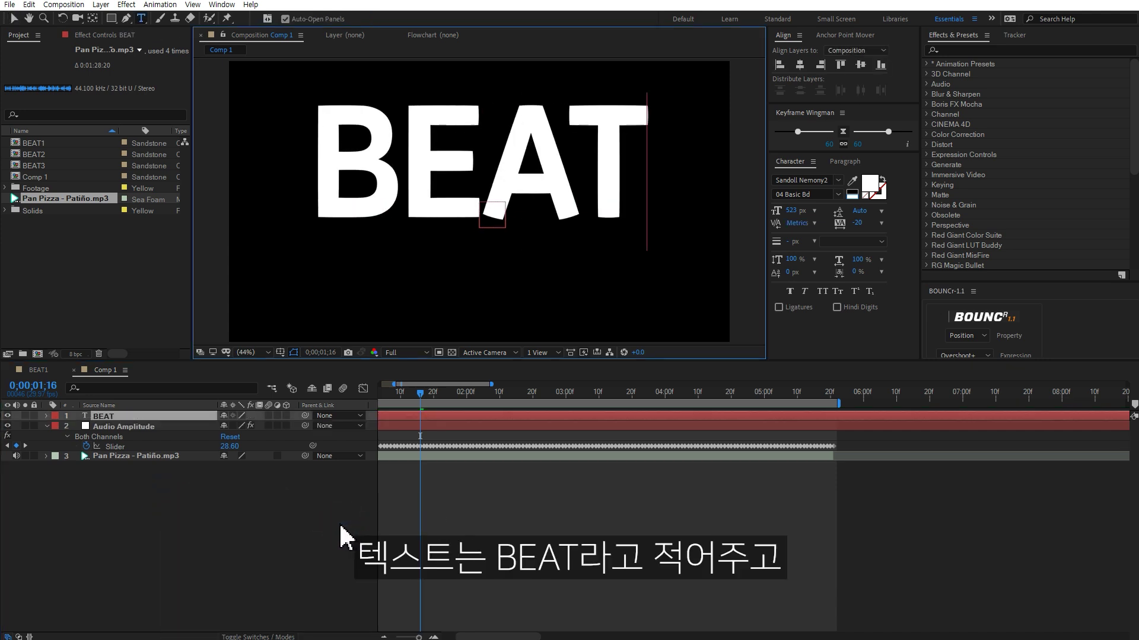
- Set the BEAT text's font size to 215 px and reposition it near the middle of the frame
{"action": "left_click", "coordinate": [13, 19]}
{"action": "left_click_drag", "start_coordinate": [536, 184], "coordinate": [544, 238]}
{"action": "left_click_drag", "start_coordinate": [791, 211], "coordinate": [636, 245]}
{"action": "left_click_drag", "start_coordinate": [548, 231], "coordinate": [555, 201]}
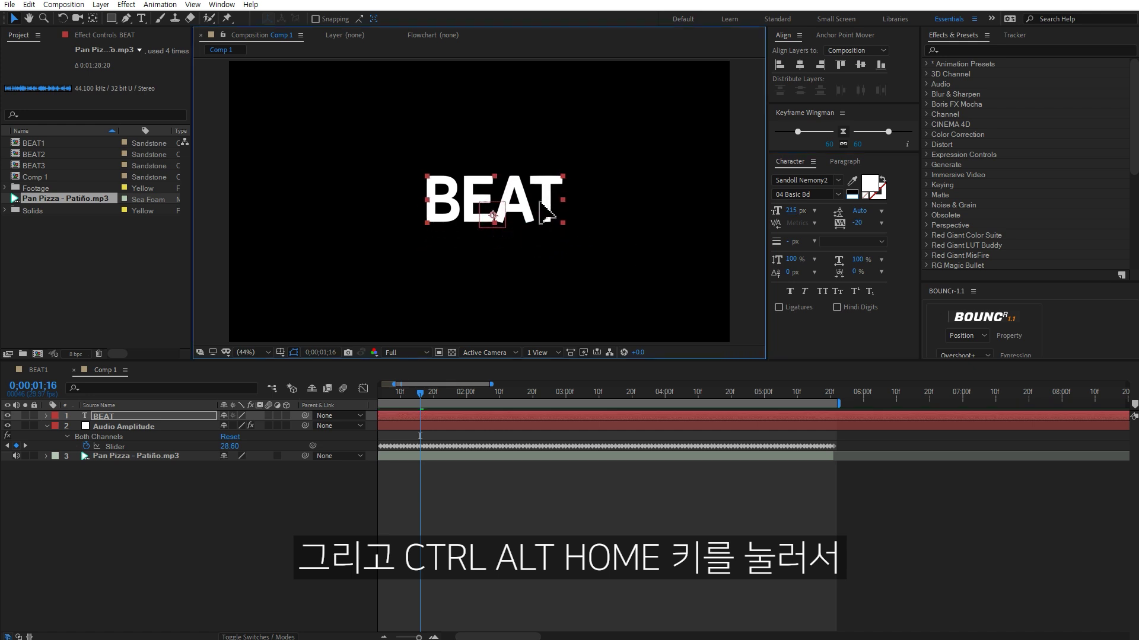
- Center the BEAT layer's anchor point on its content and align the text to the composition's horizontal and vertical center
{"action": "key", "text": "ctrl+alt+Home"}
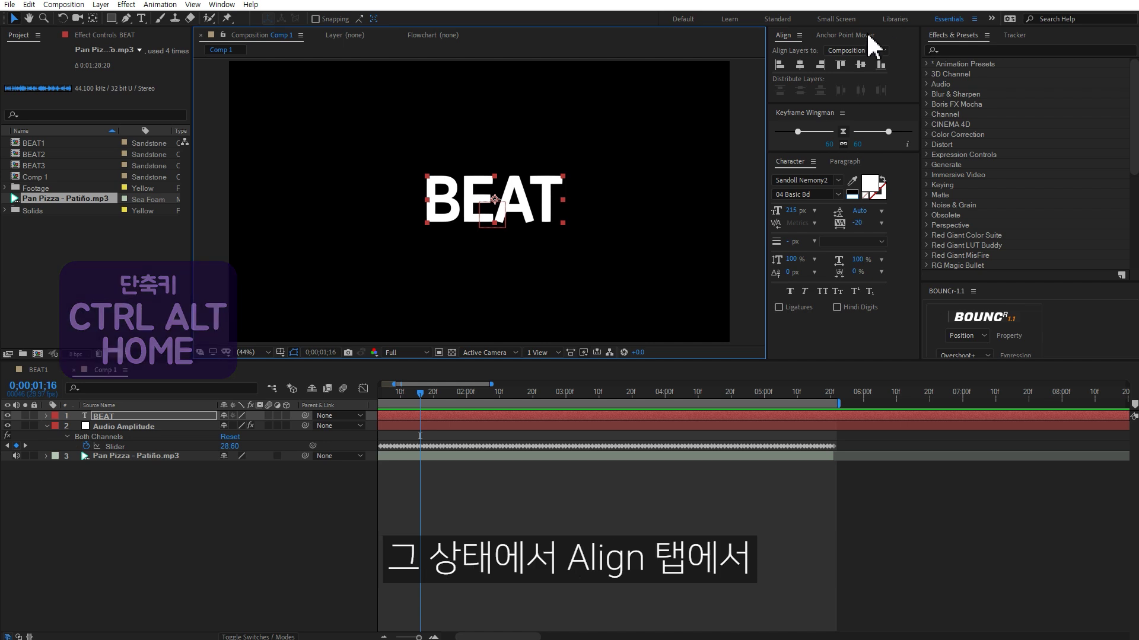
{"action": "left_click", "coordinate": [799, 65]}
{"action": "left_click", "coordinate": [860, 65]}
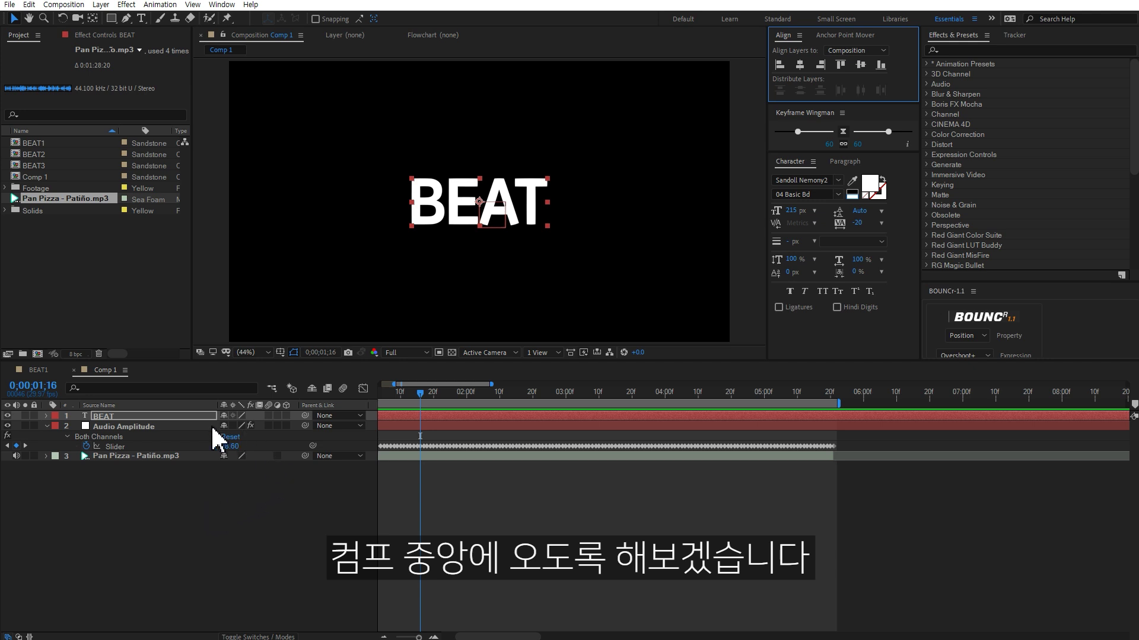
- Reveal the BEAT layer's Scale and add the expression ease(value,0,0,0,0) to the Audio Amplitude layer's Both Channels Slider
{"action": "left_click", "coordinate": [123, 416]}
{"action": "key", "text": "s"}
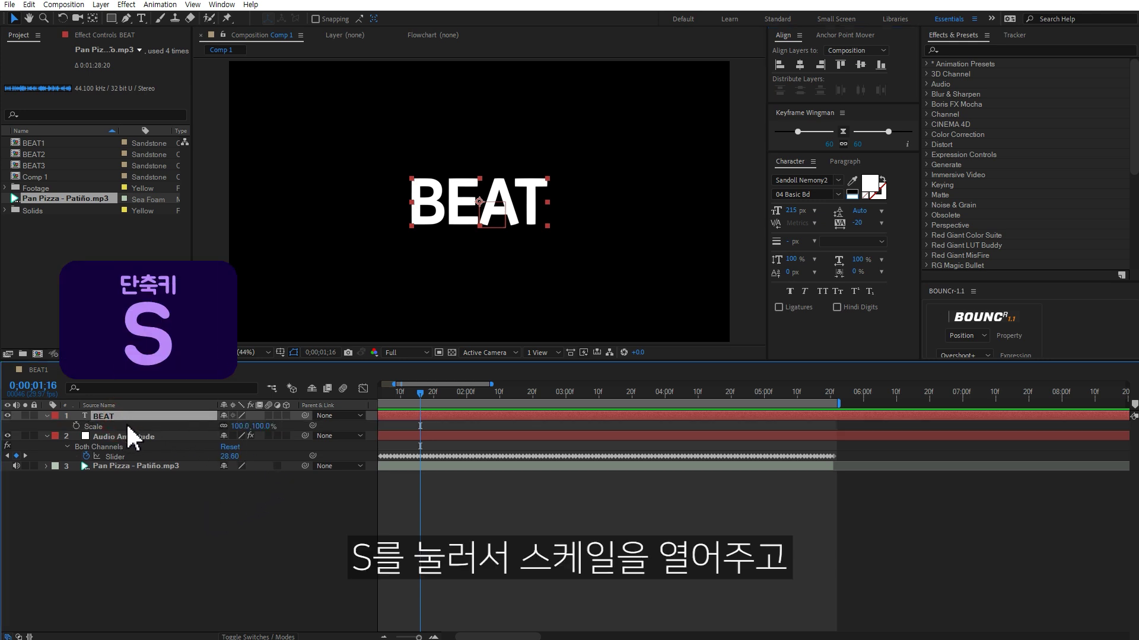
{"action": "left_click", "coordinate": [86, 456], "text": "alt"}
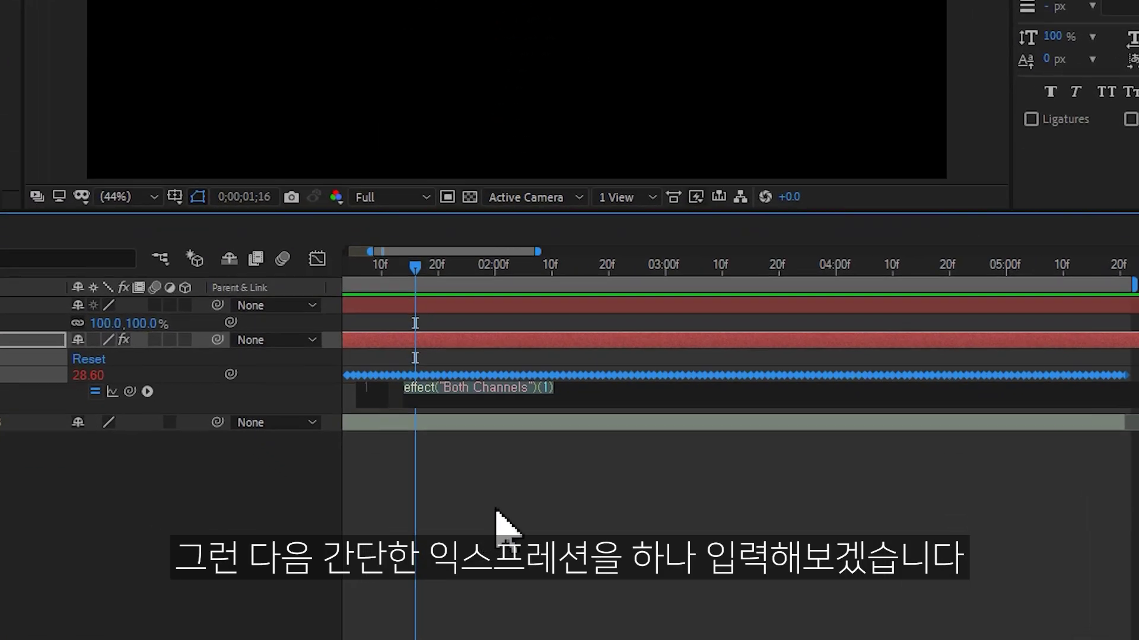
{"action": "type", "text": "ease"}
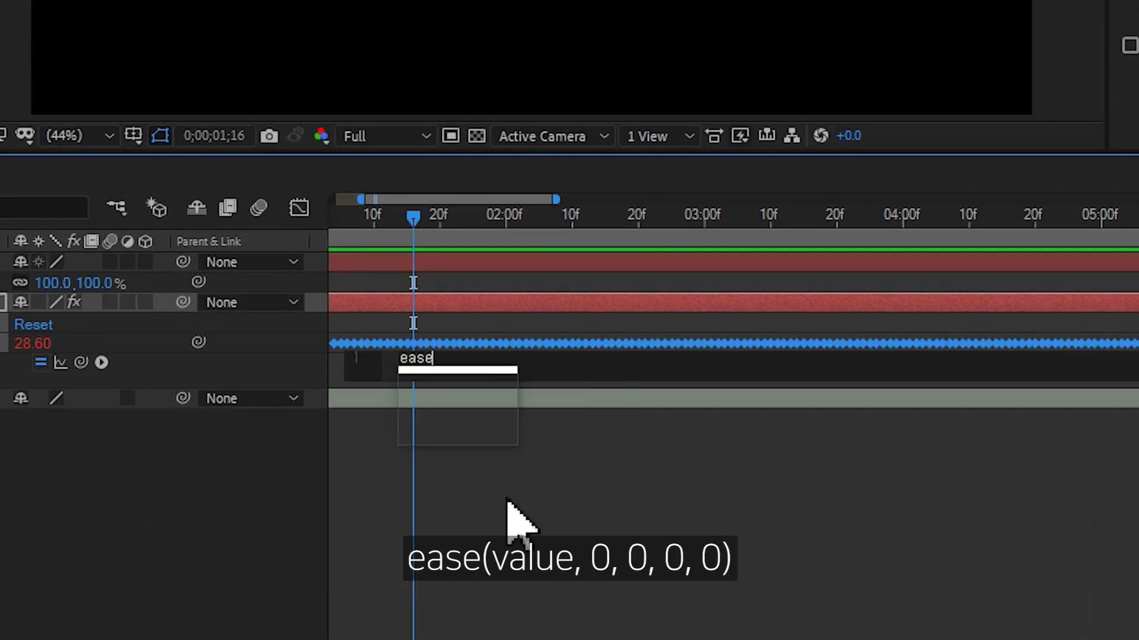
{"action": "key", "text": "Return"}
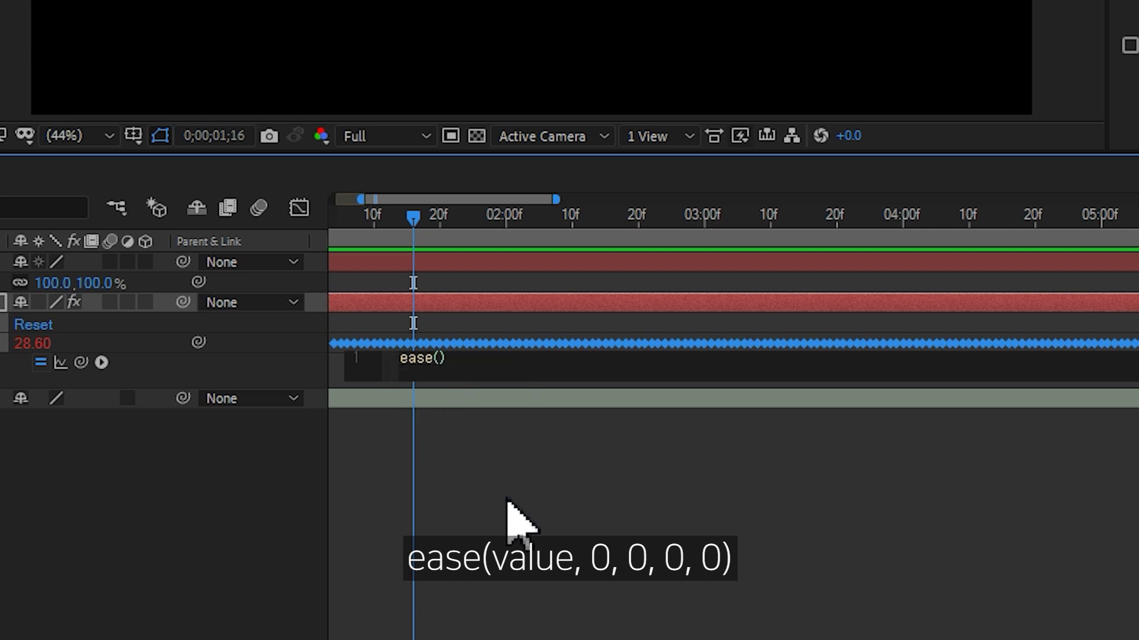
{"action": "type", "text": "value"}
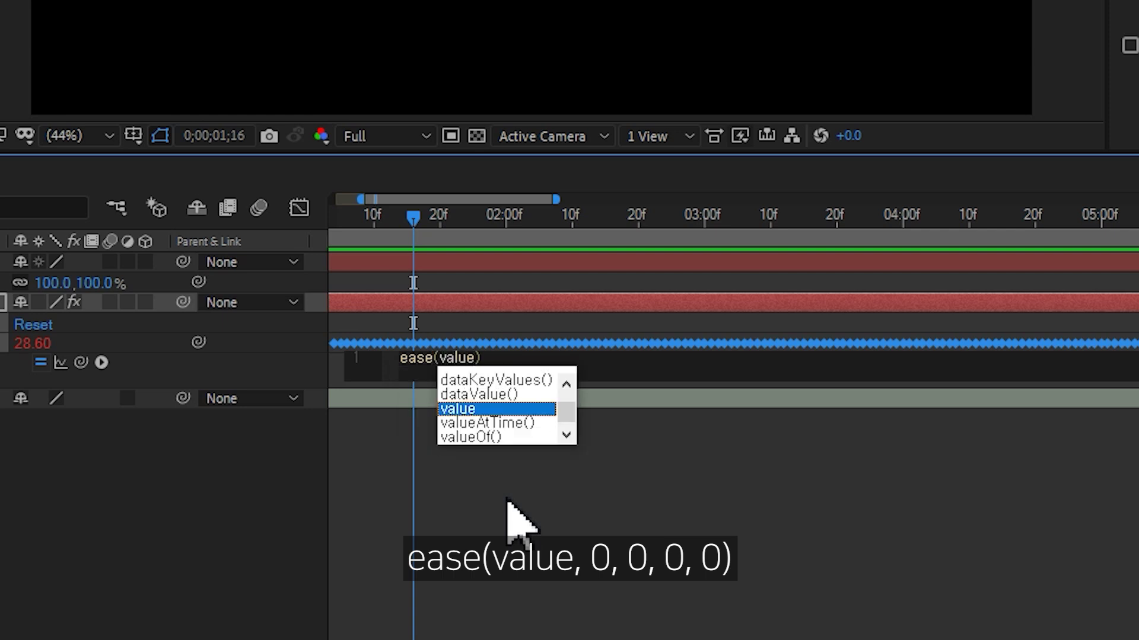
{"action": "type", "text": ",0,0,0,0"}
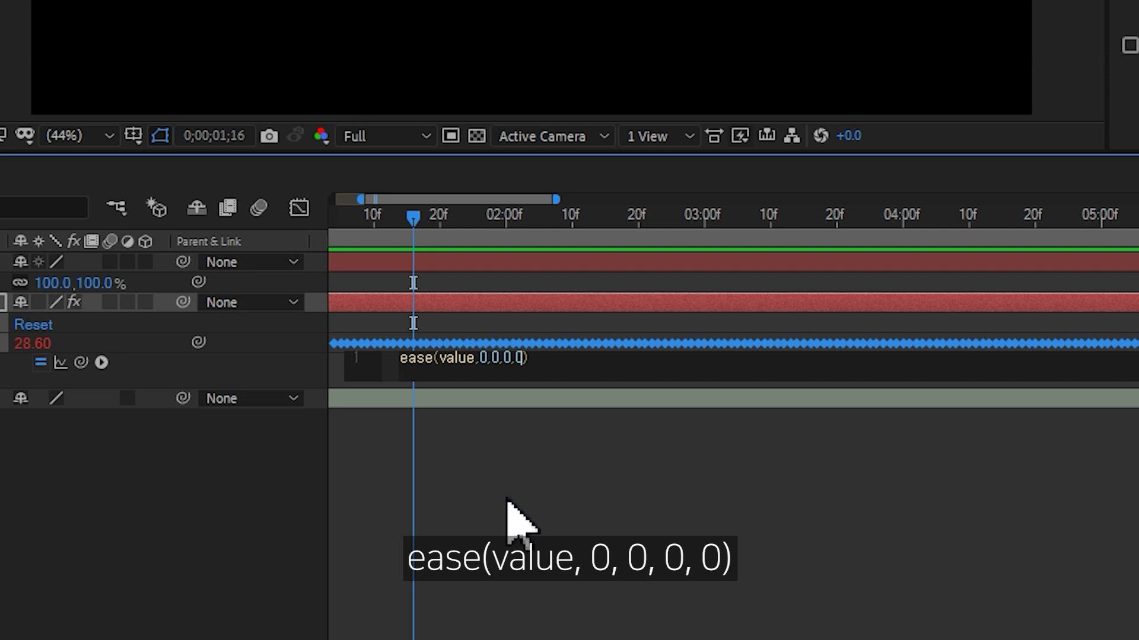
{"action": "left_click", "coordinate": [501, 499]}
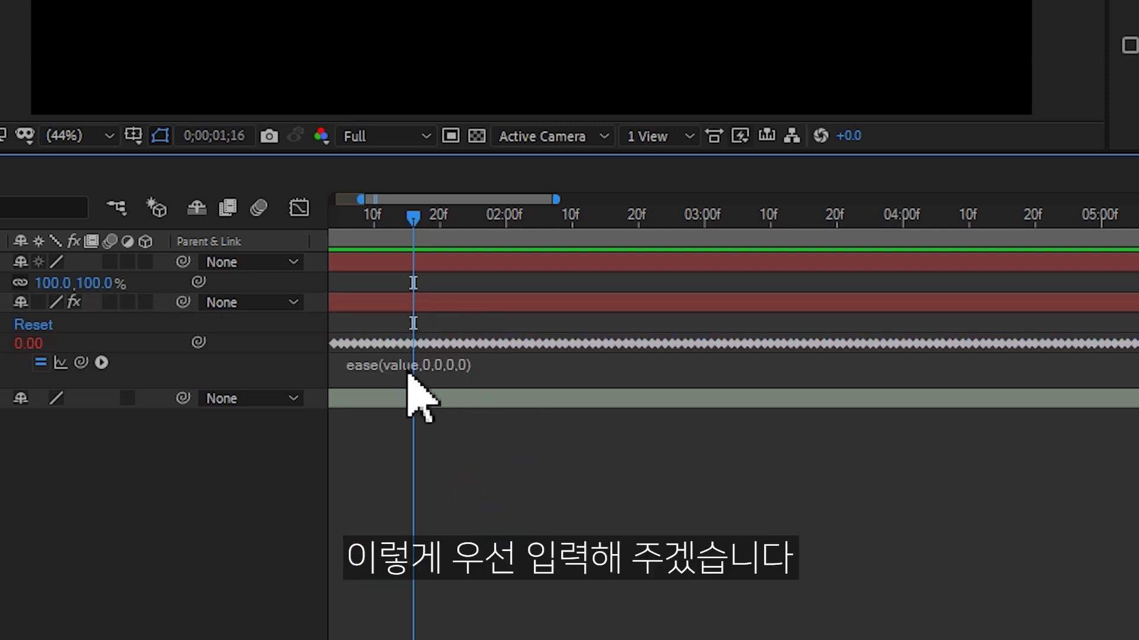
- Go to the start of the composition and change the Both Channels Slider expression to ease(value,0,45,0,100)
{"action": "left_click_drag", "start_coordinate": [407, 216], "coordinate": [333, 225]}
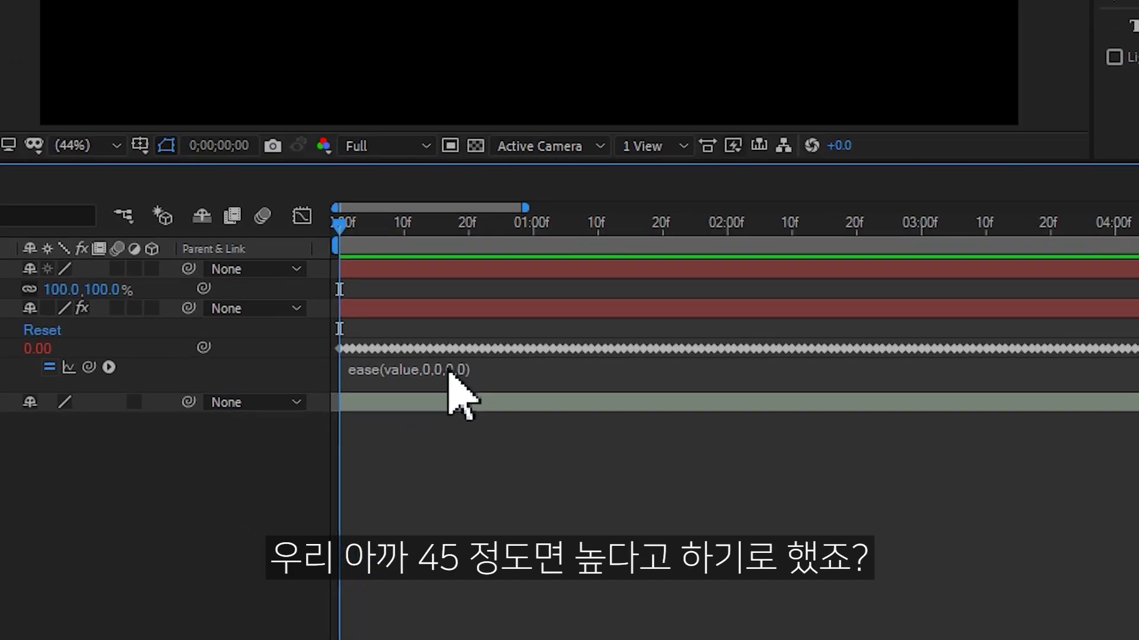
{"action": "left_click", "coordinate": [438, 436]}
{"action": "left_click", "coordinate": [497, 359]}
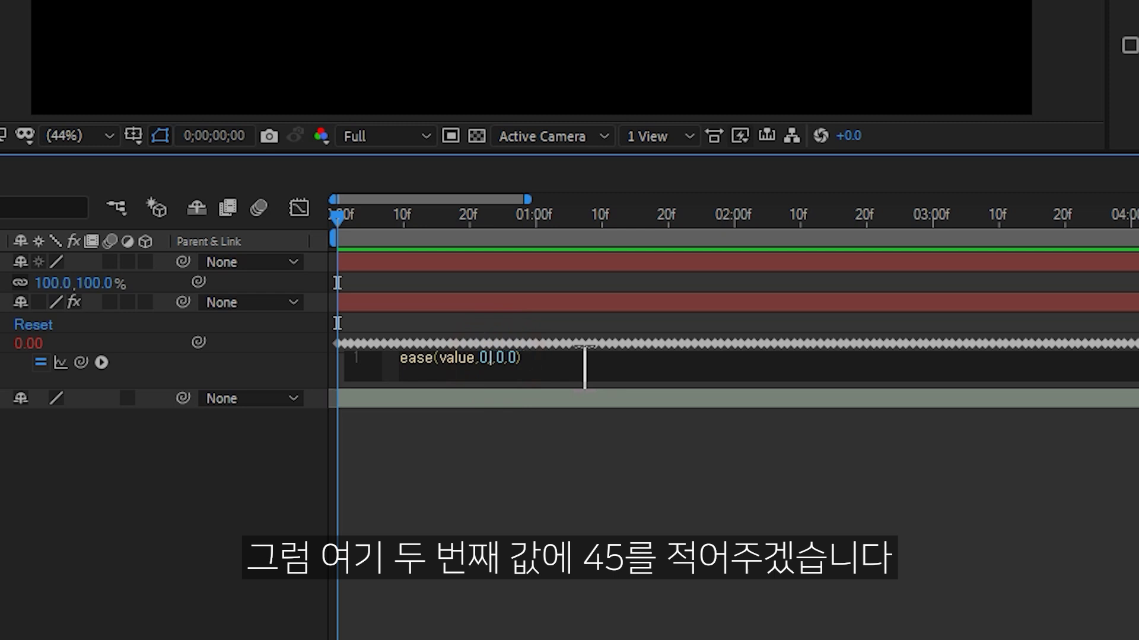
{"action": "double_click", "coordinate": [528, 360]}
{"action": "type", "text": "100"}
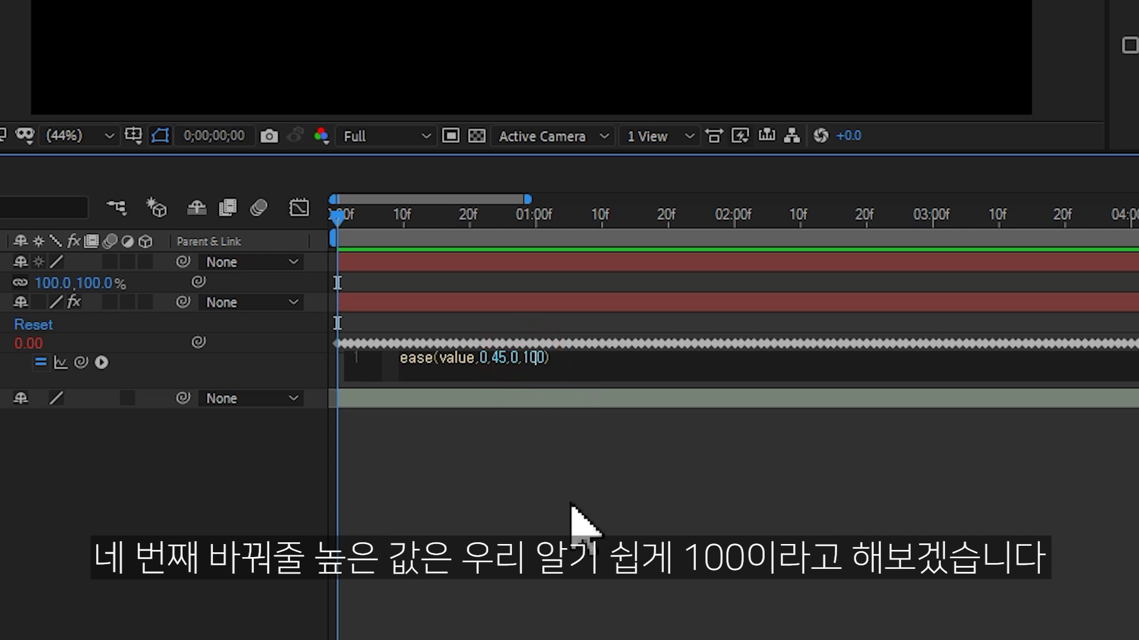
{"action": "left_click", "coordinate": [496, 458]}
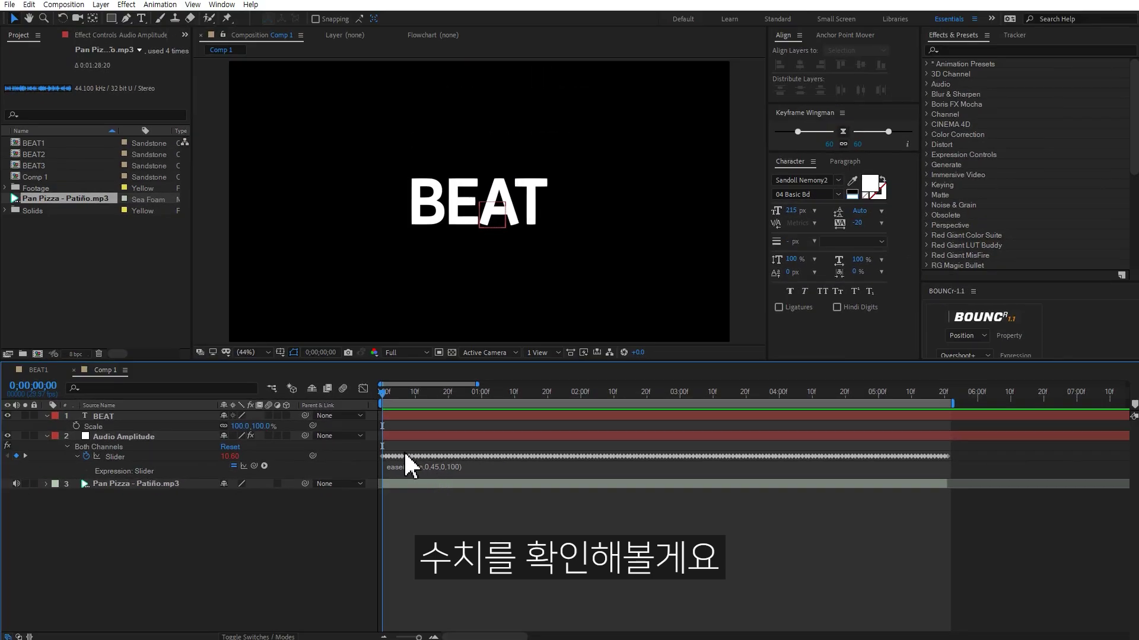
- Examine the Slider's converted values at the graph peaks at 0;00;01;18 and 0;00;03;02, and return to the layer view
{"action": "left_click", "coordinate": [299, 207]}
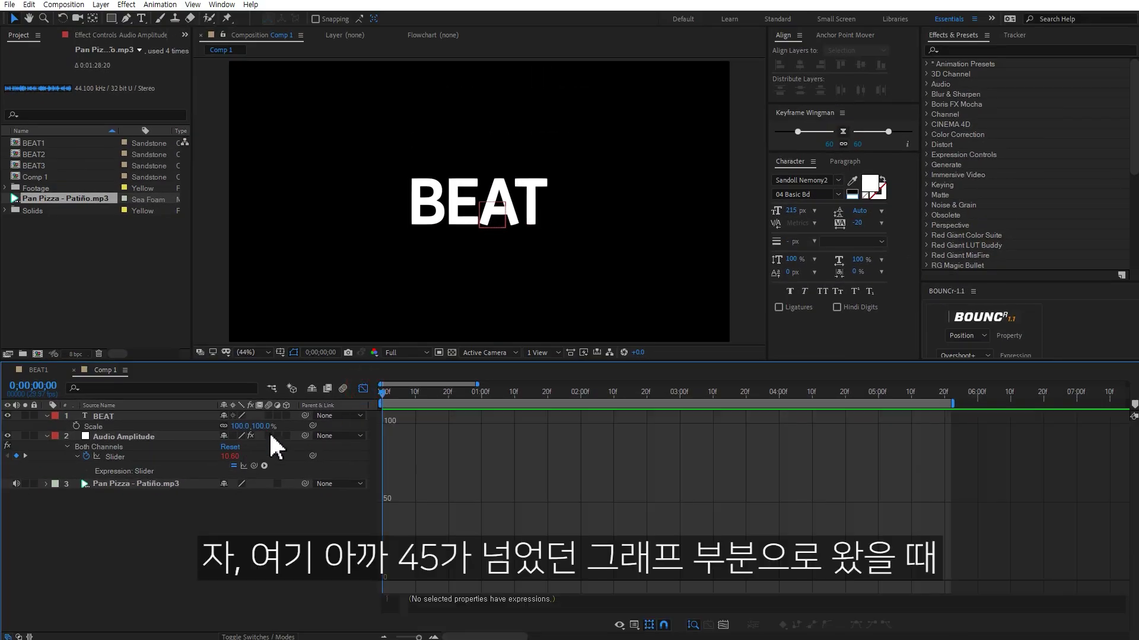
{"action": "left_click", "coordinate": [118, 457]}
{"action": "left_click", "coordinate": [541, 393]}
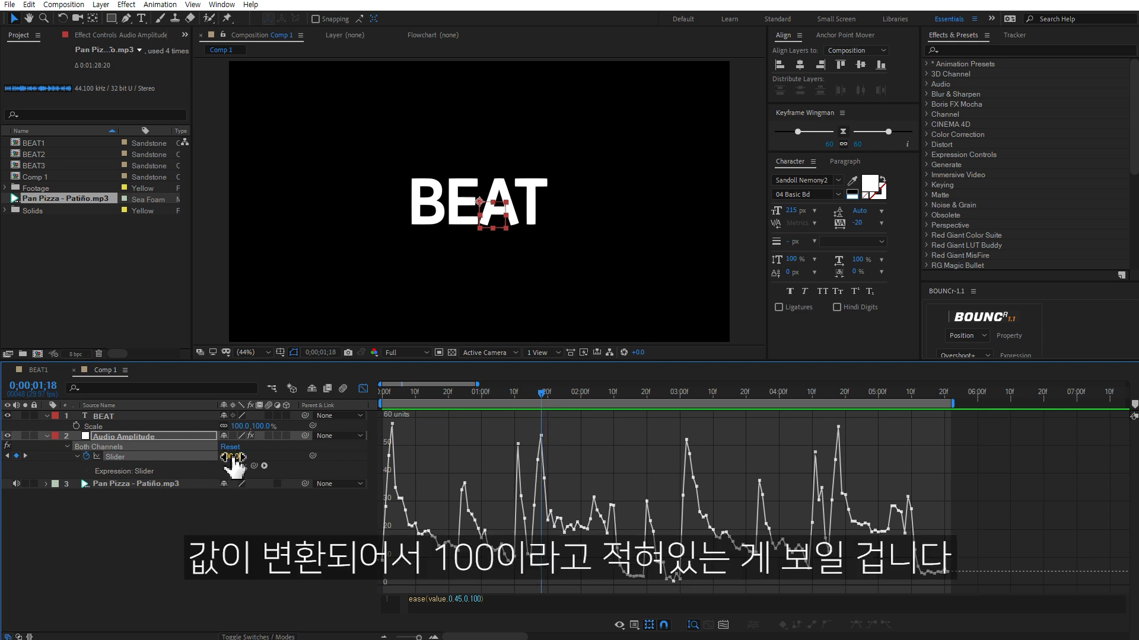
{"action": "left_click_drag", "start_coordinate": [563, 408], "coordinate": [686, 404]}
{"action": "mouse_move", "coordinate": [683, 470]}
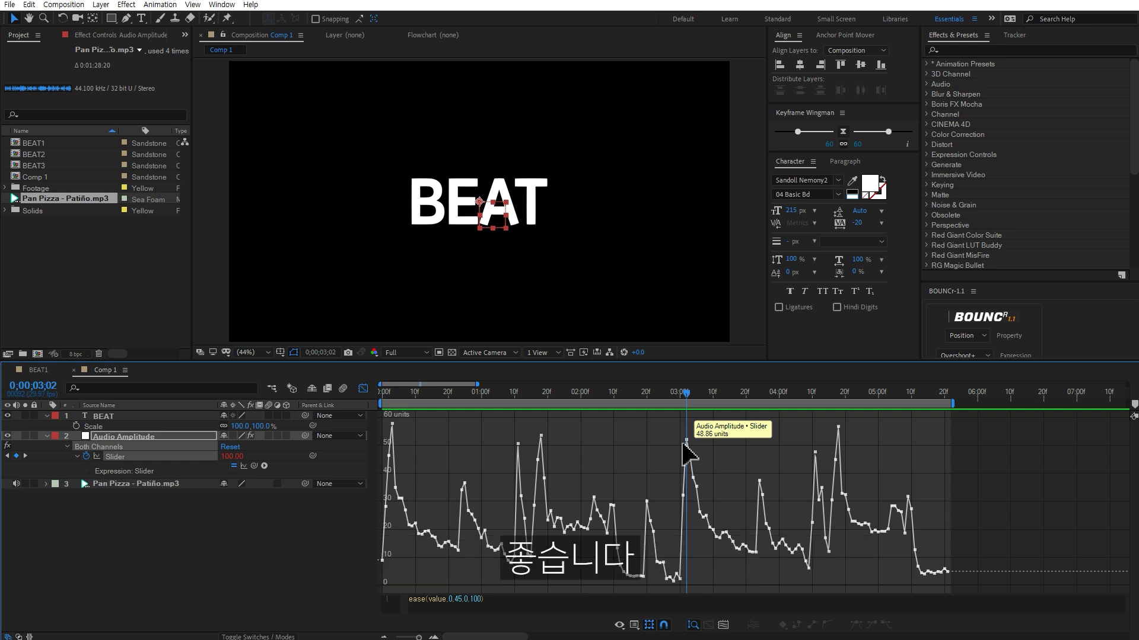
{"action": "left_click", "coordinate": [363, 389]}
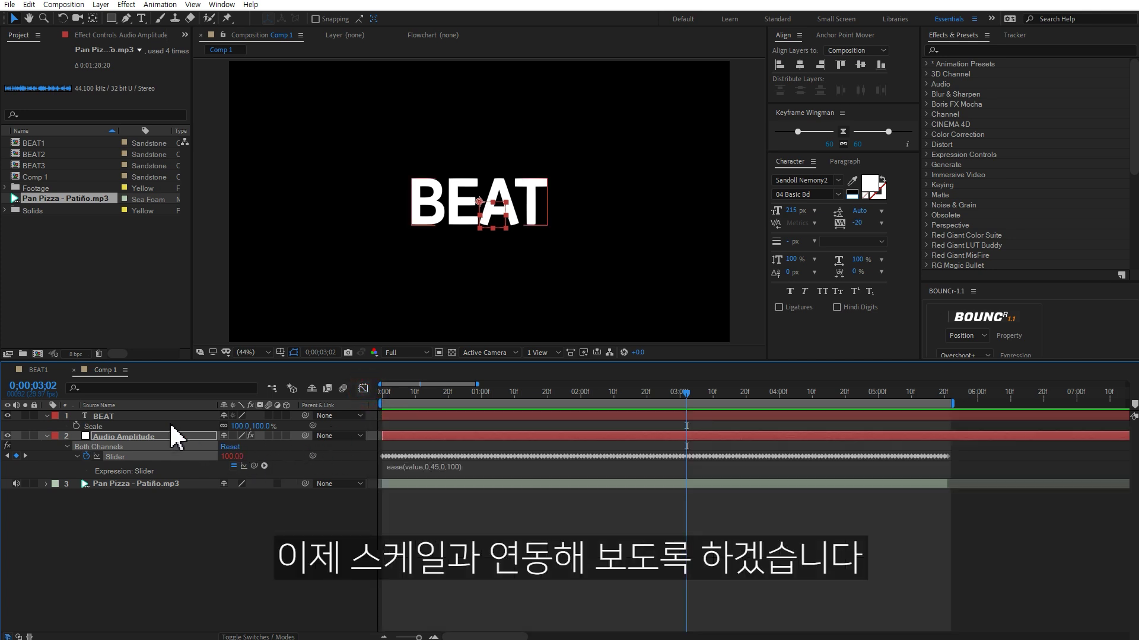
- Link the BEAT layer's Scale to the Audio Amplitude layer's Both Channels Slider with an expression and preview the animation
{"action": "left_click", "coordinate": [75, 426], "text": "alt"}
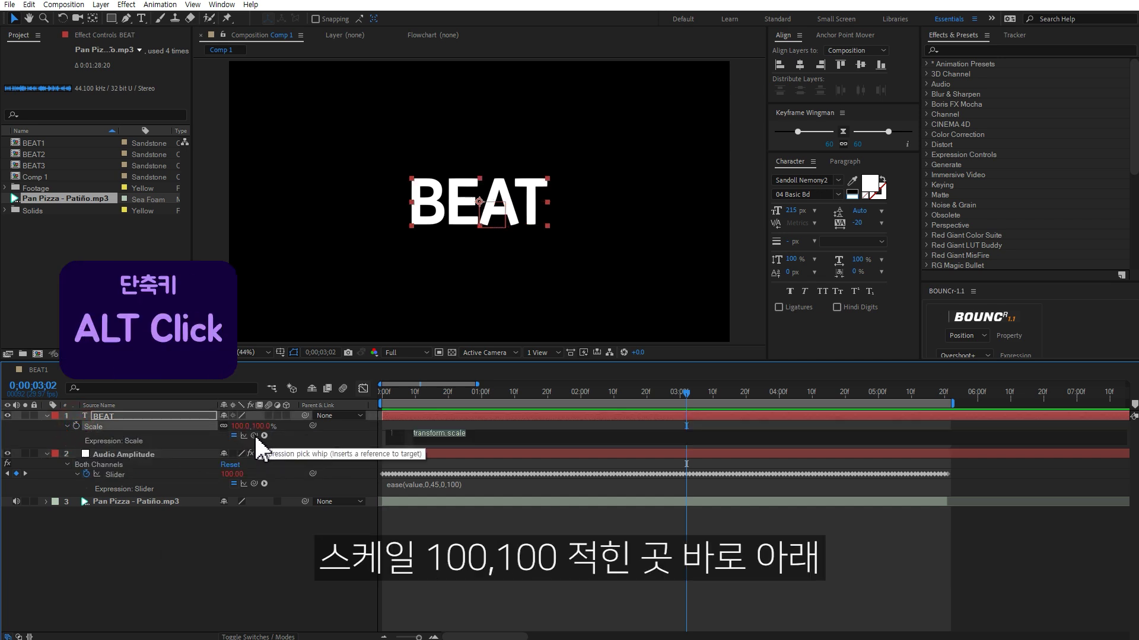
{"action": "left_click_drag", "start_coordinate": [255, 437], "coordinate": [126, 478]}
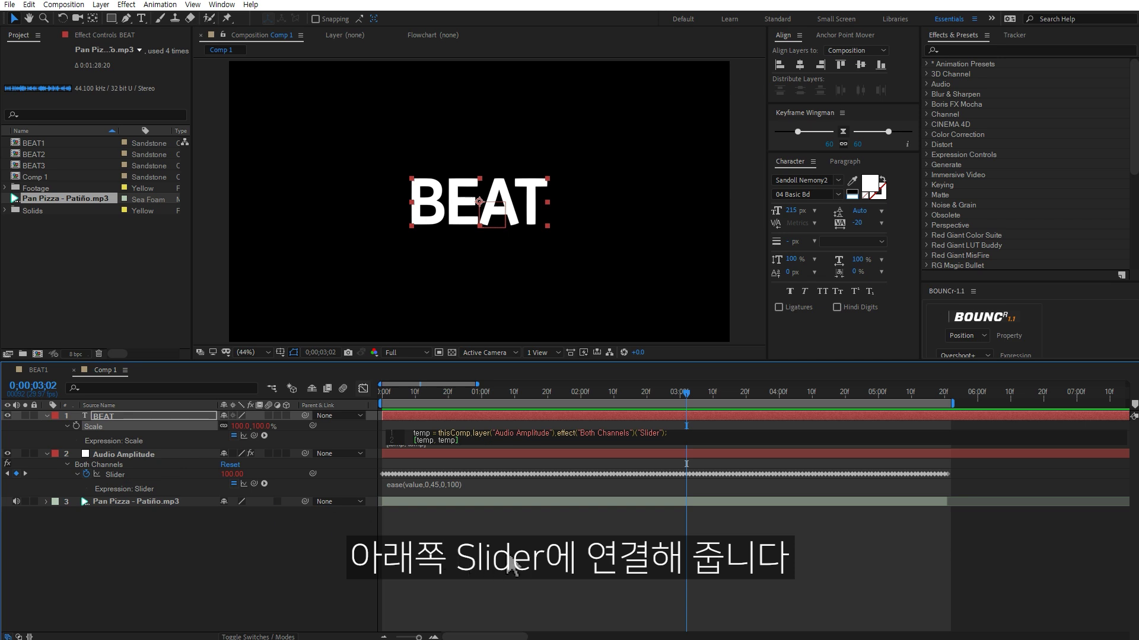
{"action": "left_click", "coordinate": [549, 553]}
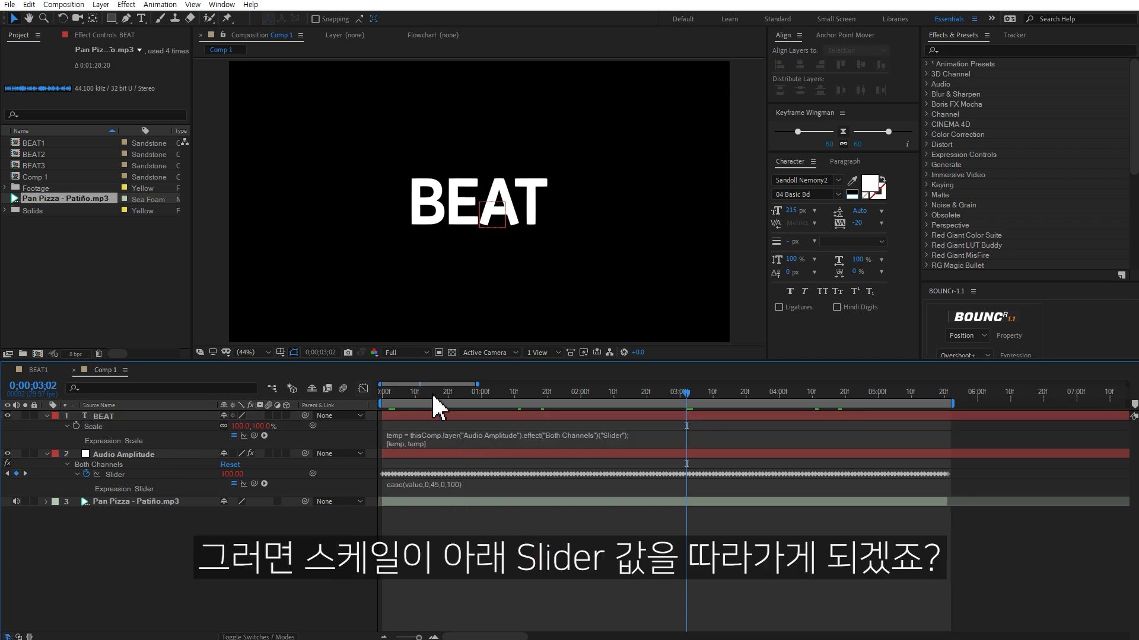
{"action": "key", "text": "space"}
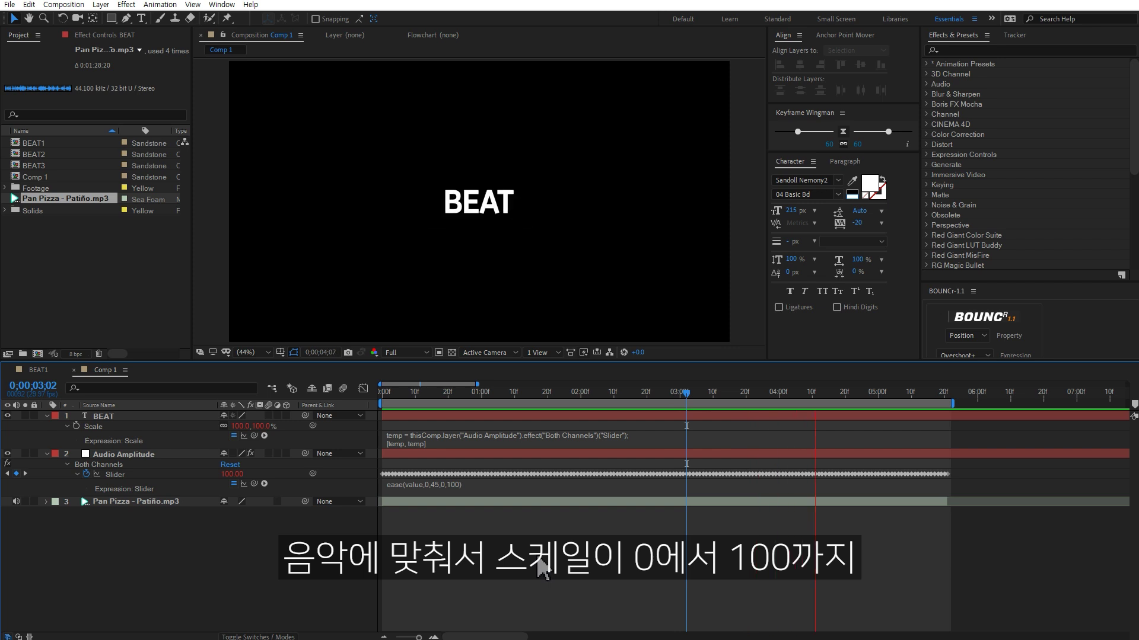
{"action": "key", "text": "space"}
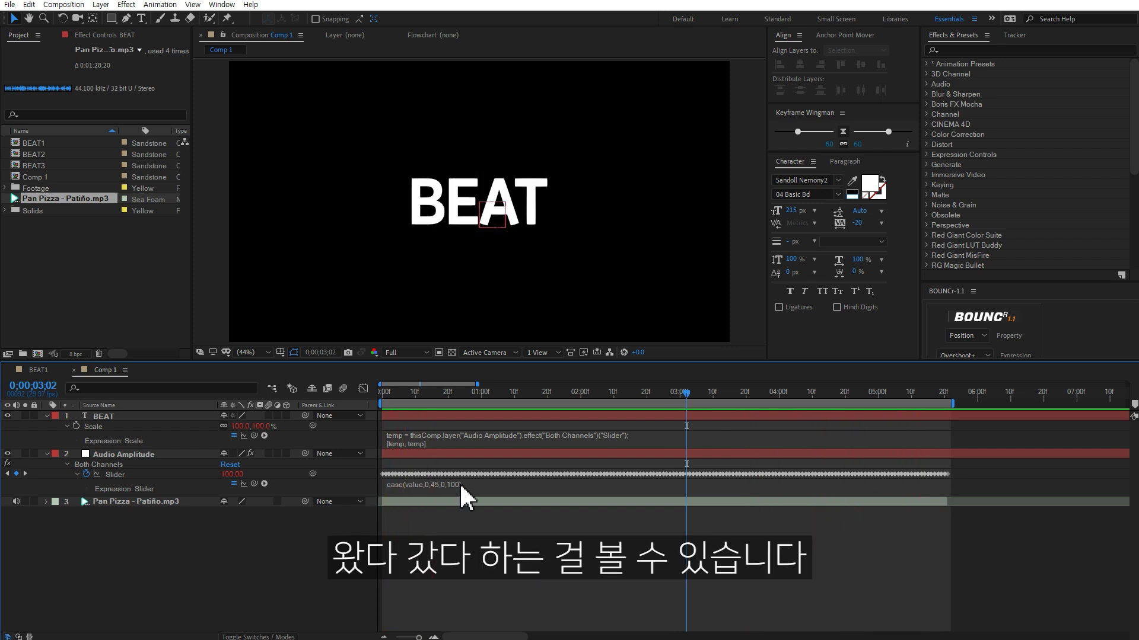
- Multiply the Slider reference in the BEAT layer's Scale expression by 2 and preview the animation
{"action": "left_click", "coordinate": [642, 436]}
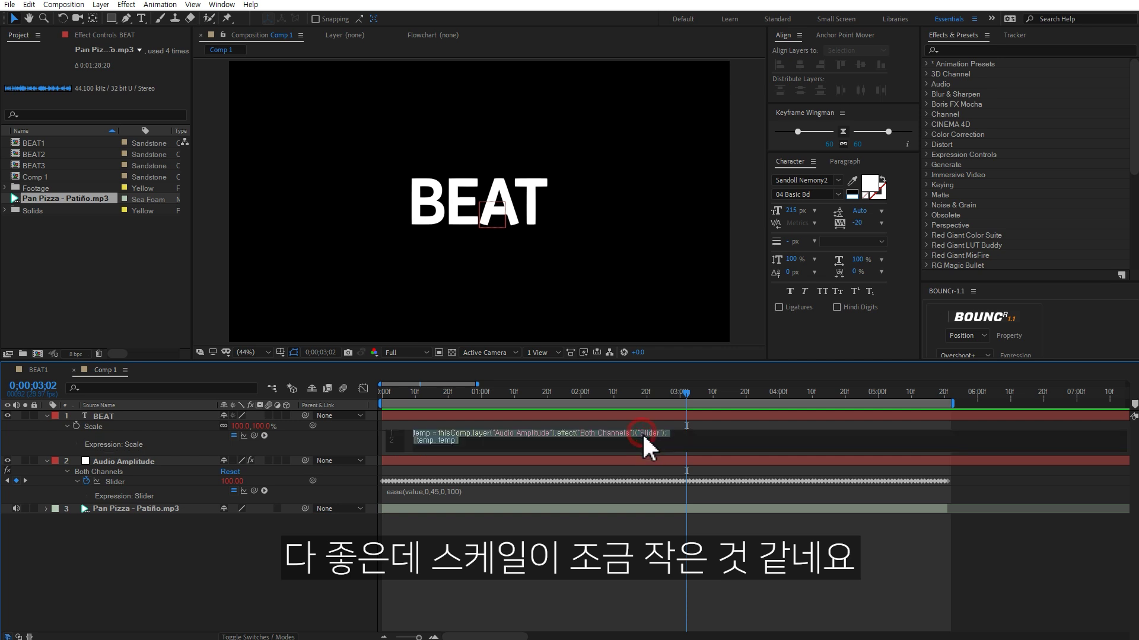
{"action": "left_click", "coordinate": [677, 433]}
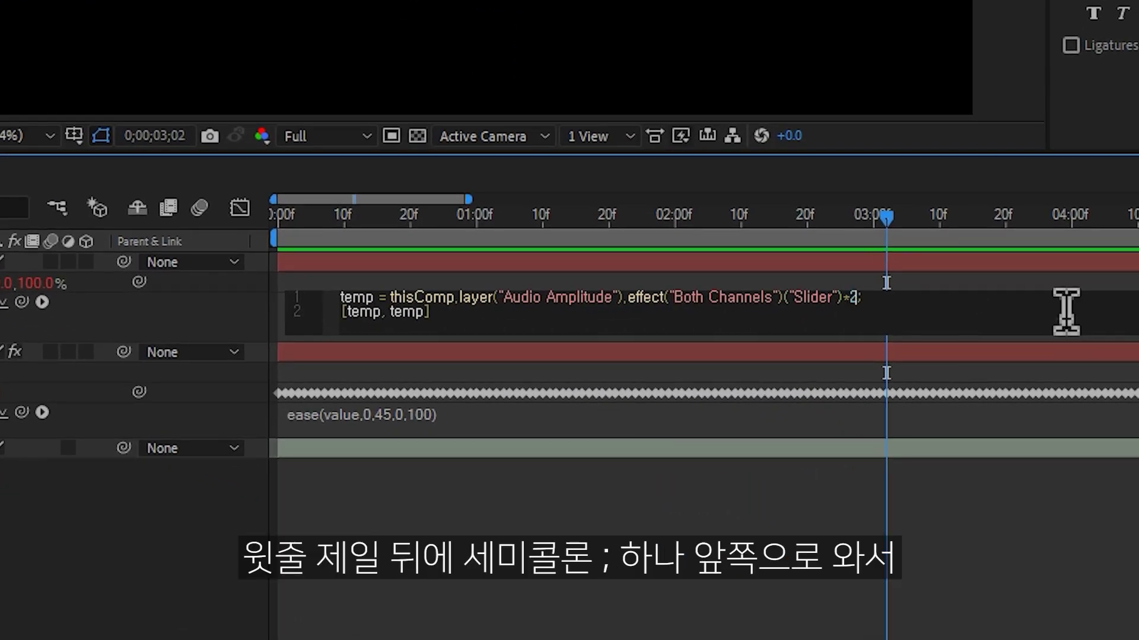
{"action": "left_click", "coordinate": [1052, 527]}
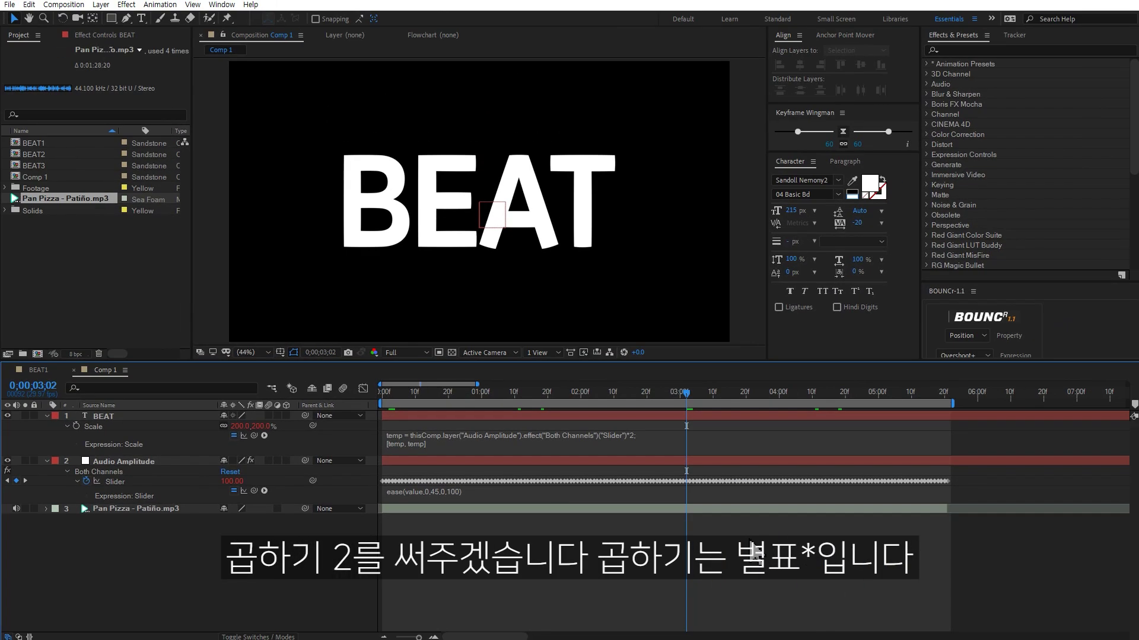
{"action": "key", "text": "space"}
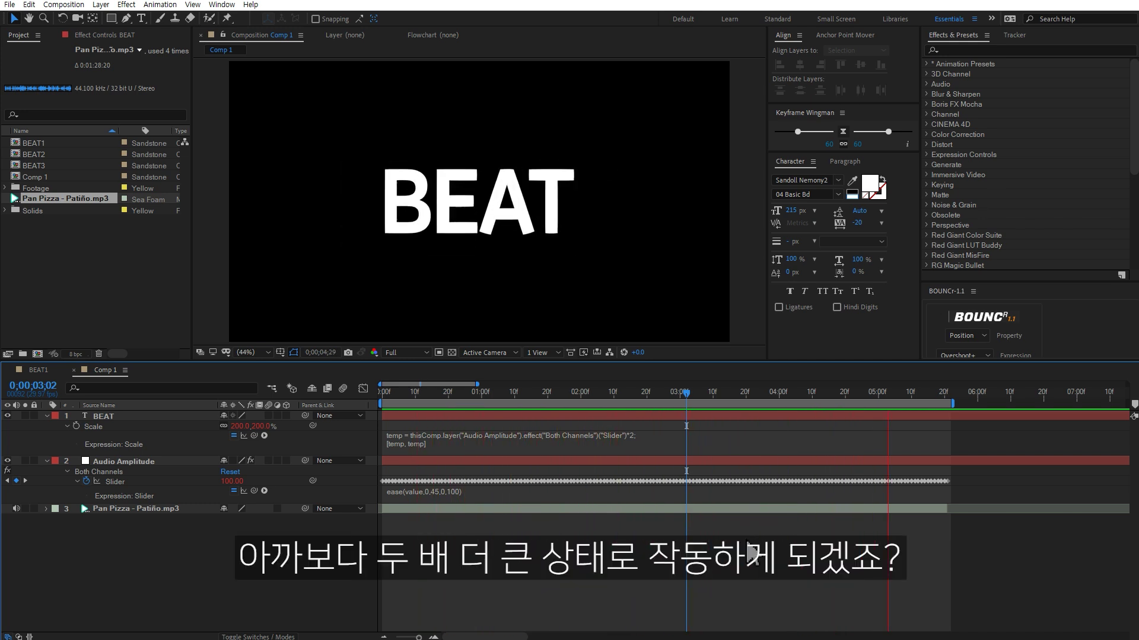
{"action": "key", "text": "space"}
- Replace *2 with +30 in the BEAT layer's Scale expression and preview the animation
{"action": "left_click", "coordinate": [667, 442]}
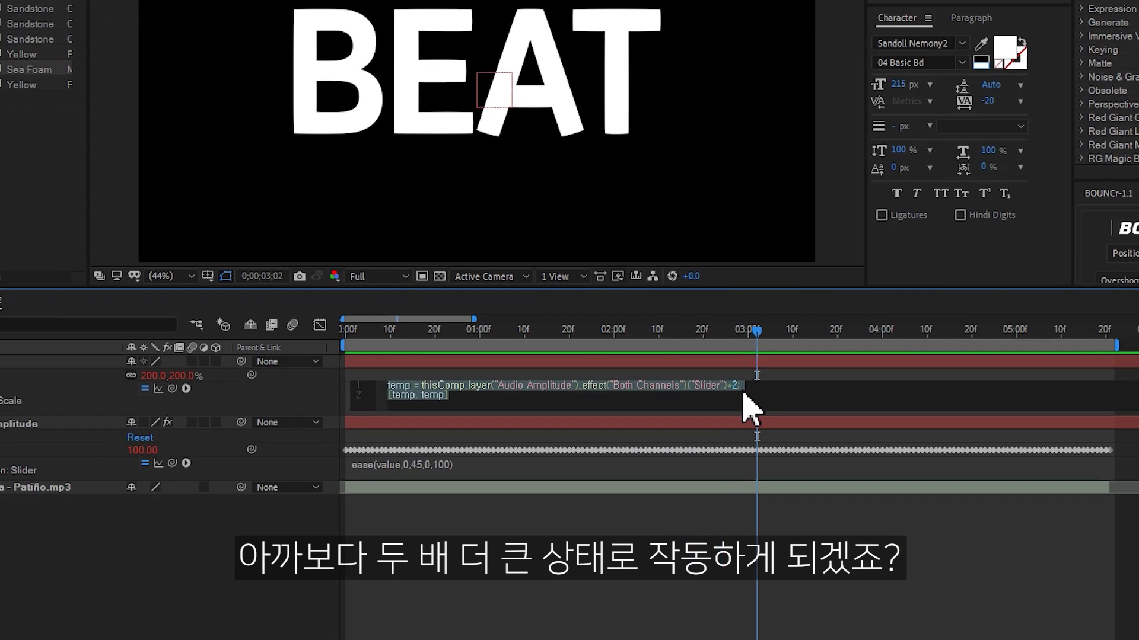
{"action": "left_click", "coordinate": [741, 386]}
{"action": "key", "text": "BackSpace"}
{"action": "key", "text": "BackSpace"}
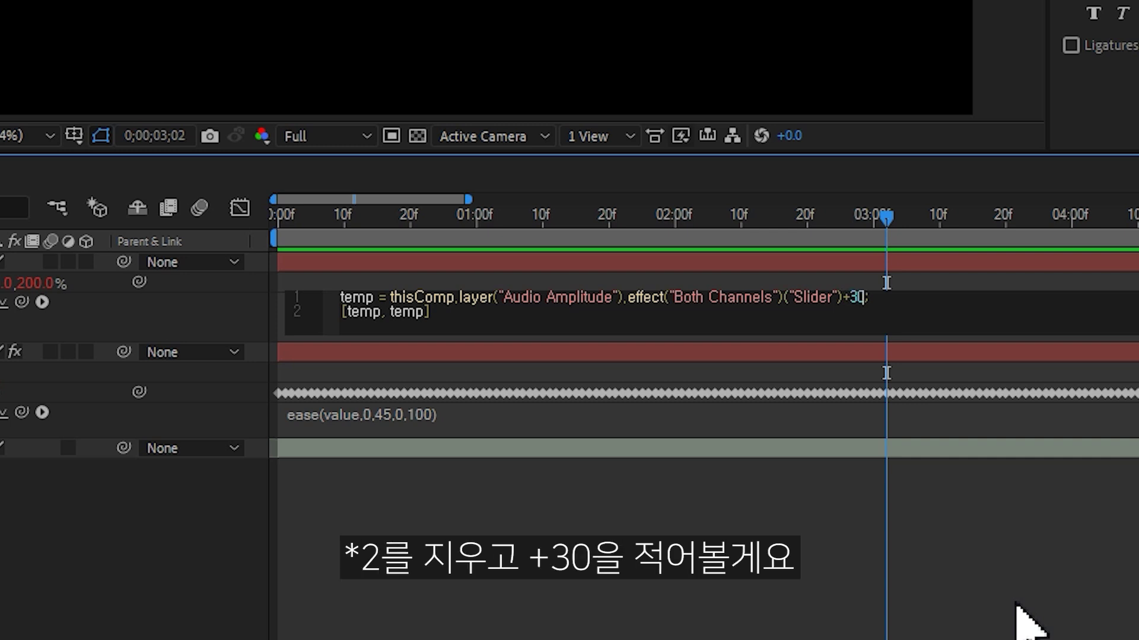
{"action": "left_click", "coordinate": [1026, 616]}
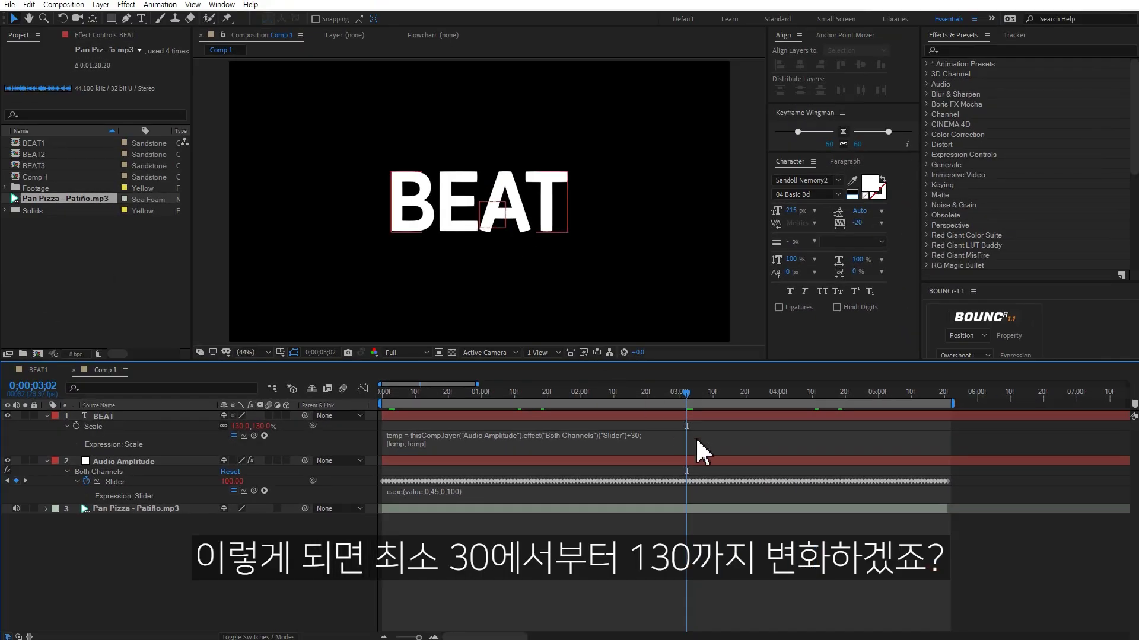
{"action": "key", "text": "space"}
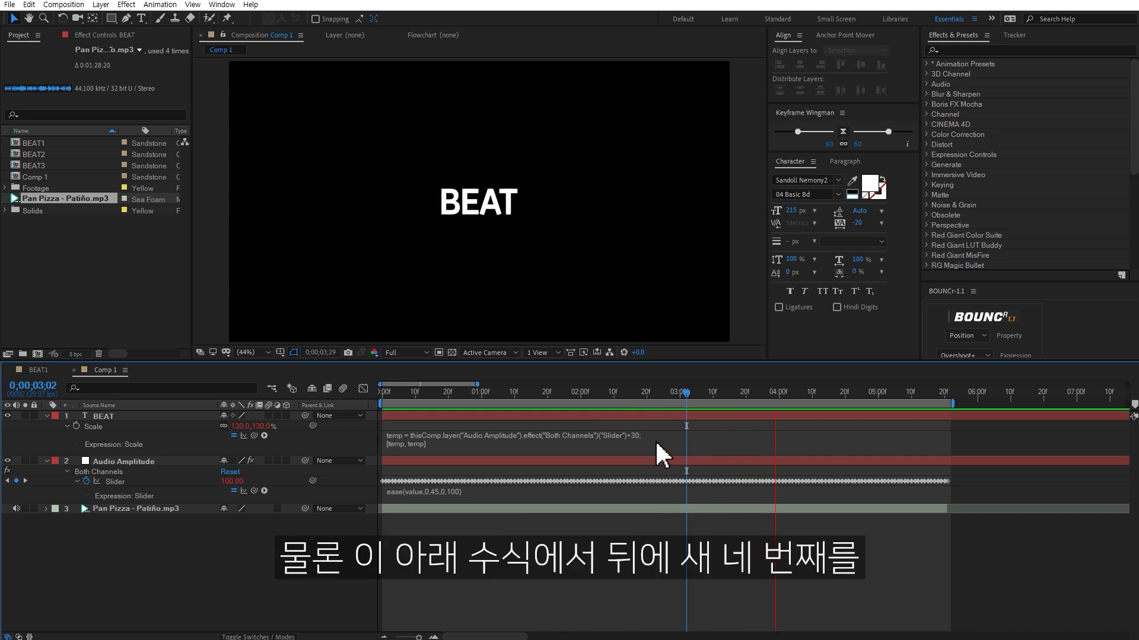
{"action": "key", "text": "space"}
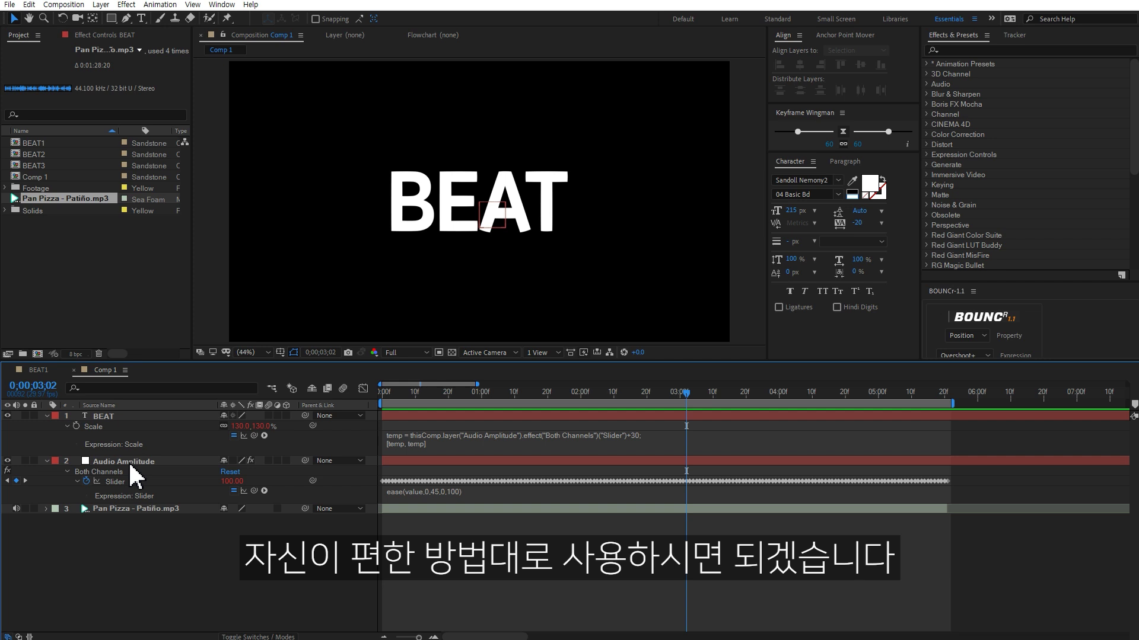
- Link the BEAT layer's Opacity to the Both Channels Slider with an expression and preview the animation
{"action": "left_click", "coordinate": [128, 417]}
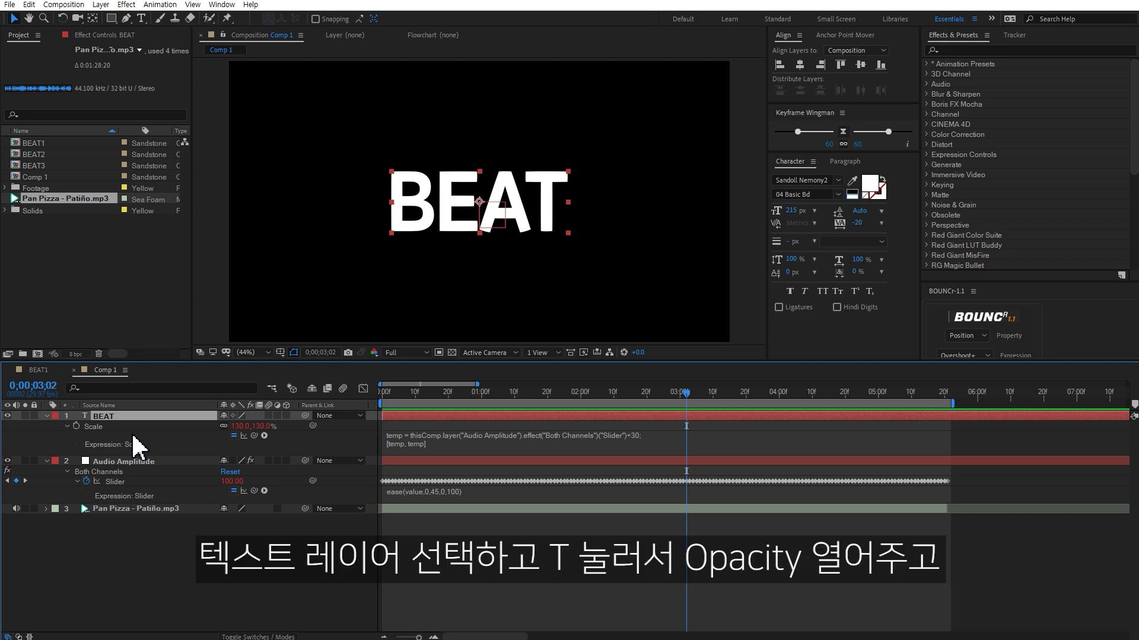
{"action": "key", "text": "t"}
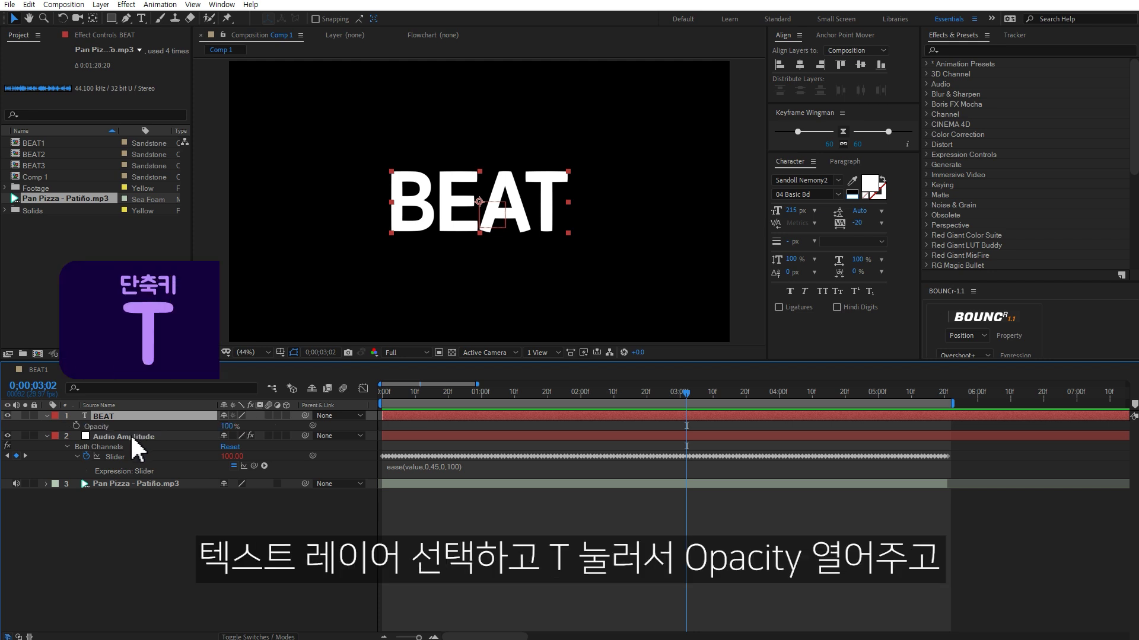
{"action": "left_click", "coordinate": [75, 426], "text": "alt"}
{"action": "left_click_drag", "start_coordinate": [254, 436], "coordinate": [151, 479]}
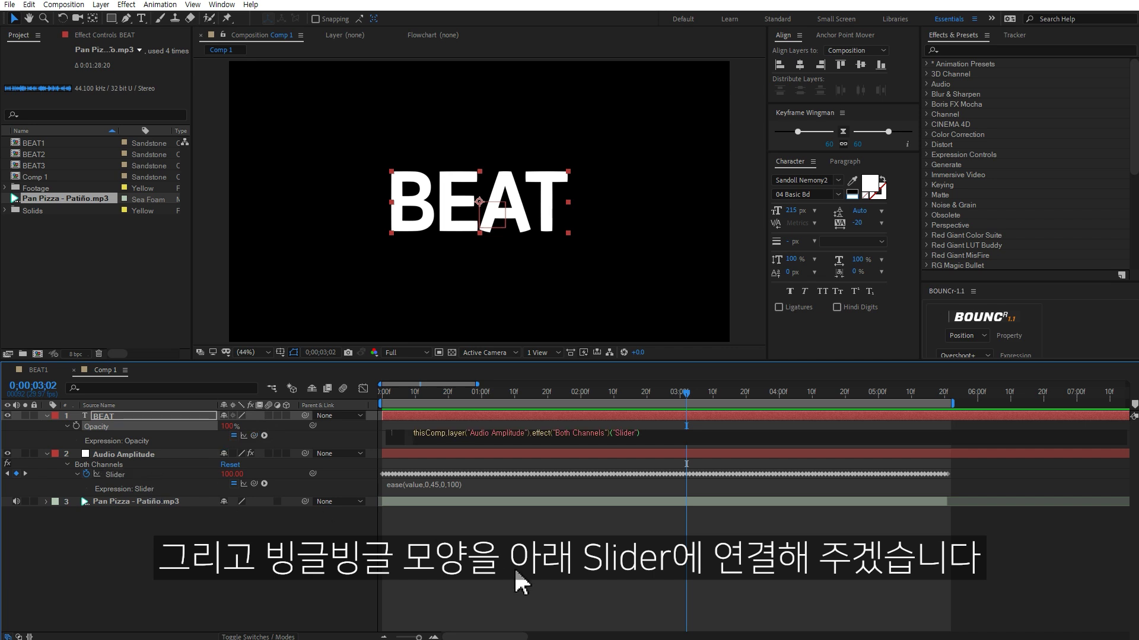
{"action": "left_click", "coordinate": [515, 578]}
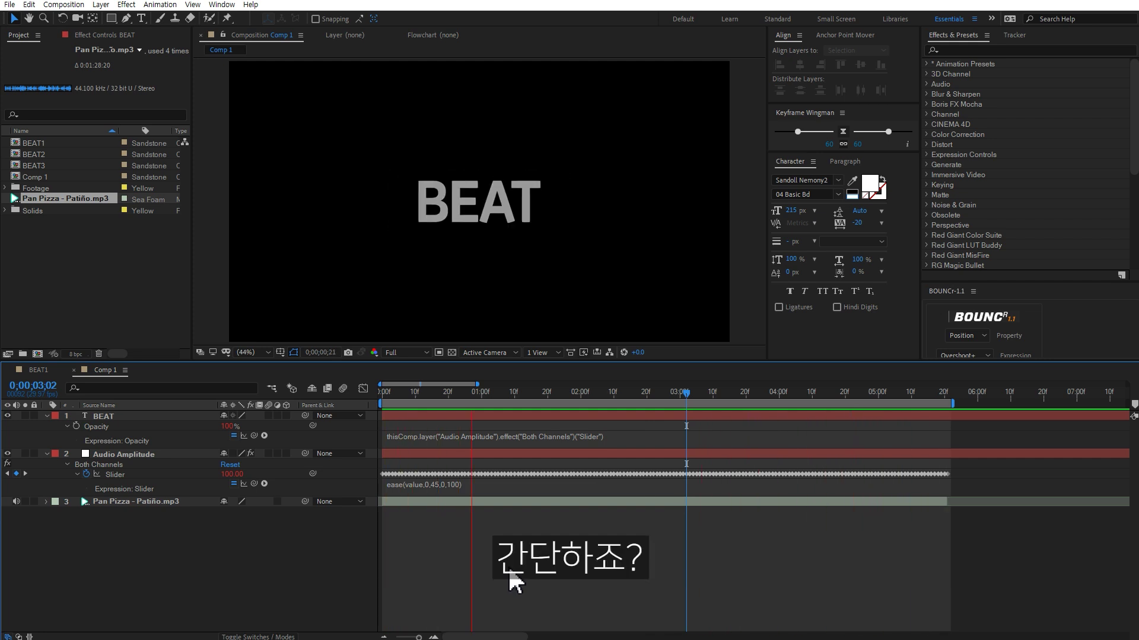
{"action": "key", "text": "space"}
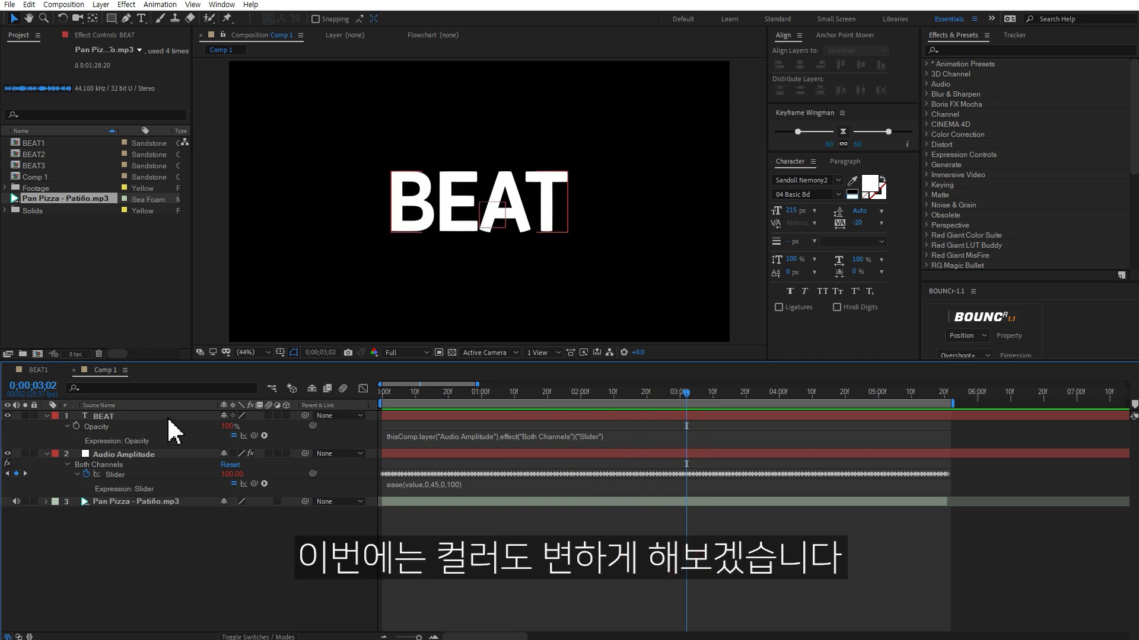
- Apply the Fill effect and the Hue/Saturation effect to the BEAT text layer
{"action": "left_click", "coordinate": [175, 416]}
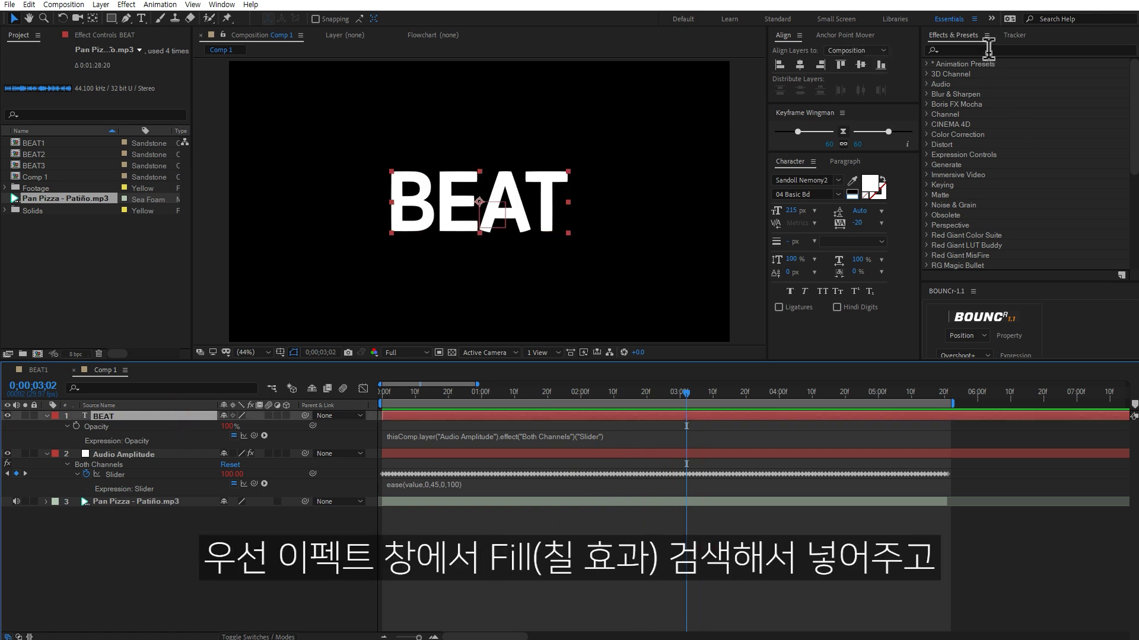
{"action": "left_click", "coordinate": [988, 51]}
{"action": "type", "text": "fill"}
{"action": "double_click", "coordinate": [969, 125]}
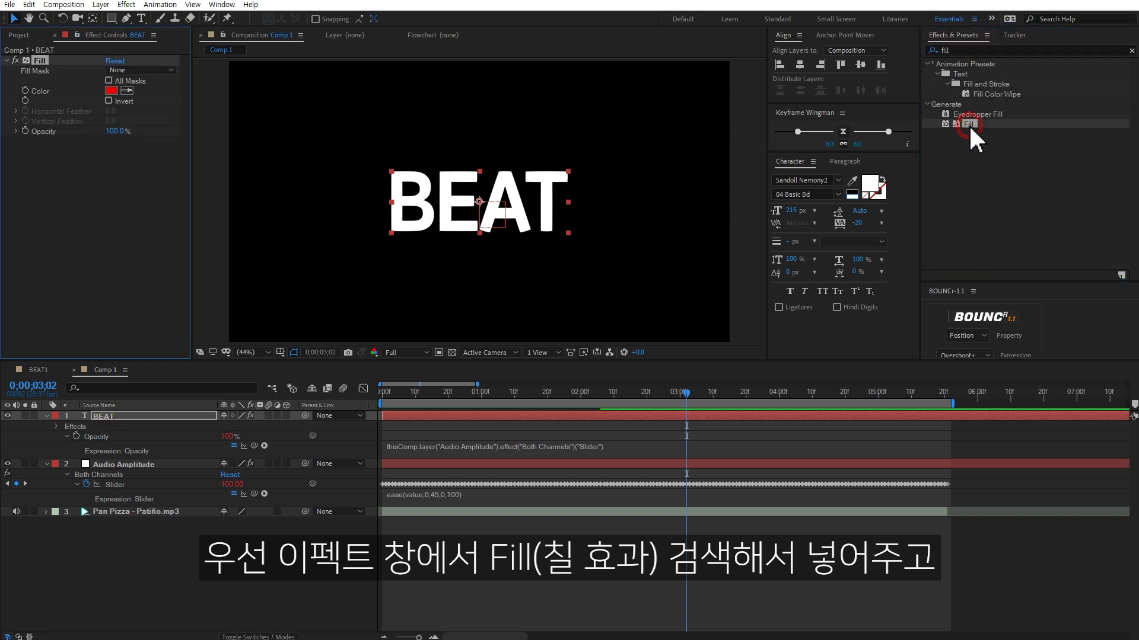
{"action": "left_click", "coordinate": [978, 51]}
{"action": "type", "text": "hue"}
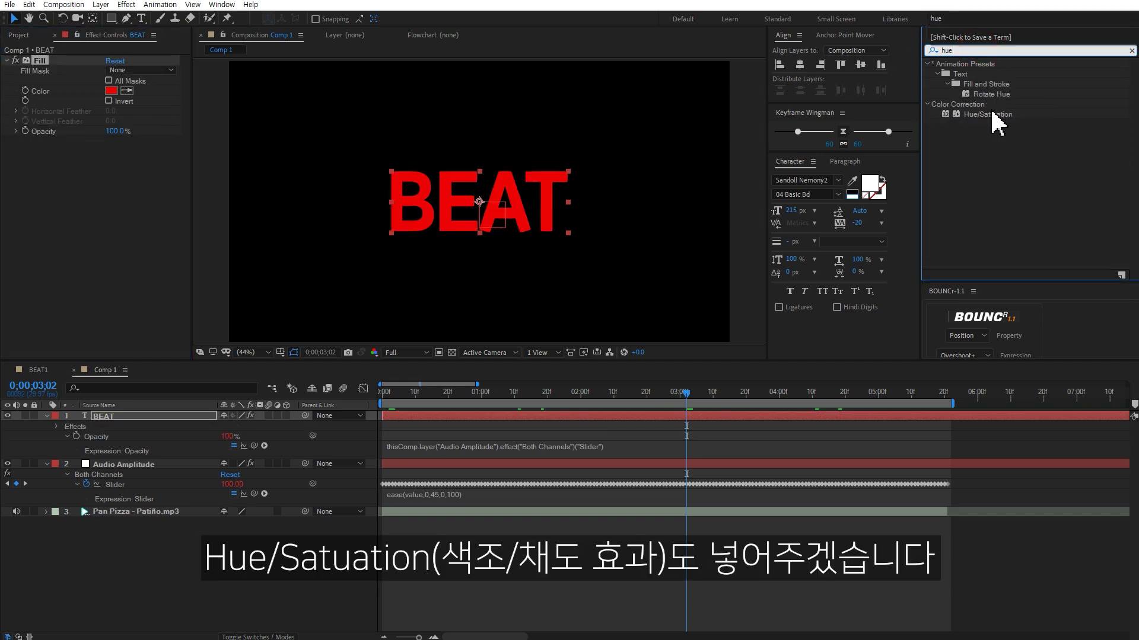
{"action": "double_click", "coordinate": [984, 114]}
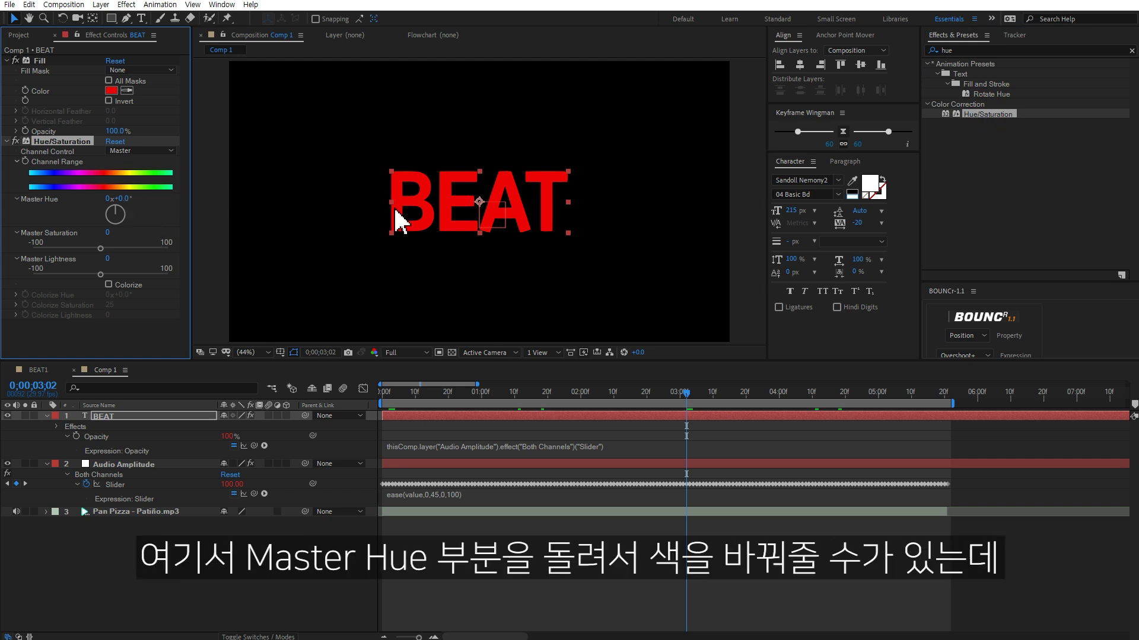
- Try a Master Hue of -30° on the BEAT layer, and enable Colorize with a Colorize Hue of 53°
{"action": "left_click_drag", "start_coordinate": [120, 199], "coordinate": [95, 191]}
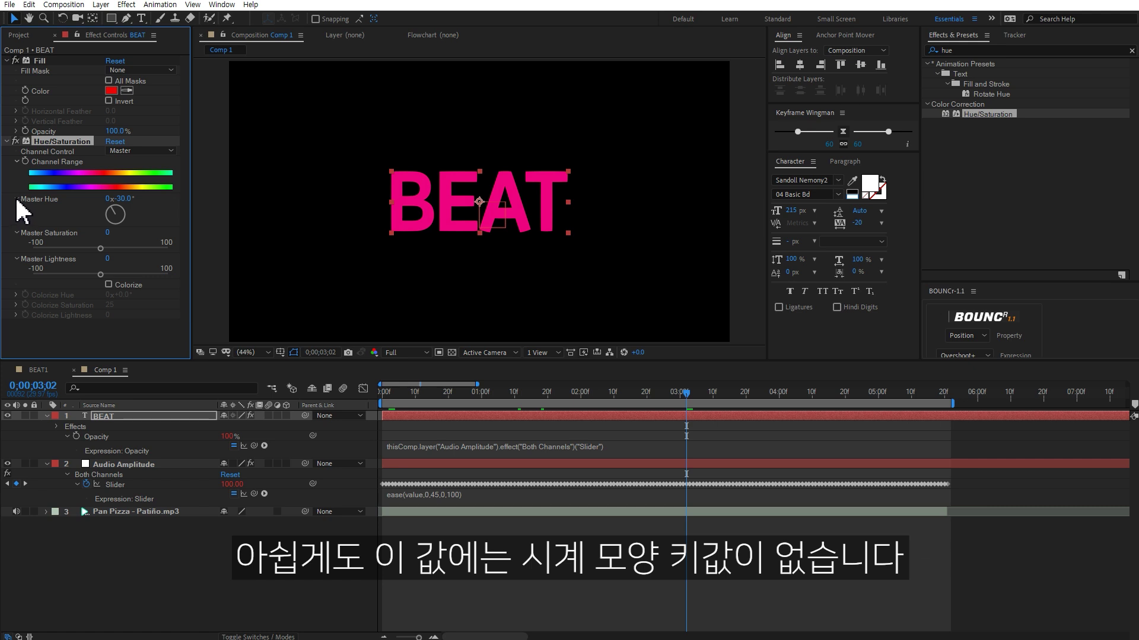
{"action": "left_click", "coordinate": [108, 286]}
{"action": "left_click_drag", "start_coordinate": [119, 295], "coordinate": [169, 317]}
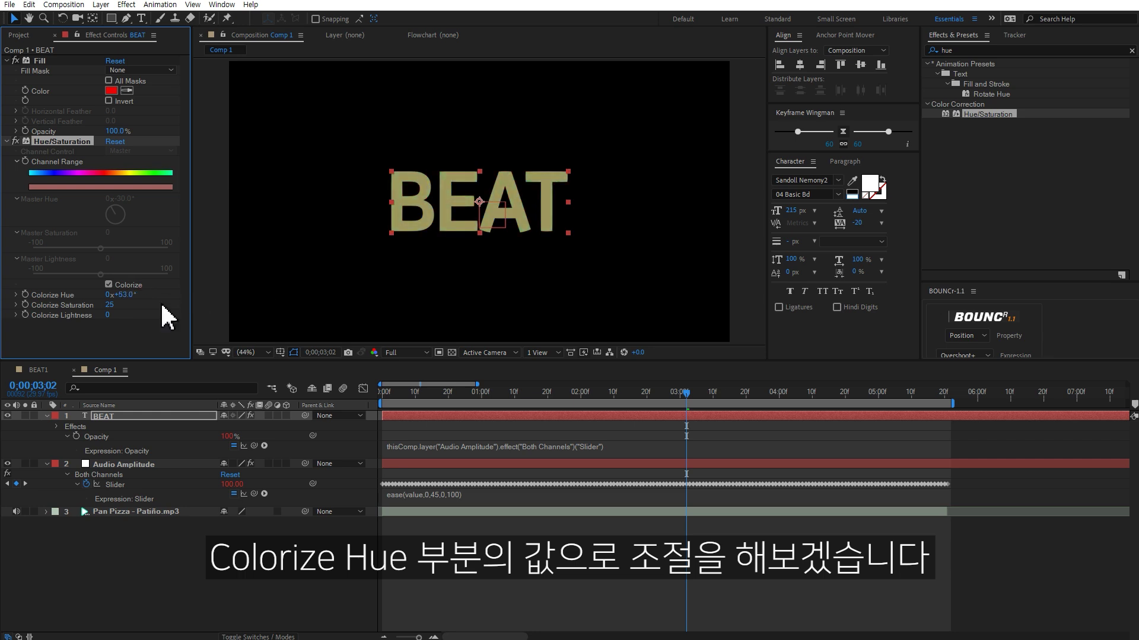
- Link the BEAT layer's Colorize Hue to the Audio Amplitude layer's Both Channels Slider with an expression
{"action": "left_click", "coordinate": [25, 294], "text": "alt"}
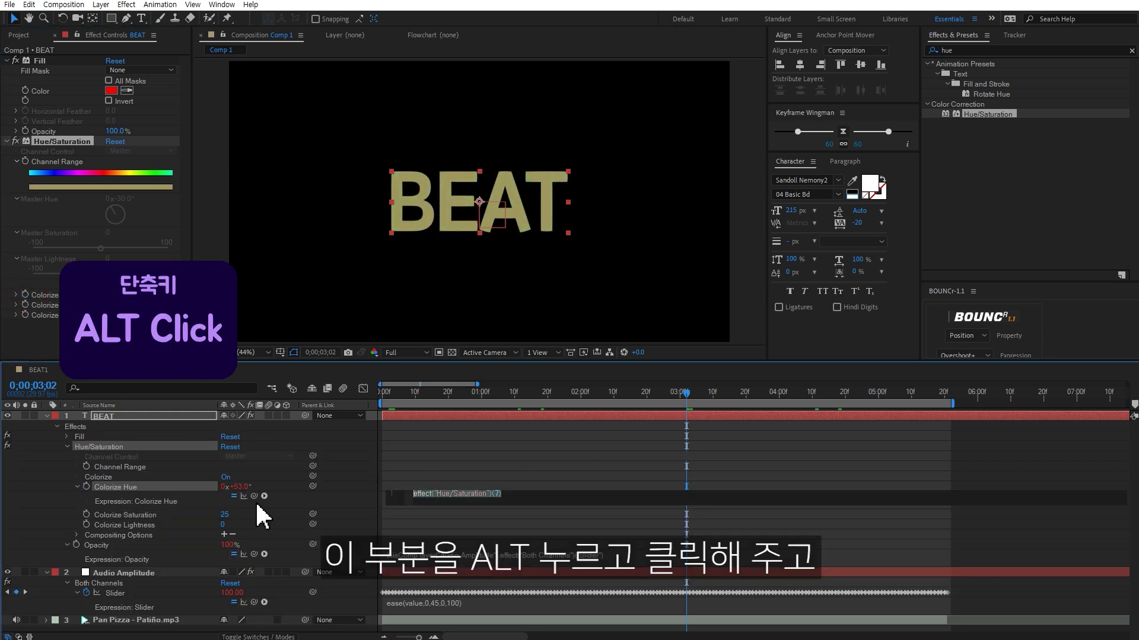
{"action": "left_click_drag", "start_coordinate": [254, 496], "coordinate": [122, 595]}
{"action": "left_click", "coordinate": [619, 458]}
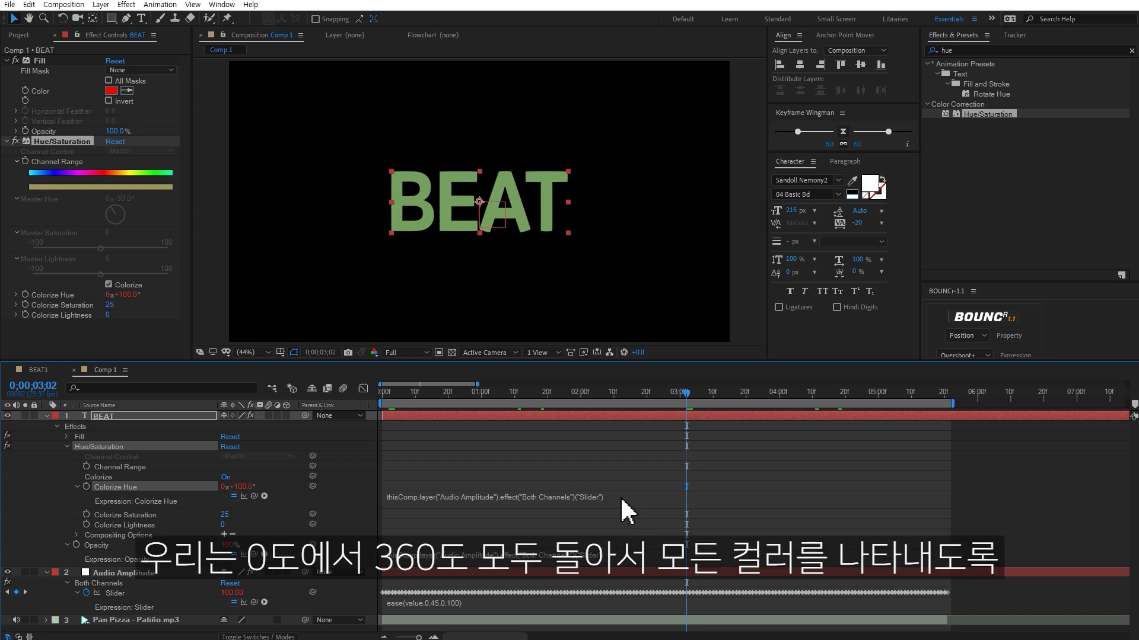
- Multiply the Slider reference in the Colorize Hue expression by 3.6 and check the color at another time
{"action": "left_click", "coordinate": [652, 497]}
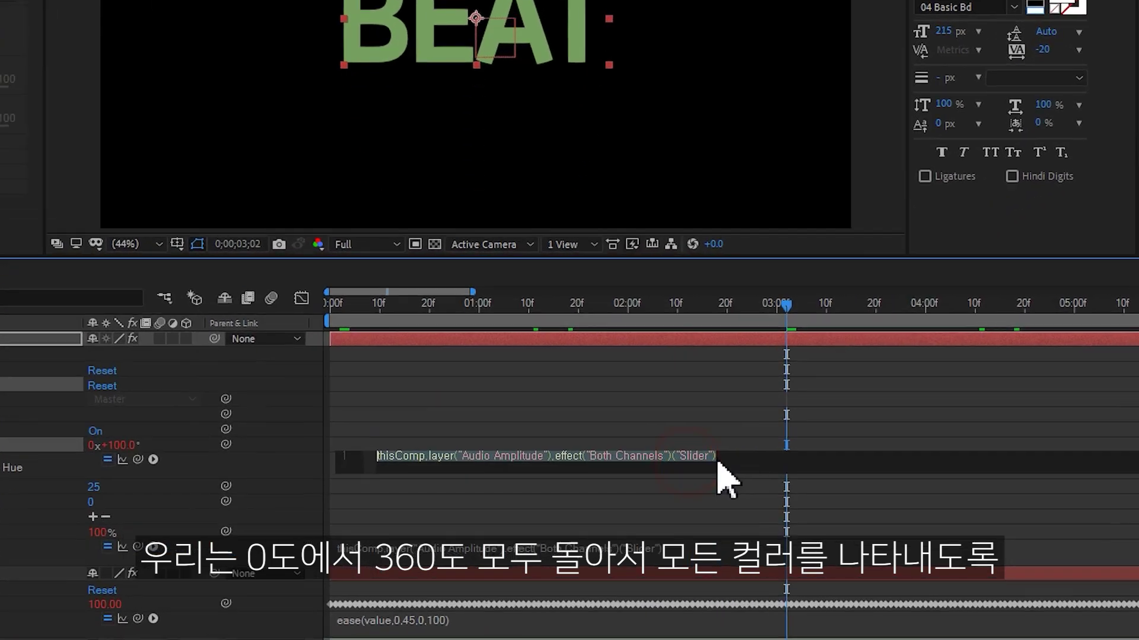
{"action": "type", "text": "*"}
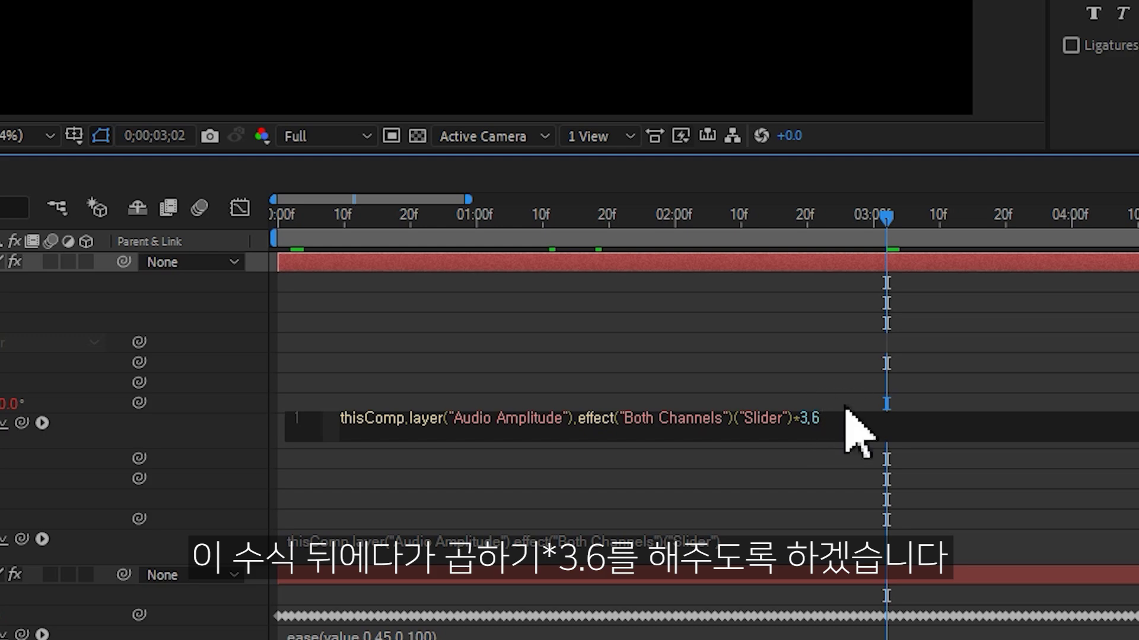
{"action": "left_click", "coordinate": [824, 337]}
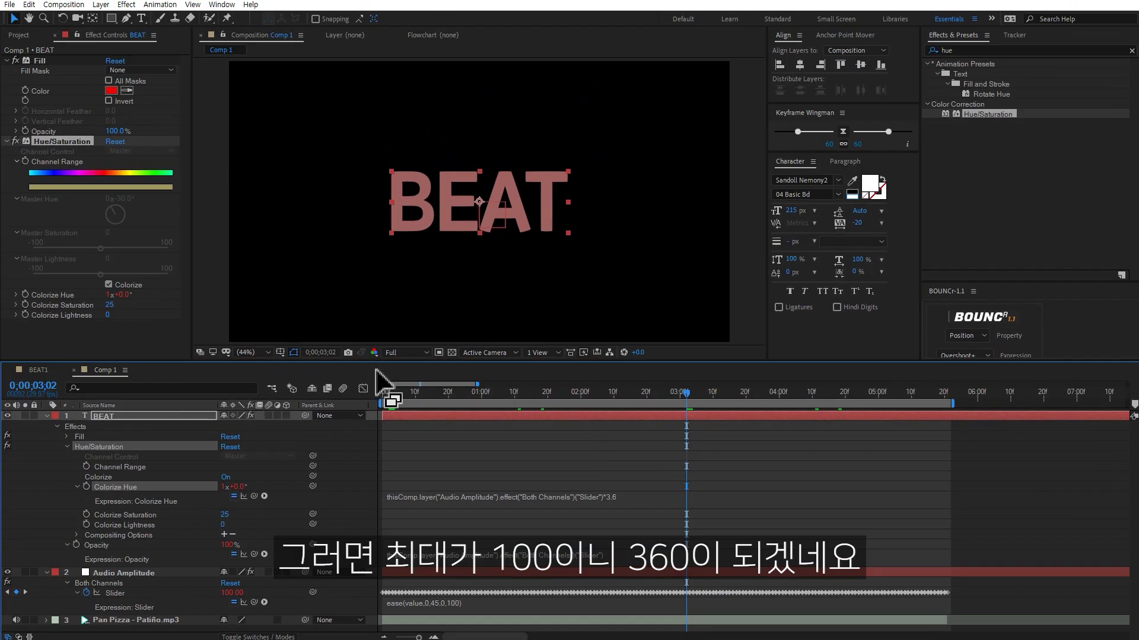
{"action": "left_click_drag", "start_coordinate": [666, 396], "coordinate": [558, 397]}
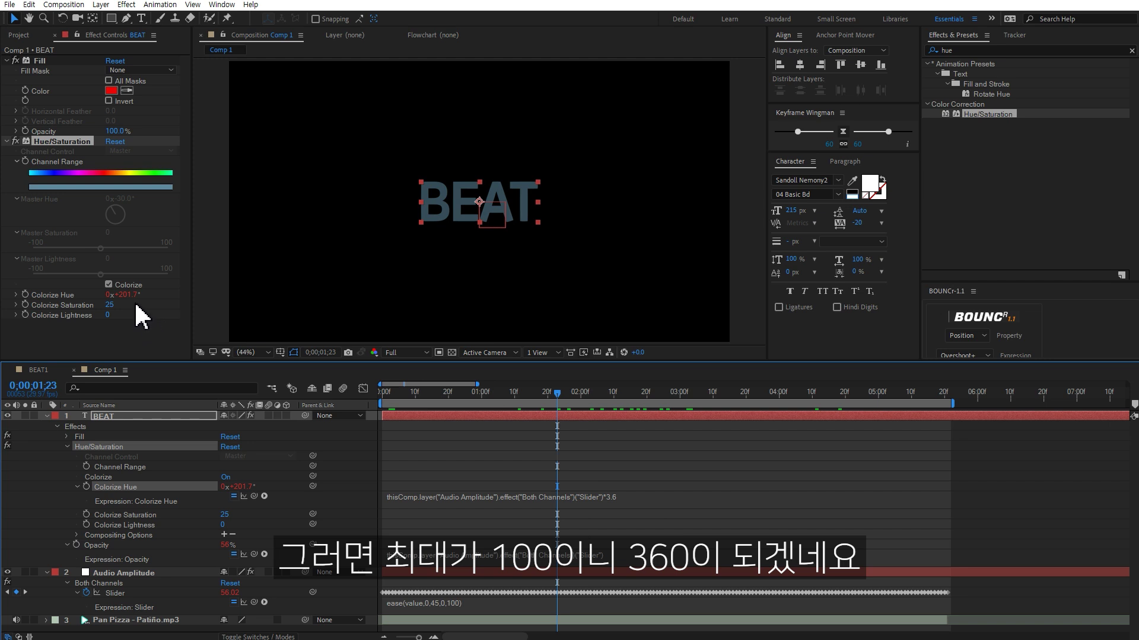
- Set the BEAT layer's Colorize Saturation to 75 and preview the animation
{"action": "left_click", "coordinate": [110, 305]}
{"action": "type", "text": "75"}
{"action": "key", "text": "Return"}
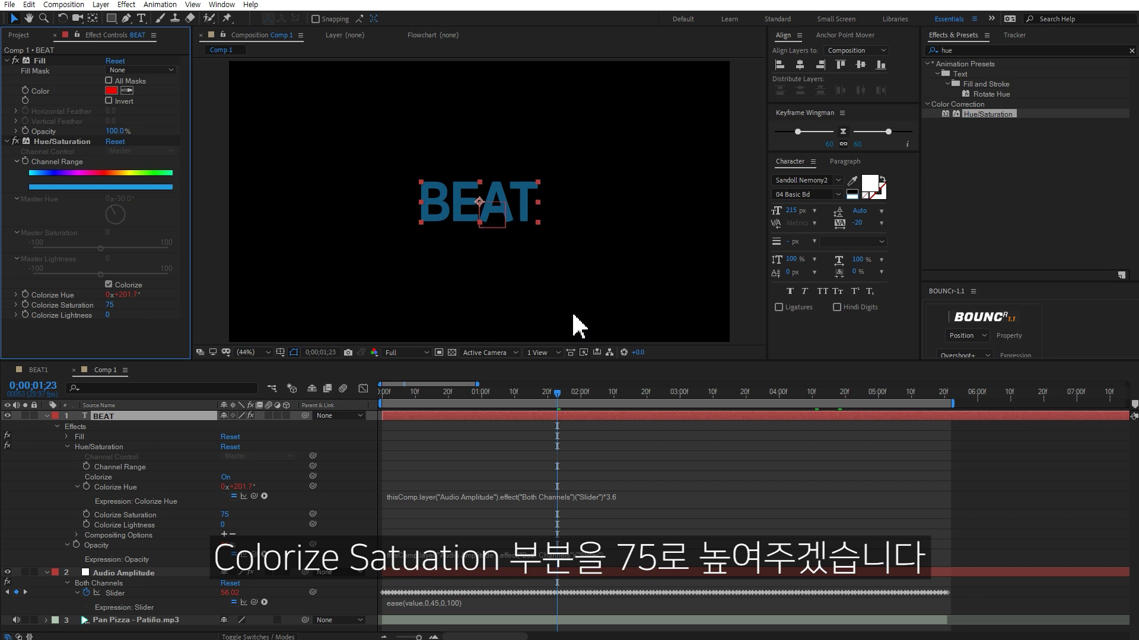
{"action": "left_click", "coordinate": [623, 433]}
{"action": "key", "text": "space"}
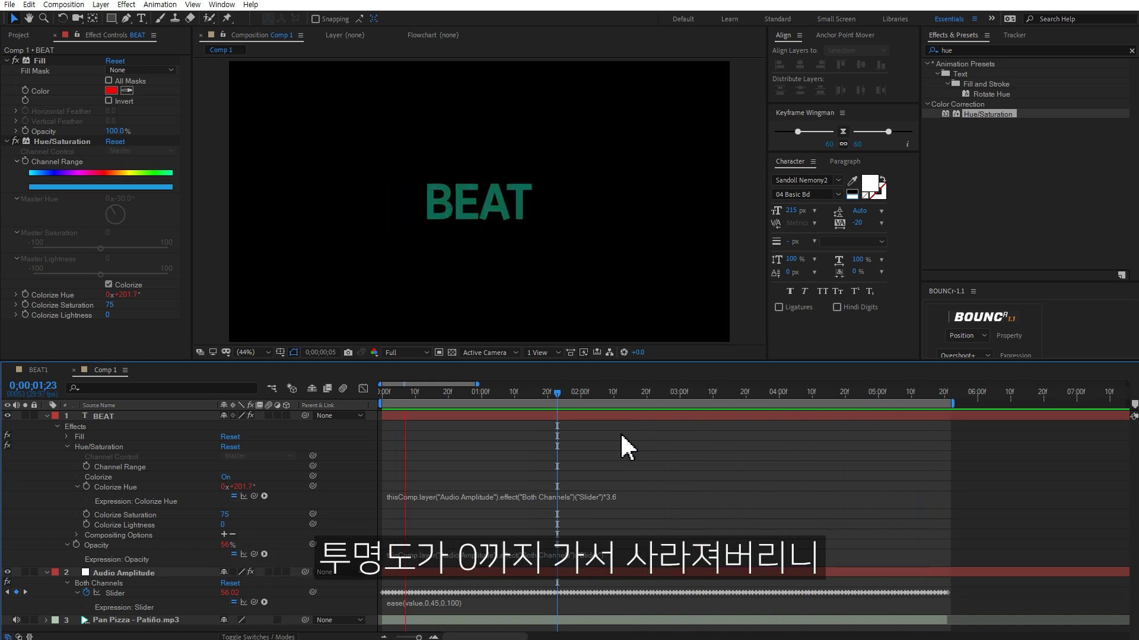
- Add +50 to the end of the BEAT layer's Opacity expression and preview the animation
{"action": "left_click_drag", "start_coordinate": [571, 391], "coordinate": [633, 393]}
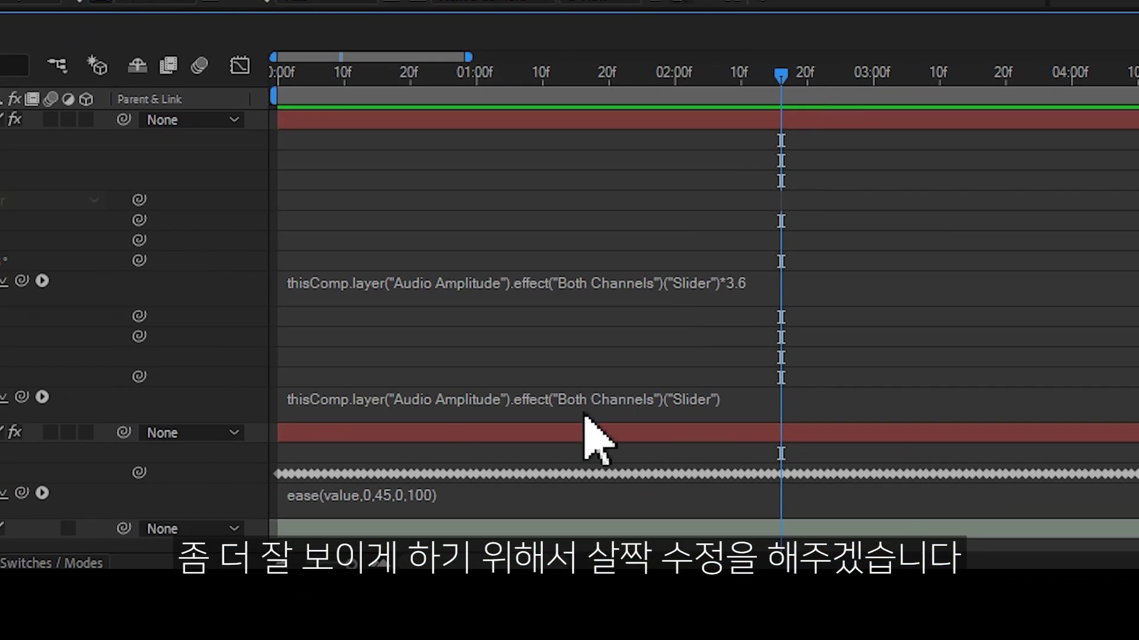
{"action": "left_click", "coordinate": [629, 554]}
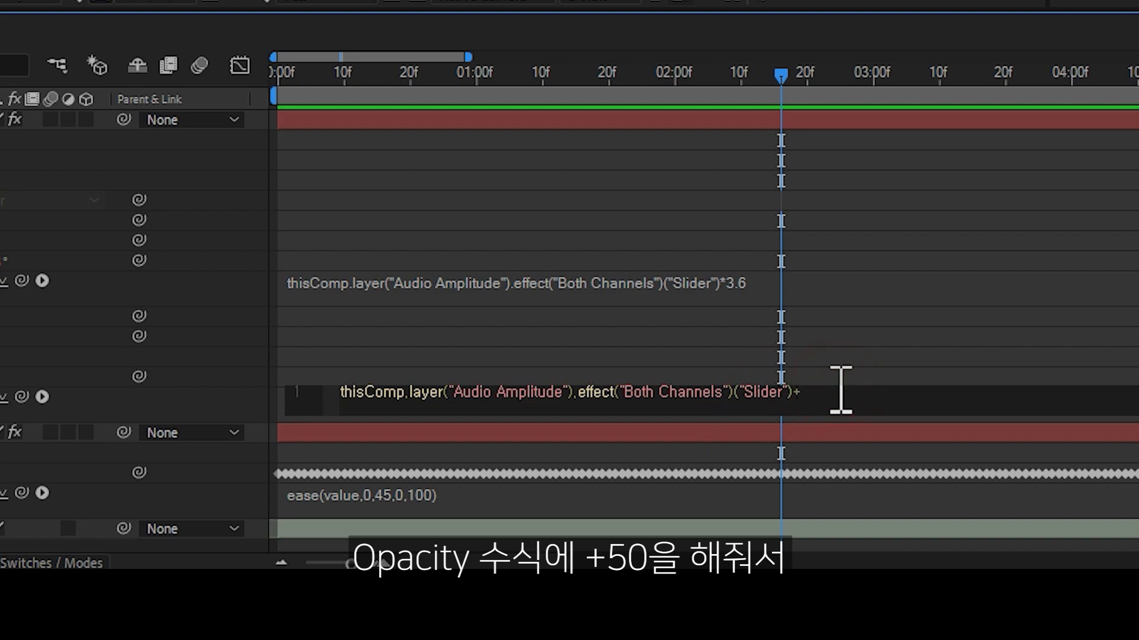
{"action": "type", "text": "+50"}
{"action": "left_click", "coordinate": [867, 324]}
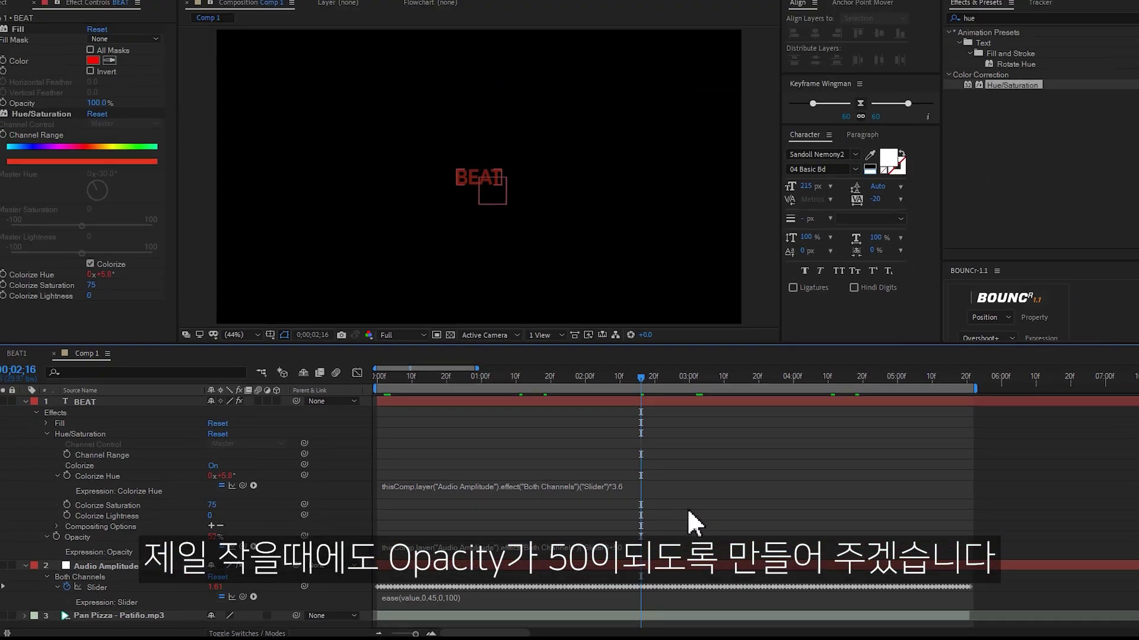
{"action": "key", "text": "space"}
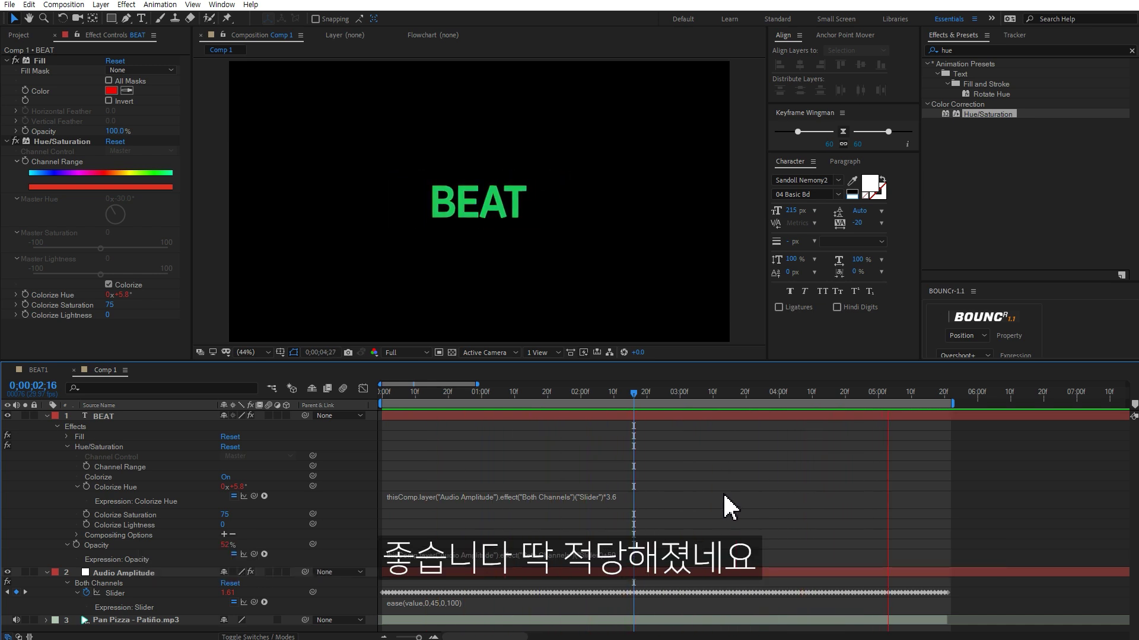
{"action": "key", "text": "space"}
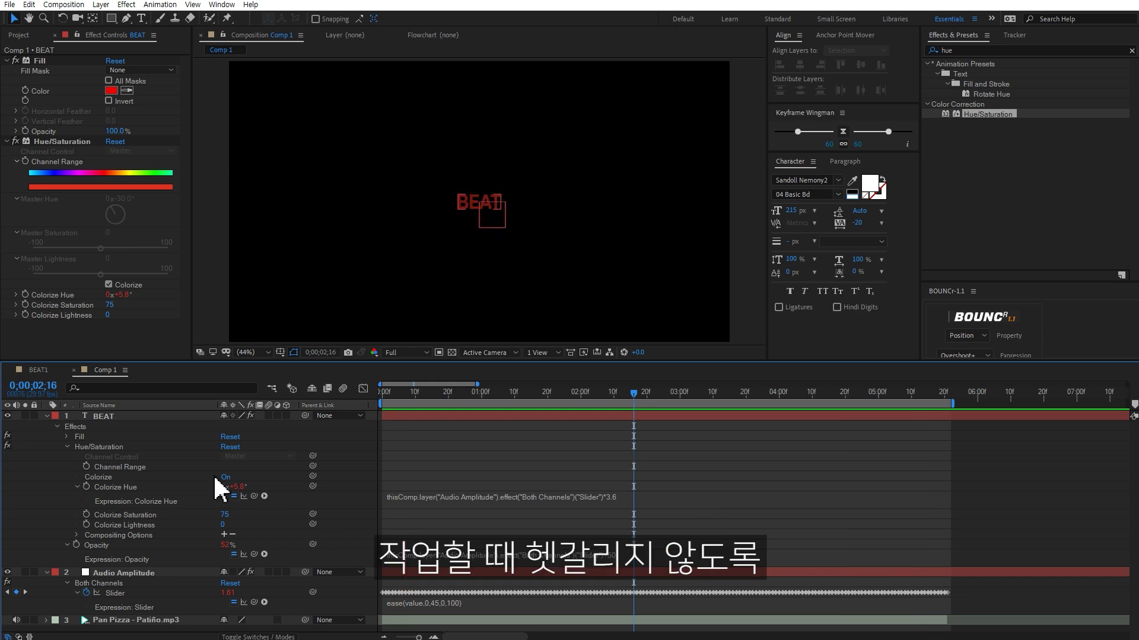
- Collapse the BEAT layer's properties and rename the Audio Amplitude layer as 모든음
{"action": "left_click", "coordinate": [46, 416]}
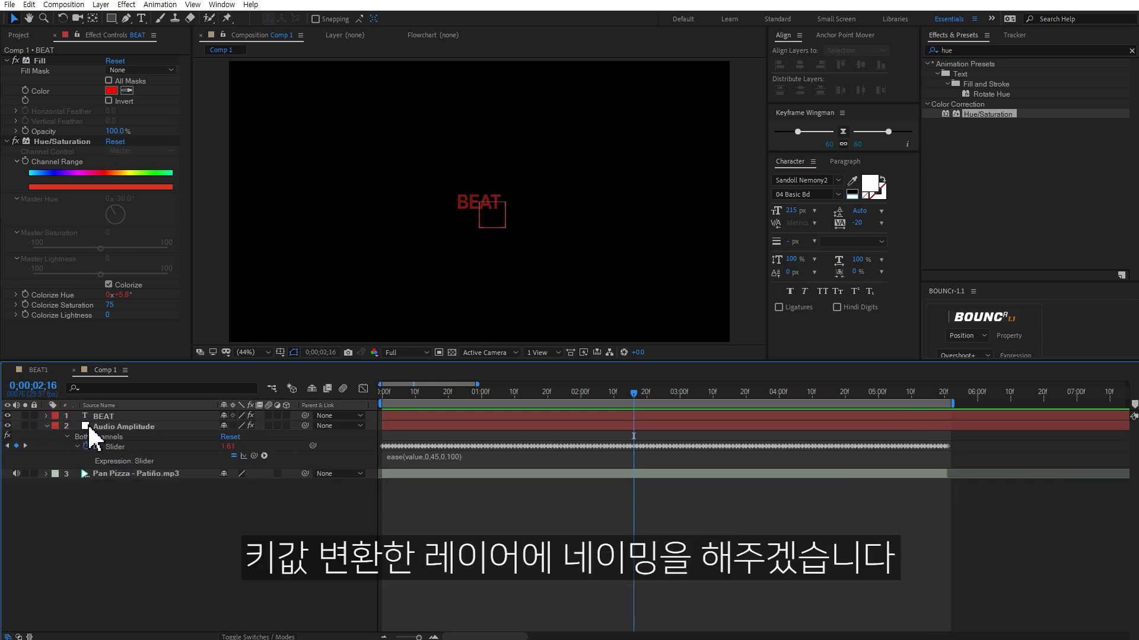
{"action": "left_click", "coordinate": [121, 426]}
{"action": "key", "text": "Return"}
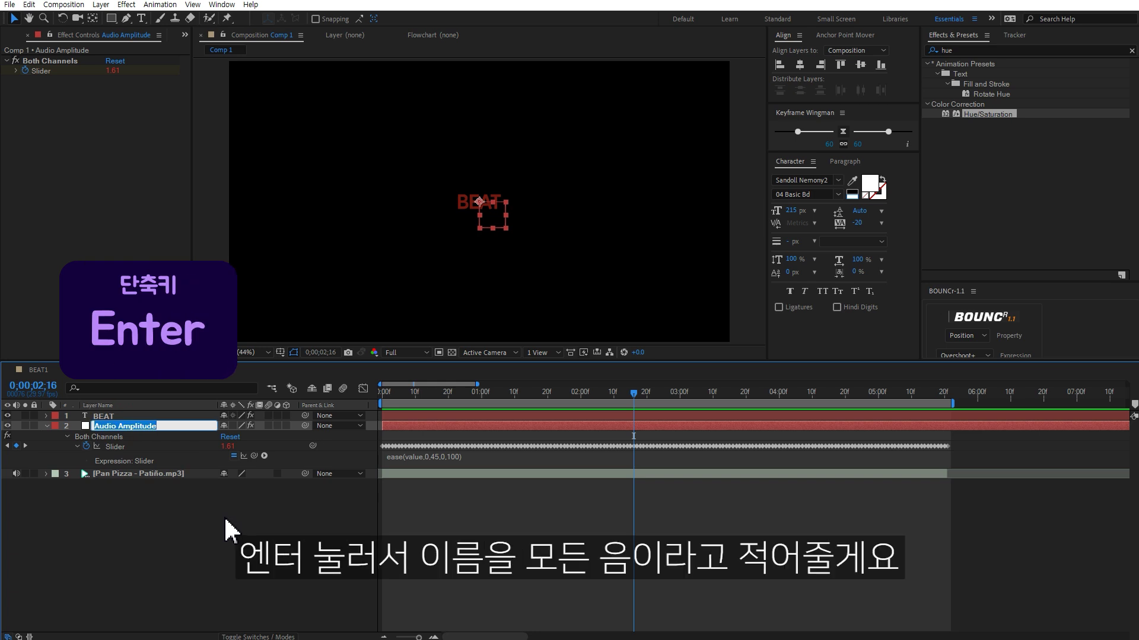
{"action": "type", "text": "a"}
{"action": "key", "text": "BackSpace"}
{"action": "type", "text": "ㅁ든으ㅁ"}
{"action": "key", "text": "Return"}
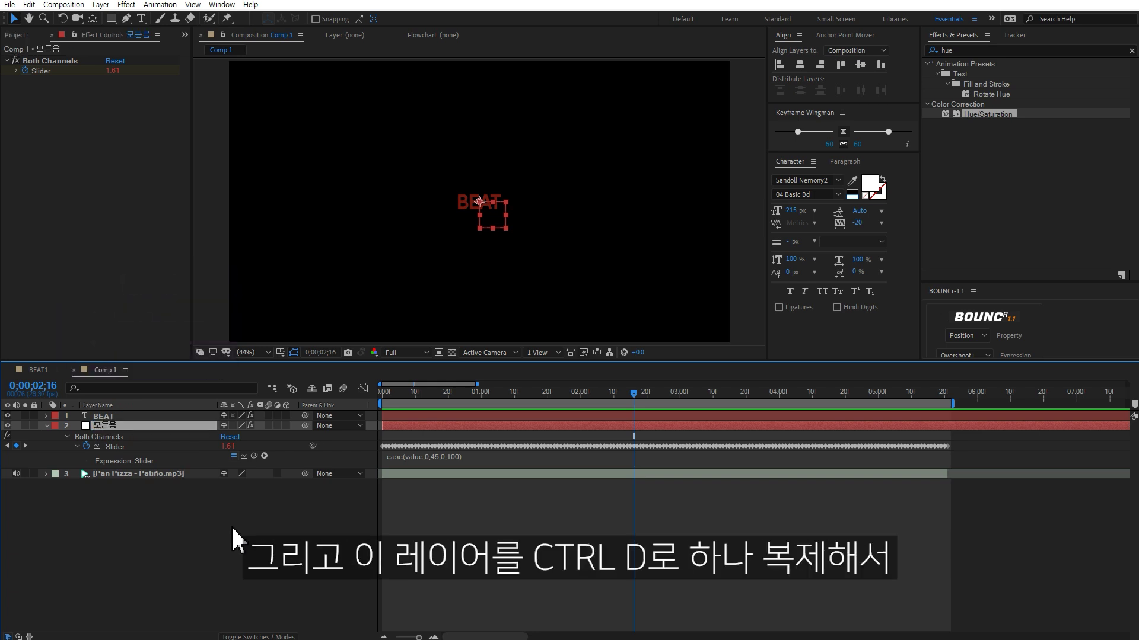
- Duplicate the 모든음 layer and reveal the copy's Slider expression
{"action": "key", "text": "ctrl+d"}
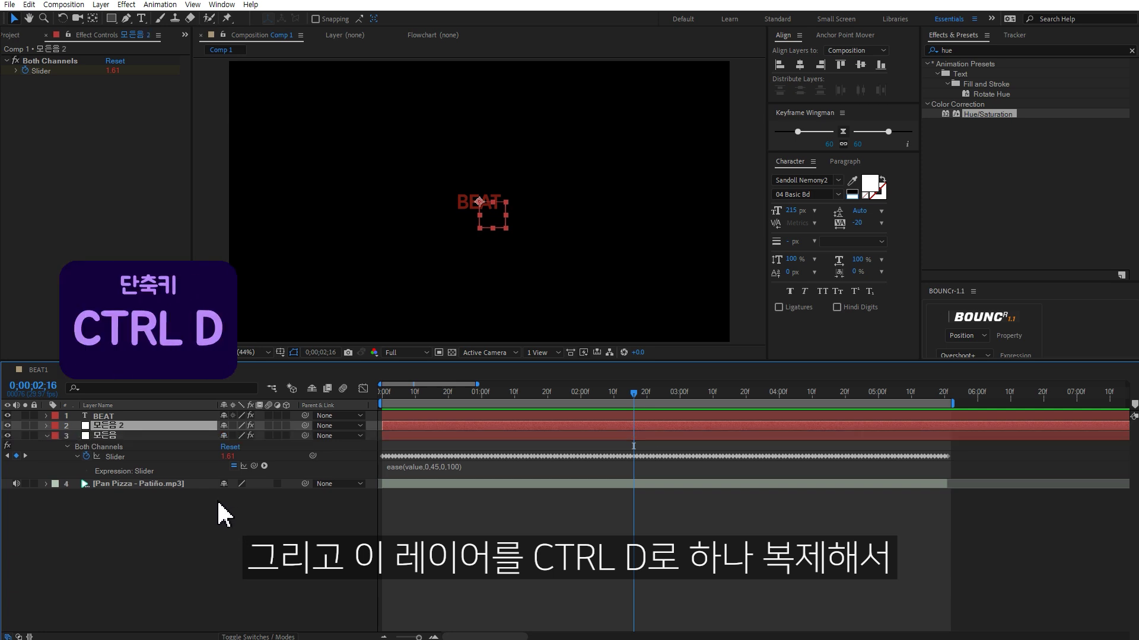
{"action": "key", "text": "u"}
{"action": "key", "text": "u"}
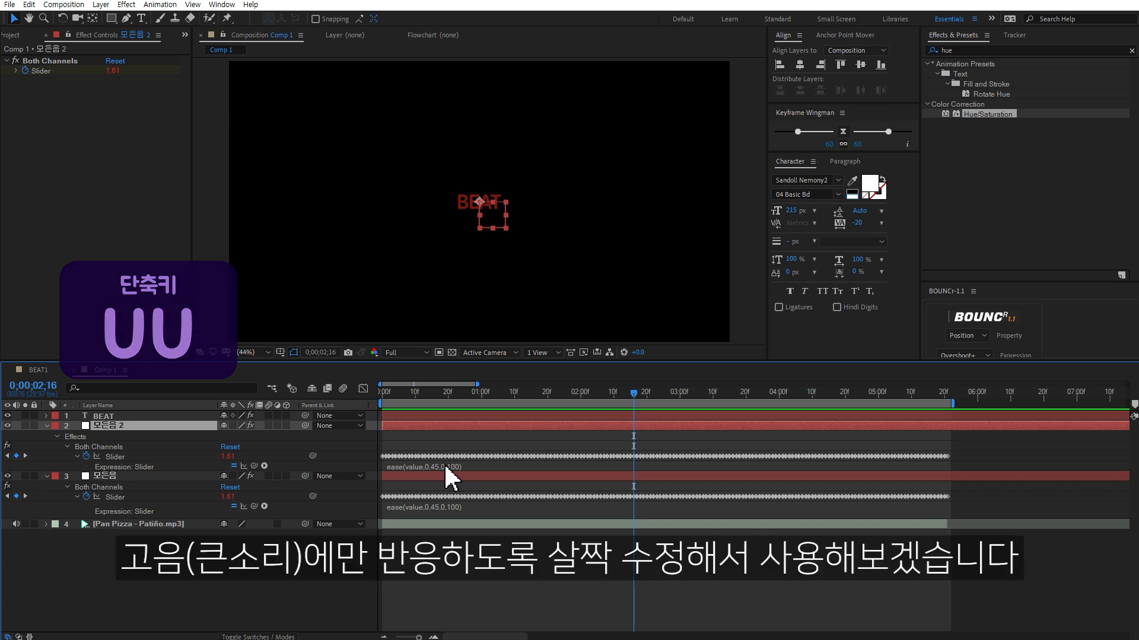
- Inspect the value graph of the 모든음 2 layer's Slider and change its expression to ease(value,30,45,0,100)
{"action": "left_click", "coordinate": [439, 468]}
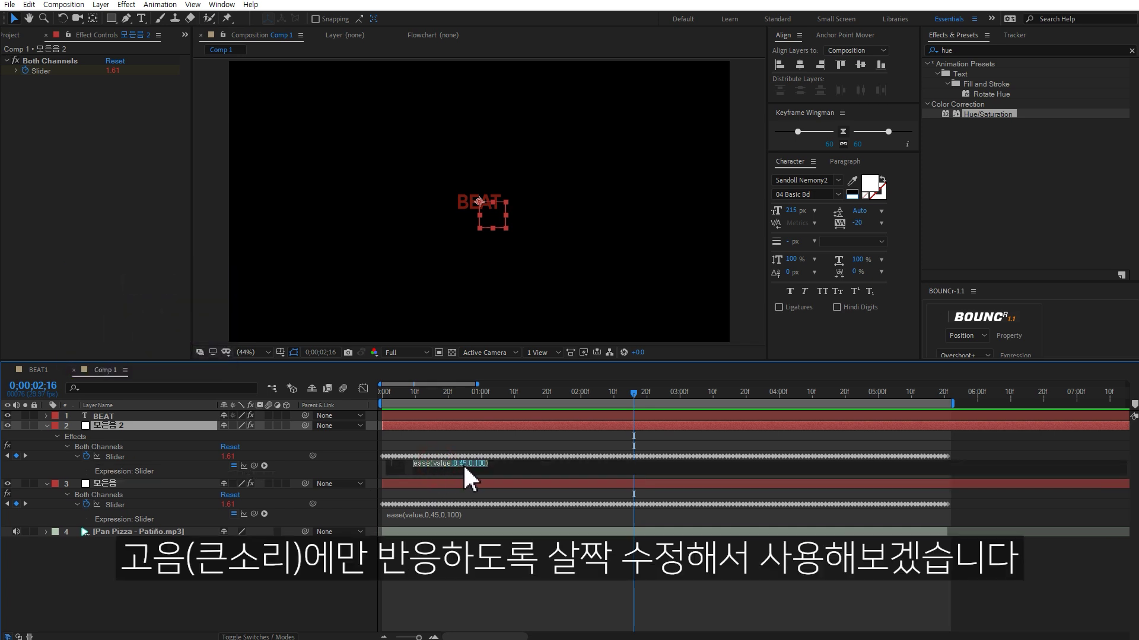
{"action": "left_click", "coordinate": [119, 456]}
{"action": "left_click", "coordinate": [363, 389]}
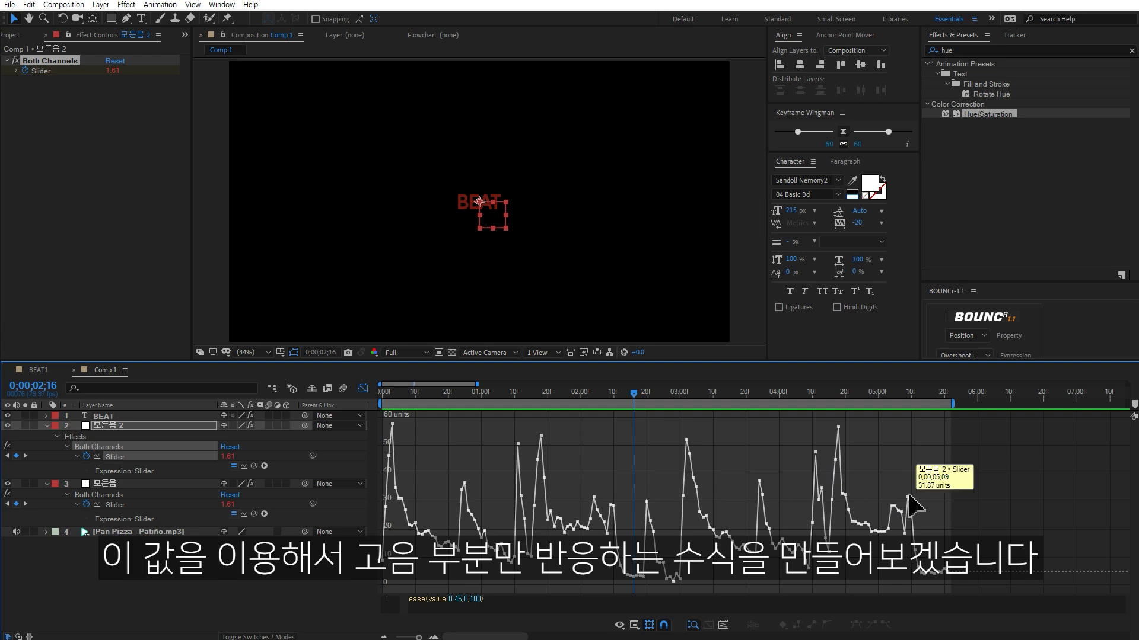
{"action": "left_click", "coordinate": [361, 389]}
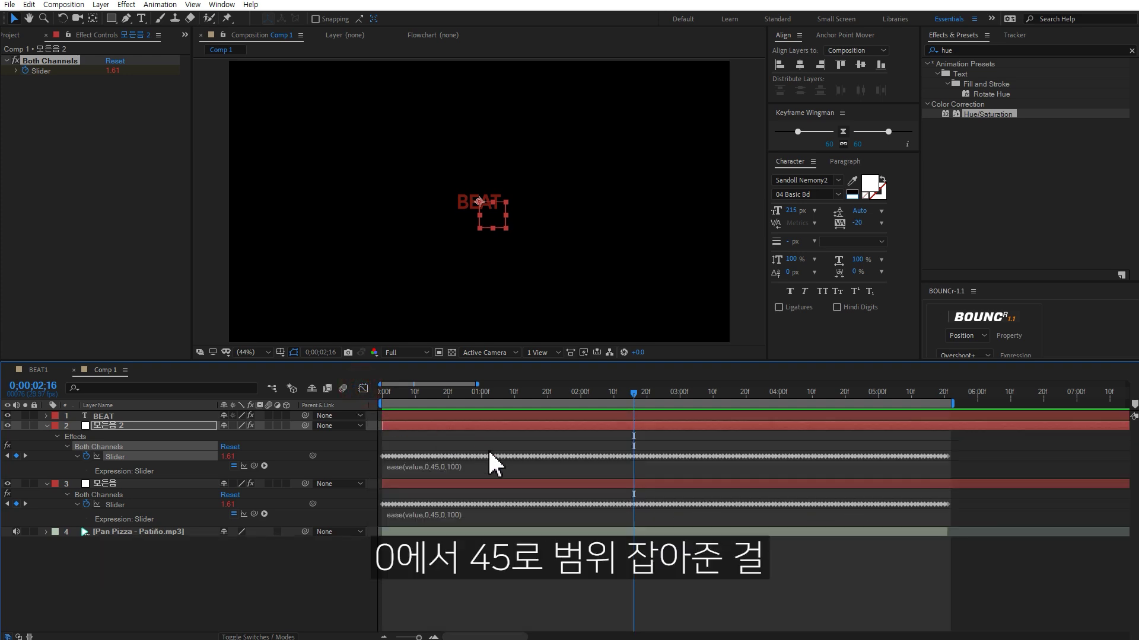
{"action": "left_click", "coordinate": [474, 464]}
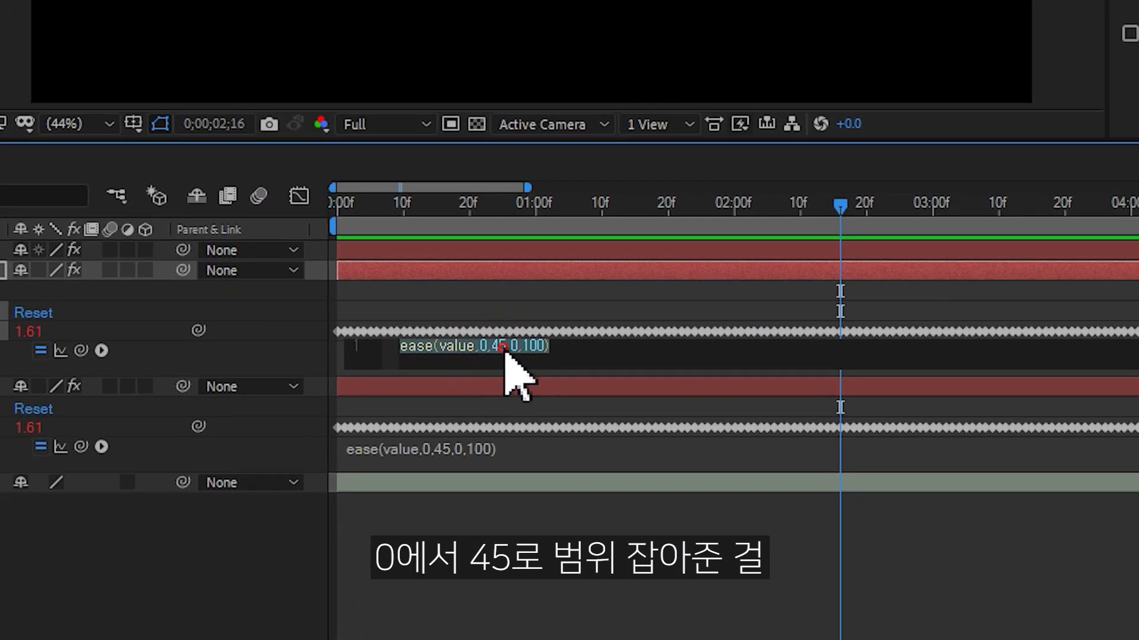
{"action": "left_click", "coordinate": [481, 347]}
{"action": "type", "text": "3"}
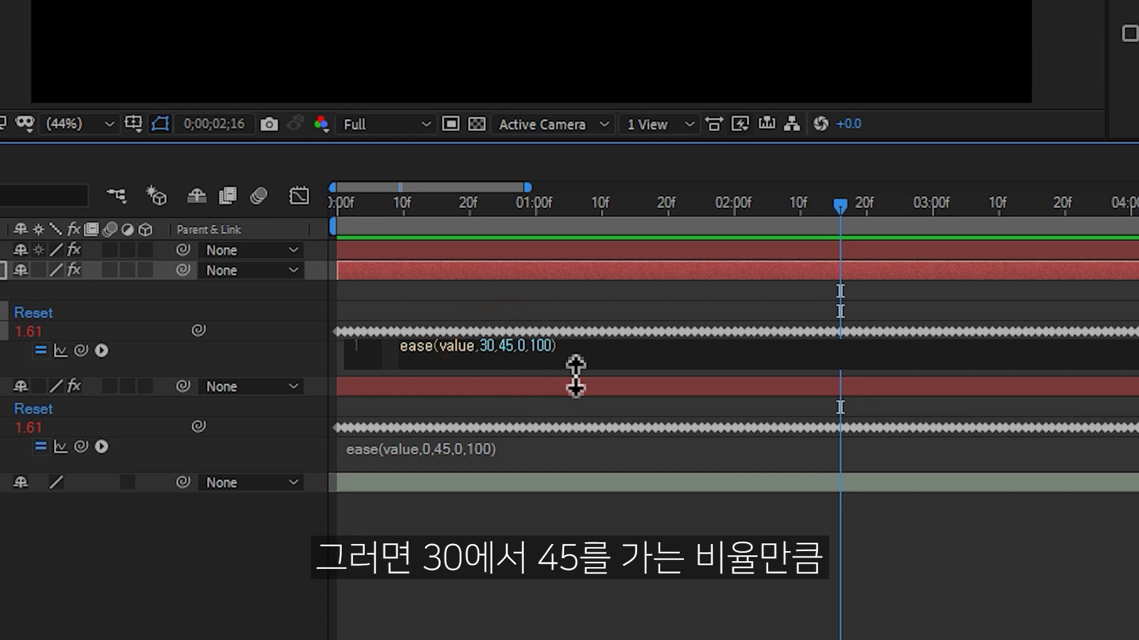
{"action": "left_click", "coordinate": [442, 383]}
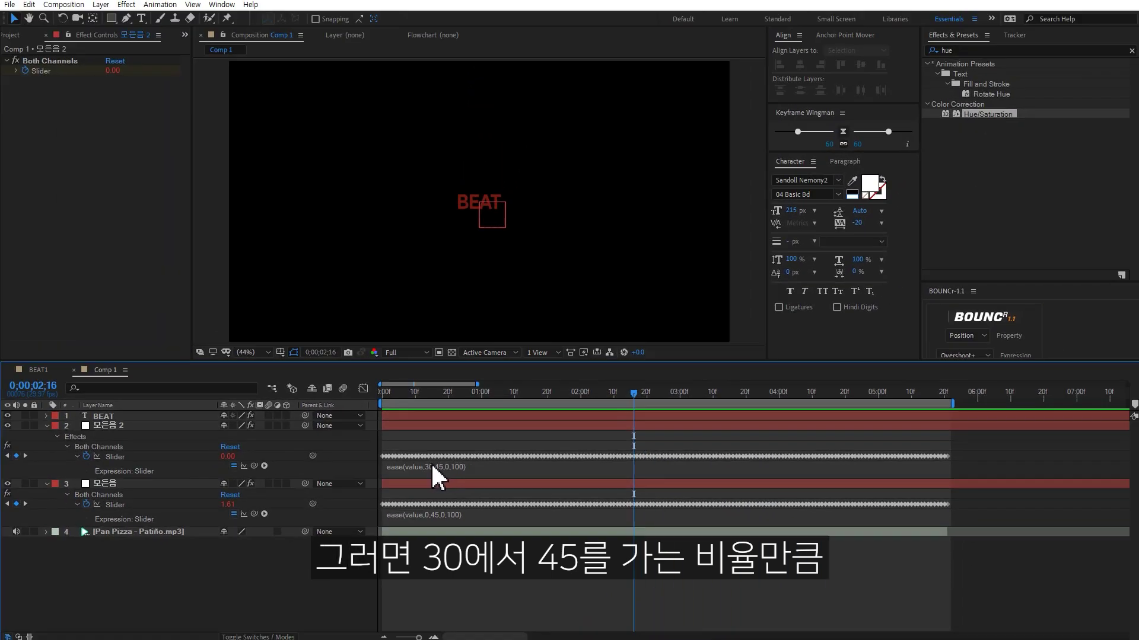
{"action": "left_click", "coordinate": [455, 391]}
{"action": "left_click_drag", "start_coordinate": [455, 394], "coordinate": [490, 395]}
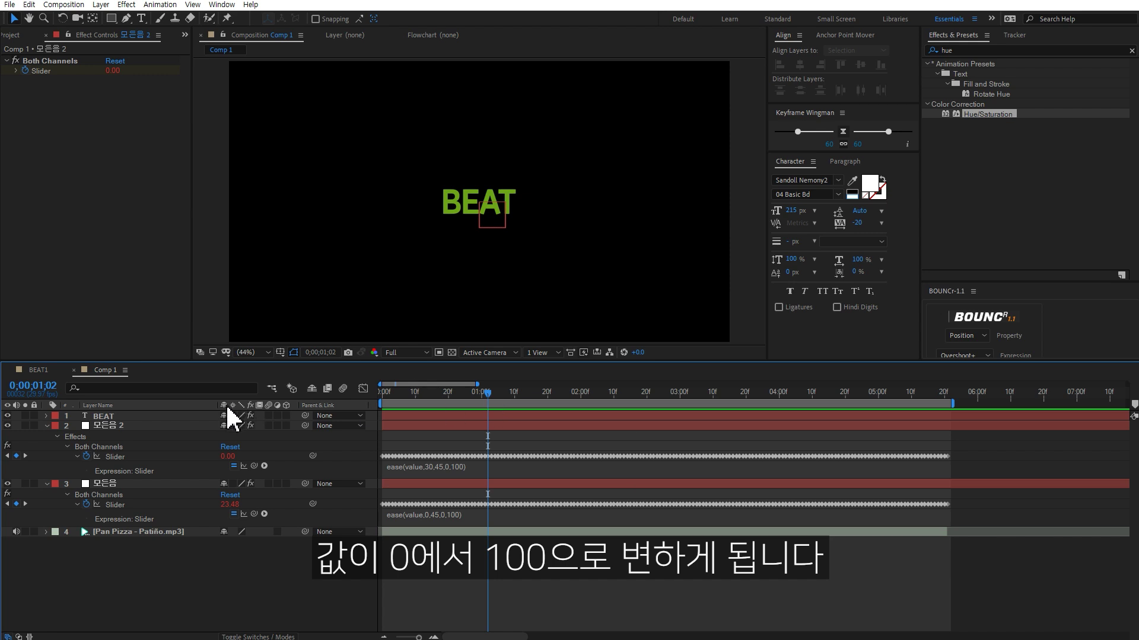
- Duplicate the BEAT text layer and delete the Fill and Hue/Saturation effects from the copy
{"action": "left_click", "coordinate": [195, 416]}
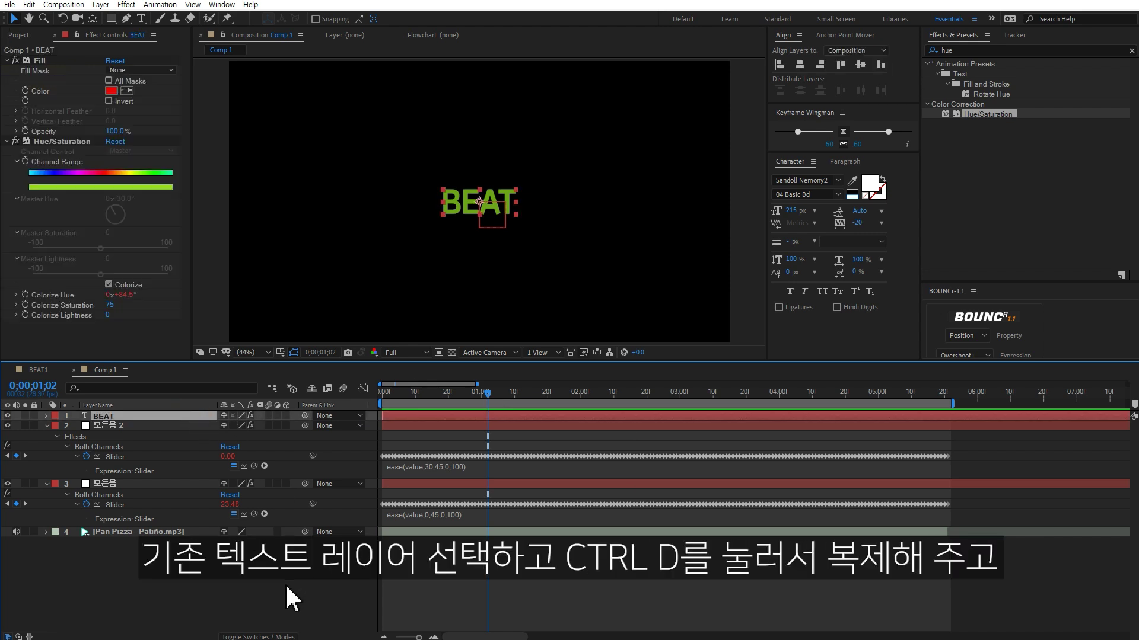
{"action": "key", "text": "ctrl+d"}
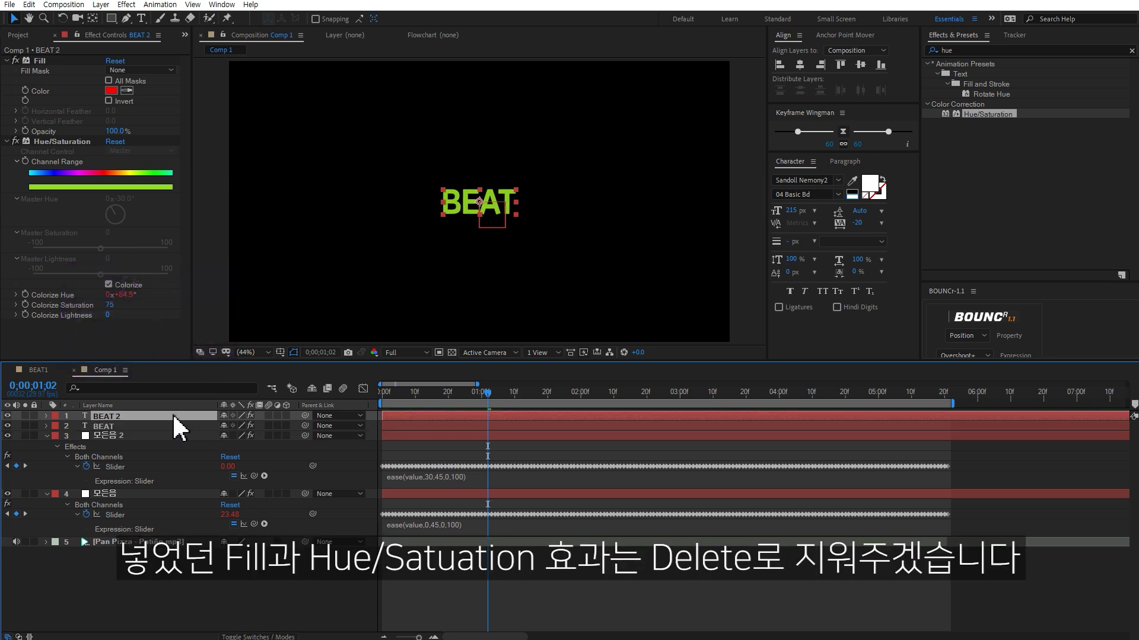
{"action": "left_click", "coordinate": [41, 61]}
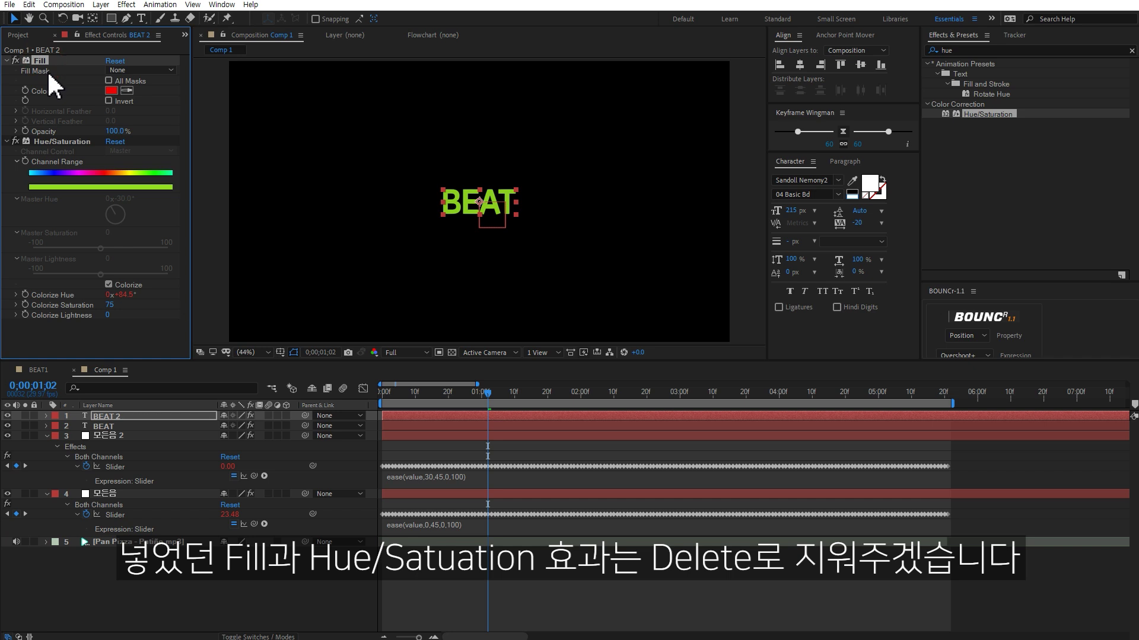
{"action": "key", "text": "Delete"}
{"action": "left_click", "coordinate": [41, 61]}
{"action": "key", "text": "Delete"}
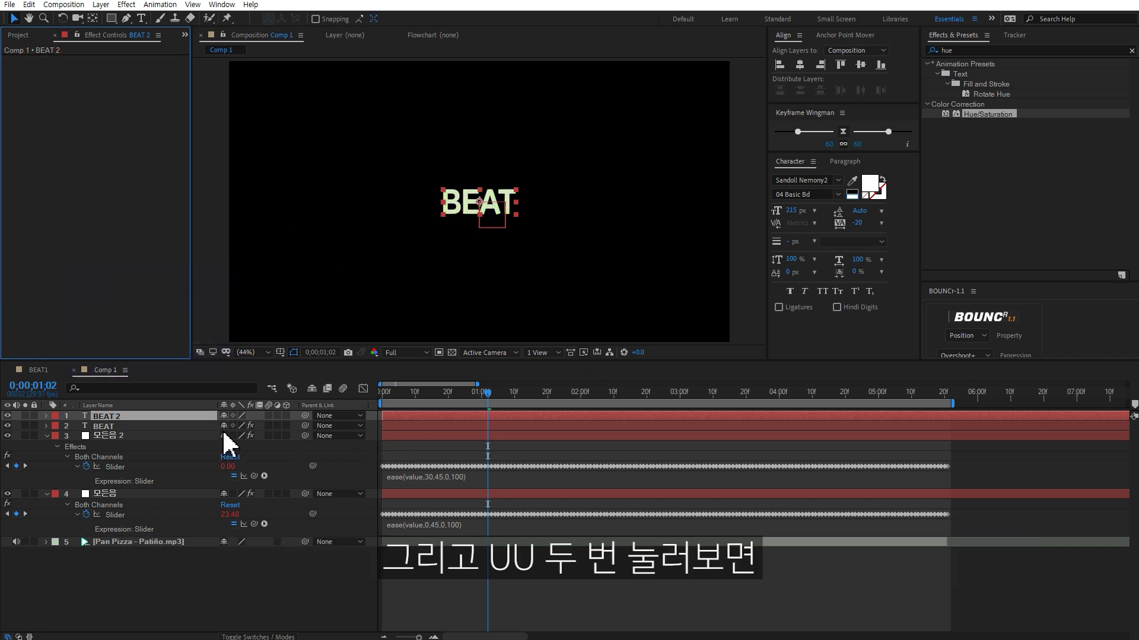
- Reveal the BEAT 2 layer's expressions, delete its Scale expression and enlarge the scale to 298% so the text fills the frame
{"action": "key", "text": "u"}
{"action": "key", "text": "u"}
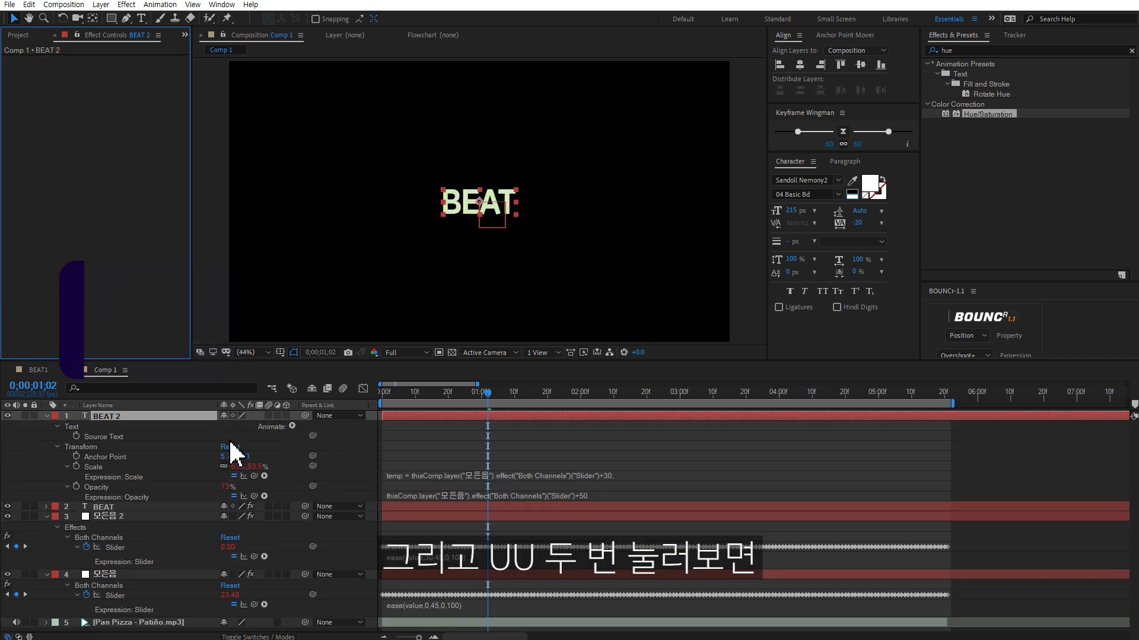
{"action": "left_click", "coordinate": [438, 497]}
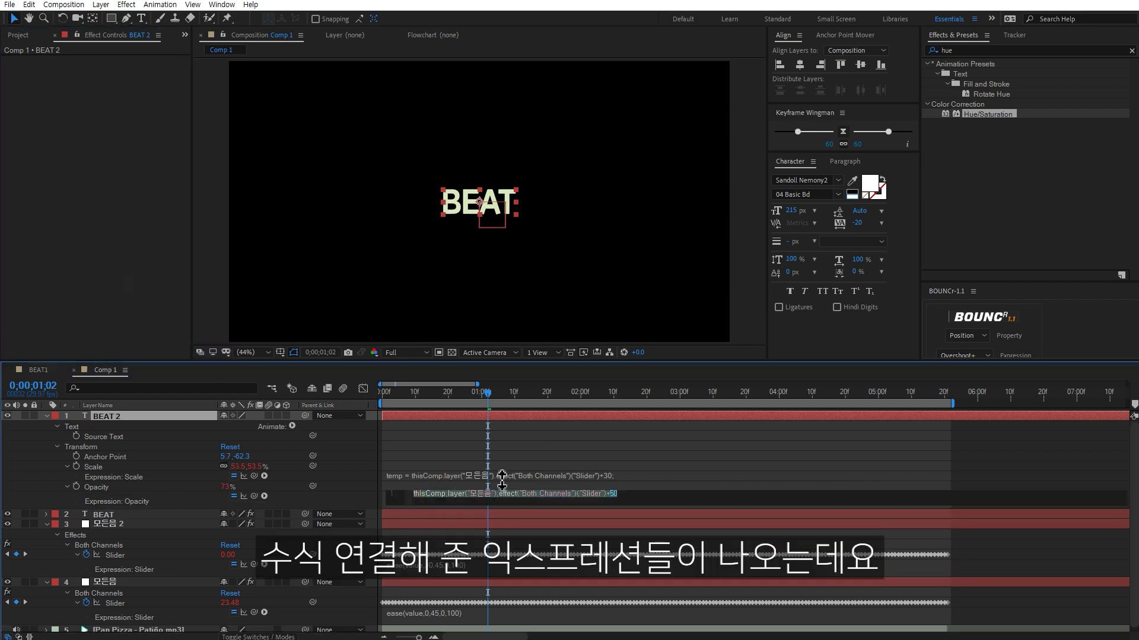
{"action": "left_click", "coordinate": [565, 476]}
{"action": "key", "text": "Delete"}
{"action": "left_click", "coordinate": [564, 458]}
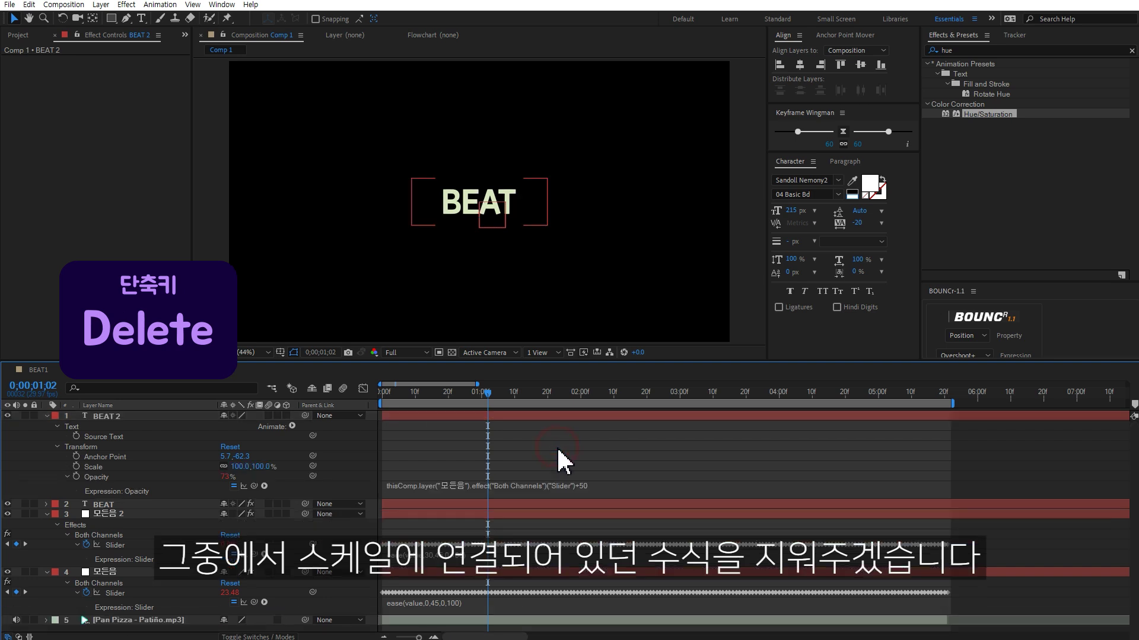
{"action": "left_click", "coordinate": [181, 413]}
{"action": "left_click_drag", "start_coordinate": [244, 467], "coordinate": [373, 460]}
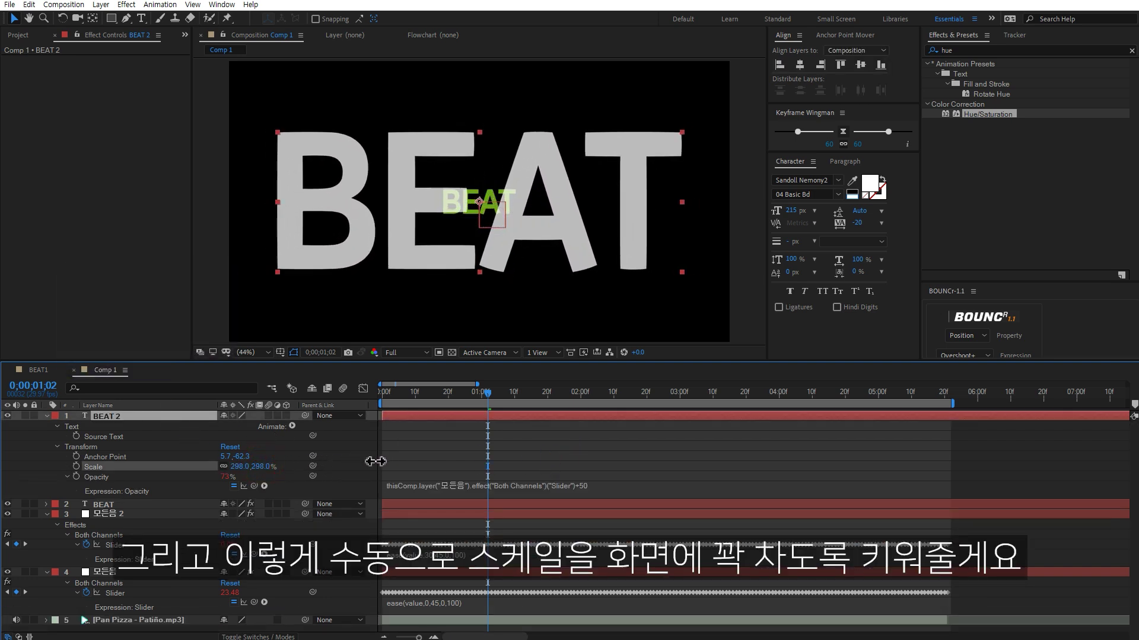
- Replace the BEAT 2 layer's Opacity expression with a link to the 모든음 2 layer's Both Channels Slider
{"action": "left_click", "coordinate": [542, 485]}
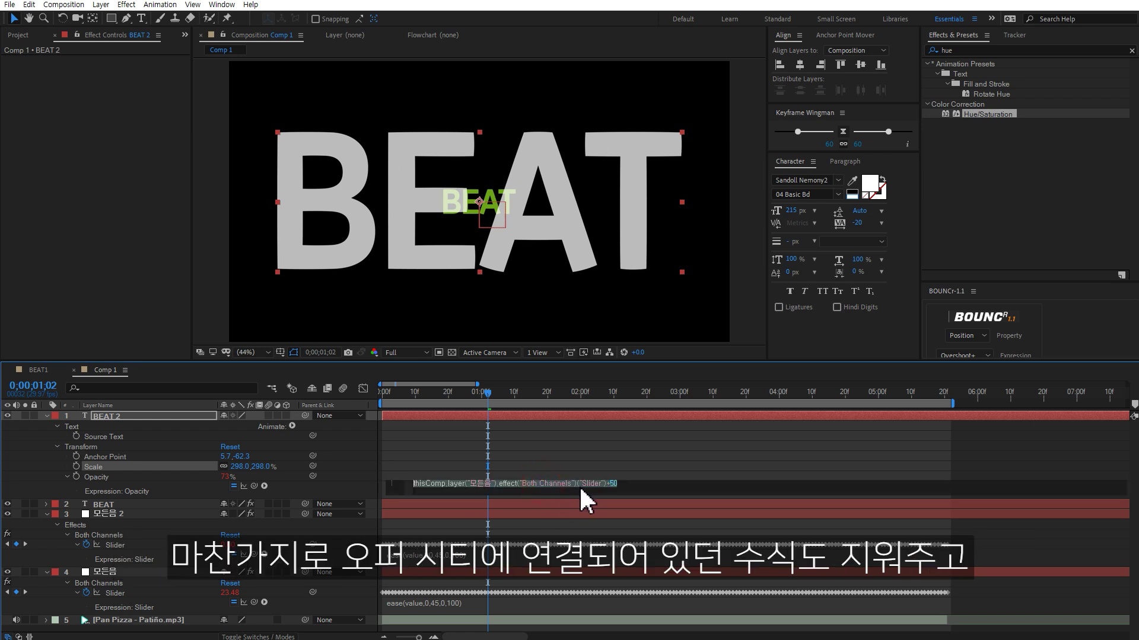
{"action": "key", "text": "Delete"}
{"action": "left_click", "coordinate": [460, 465]}
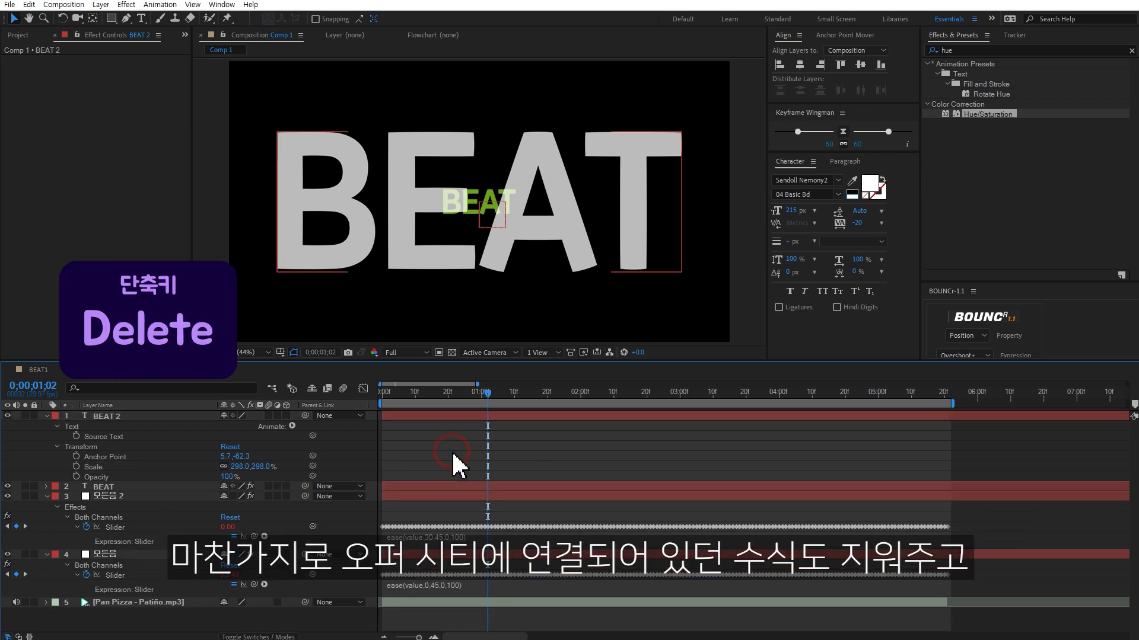
{"action": "left_click", "coordinate": [78, 475], "text": "alt"}
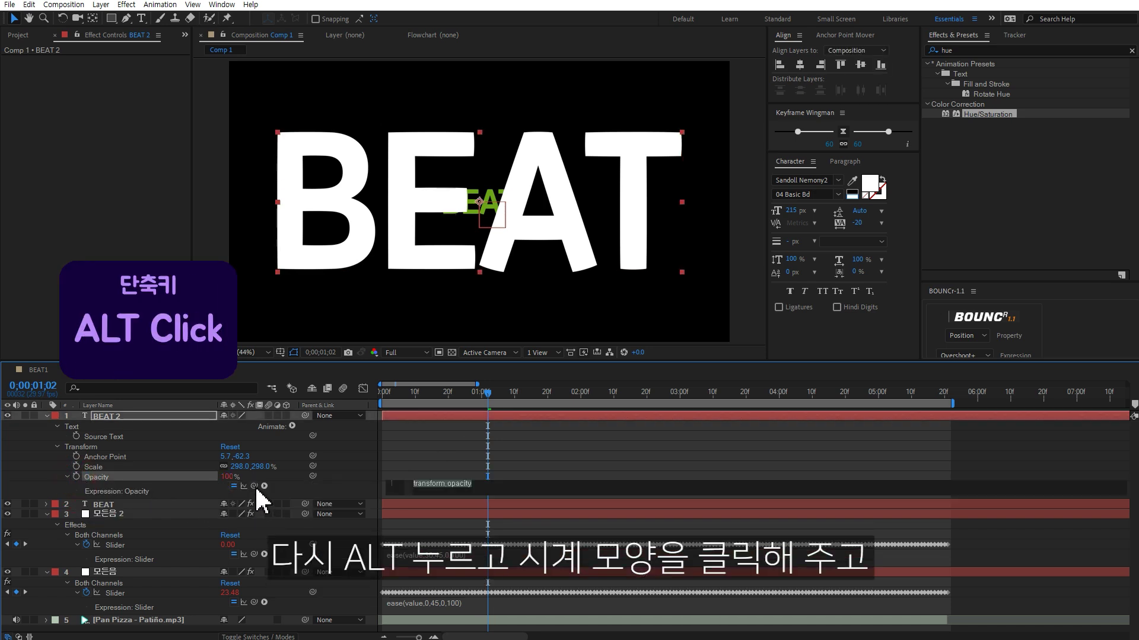
{"action": "left_click_drag", "start_coordinate": [253, 485], "coordinate": [132, 547]}
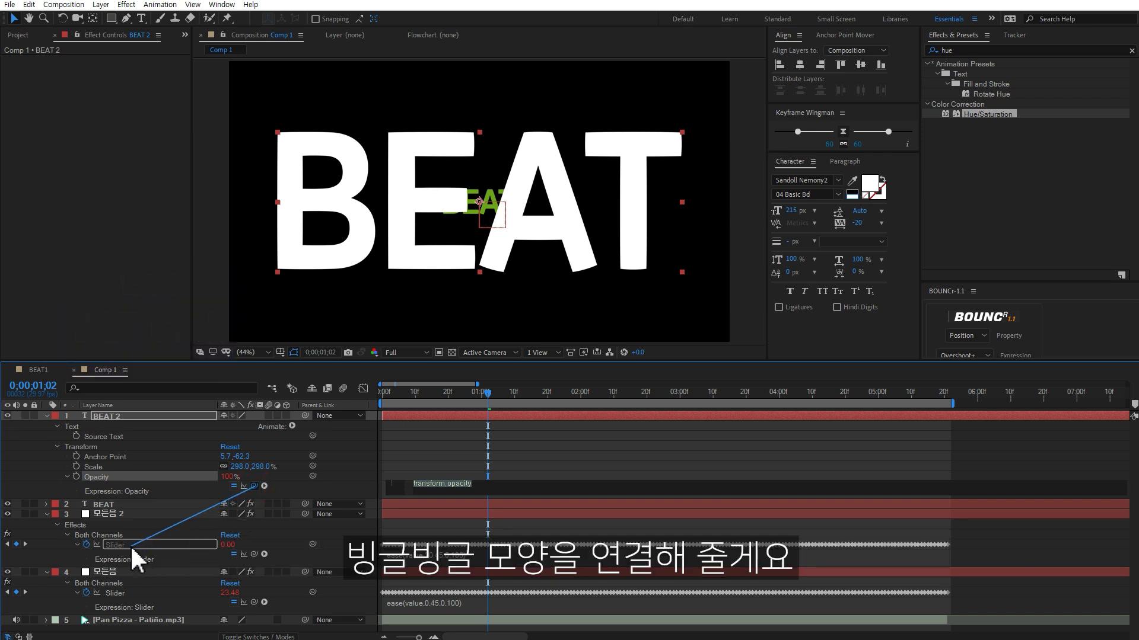
{"action": "left_click_drag", "start_coordinate": [130, 544], "coordinate": [130, 545]}
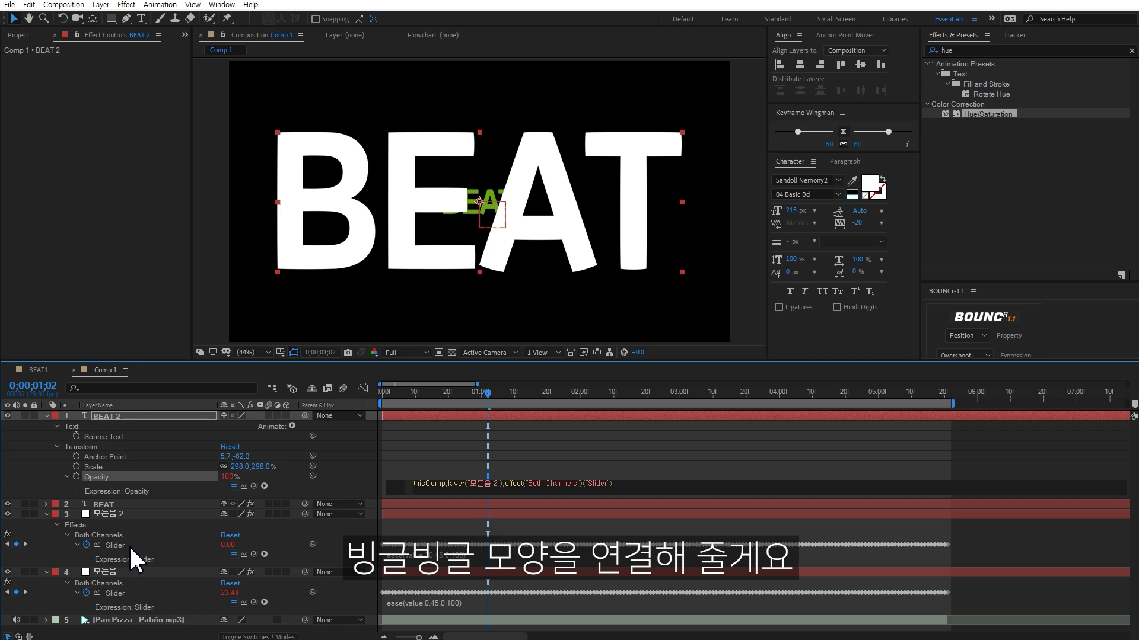
- Rename the 모든음 2 layer as 높은음
{"action": "left_click", "coordinate": [117, 515]}
{"action": "key", "text": "Return"}
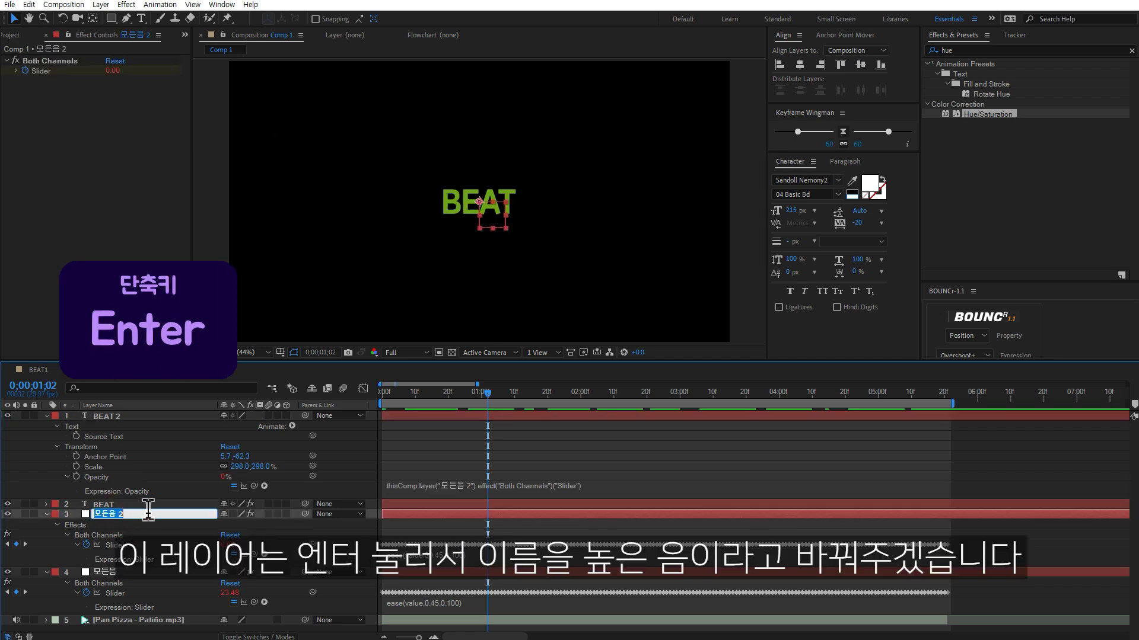
{"action": "type", "text": "sh"}
{"action": "key", "text": "BackSpace"}
{"action": "key", "text": "BackSpace"}
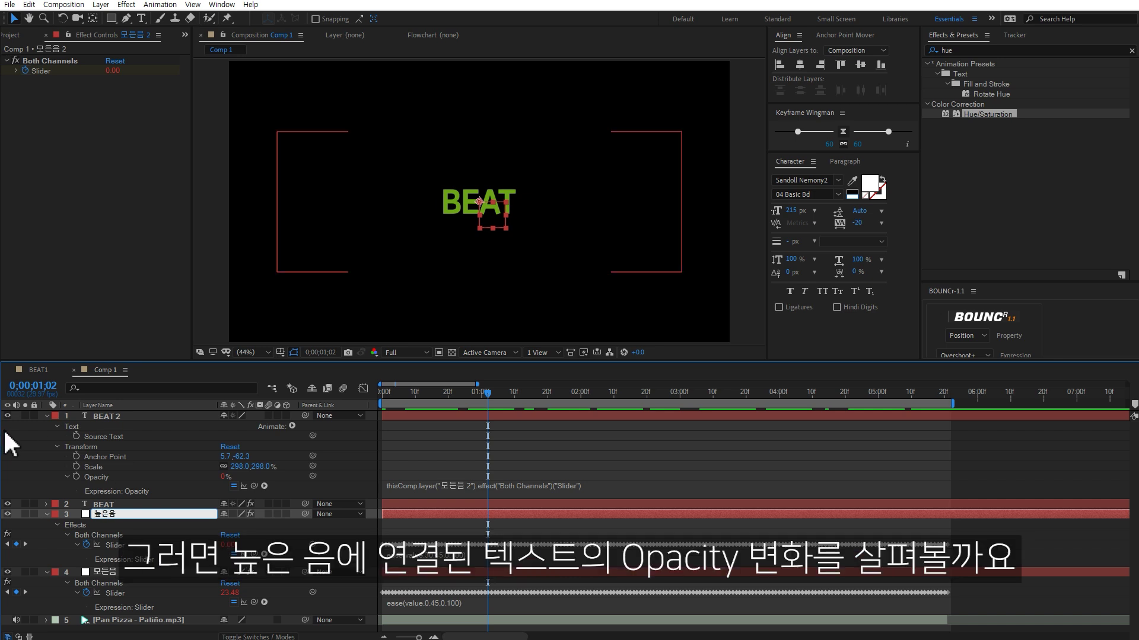
{"action": "key", "text": "Return"}
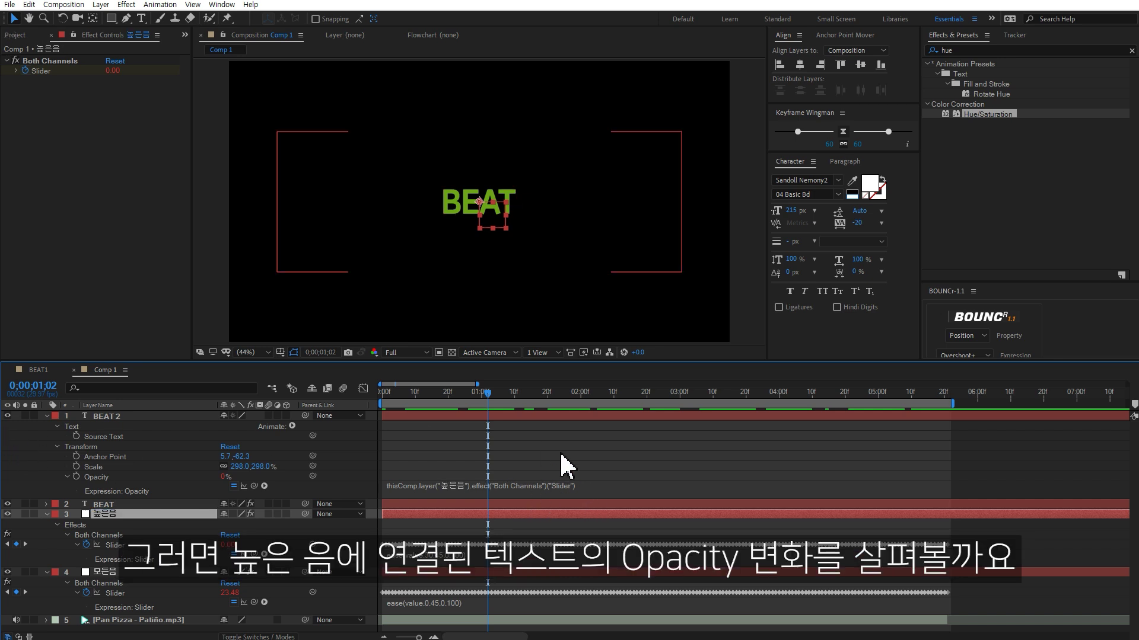
- Preview the composition to check how the large BEAT 2 text responds to the music
{"action": "left_click", "coordinate": [554, 435]}
{"action": "key", "text": "space"}
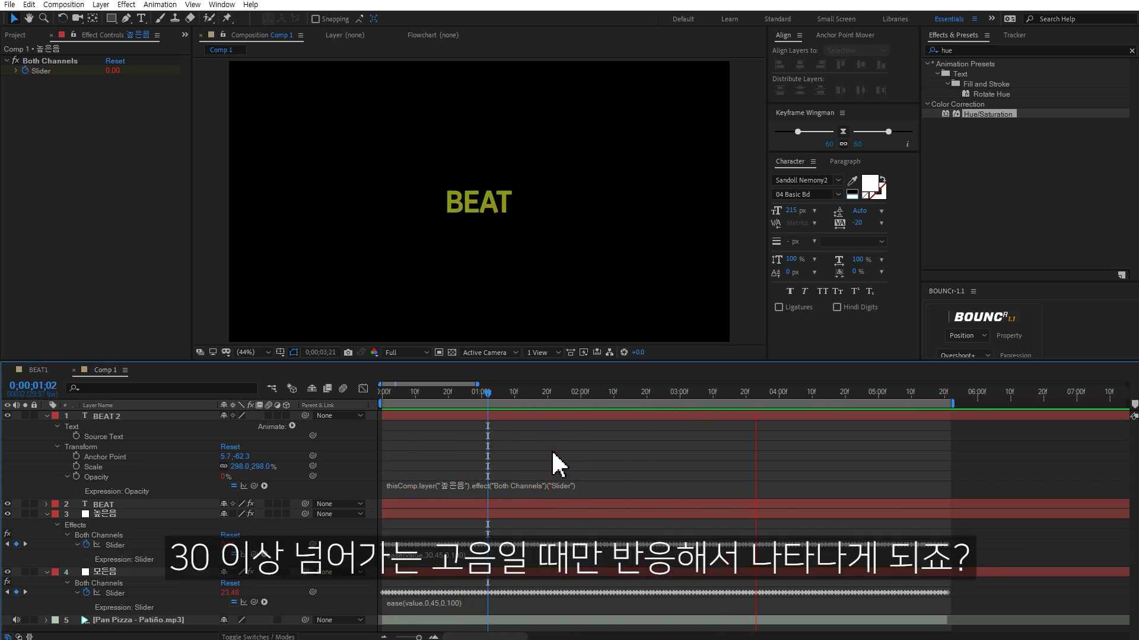
{"action": "key", "text": "space"}
- Inspect the value graph of the 높은음 layer's Slider and check the text at moments around its peaks
{"action": "left_click", "coordinate": [152, 544]}
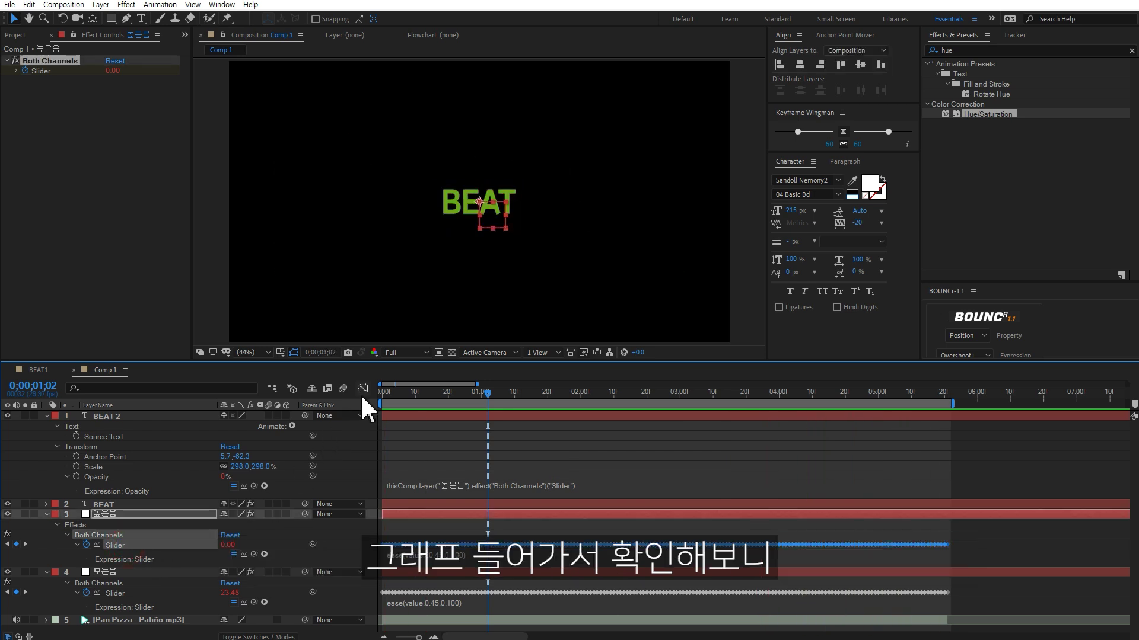
{"action": "left_click", "coordinate": [363, 388]}
{"action": "mouse_move", "coordinate": [517, 468]}
{"action": "left_click", "coordinate": [465, 394]}
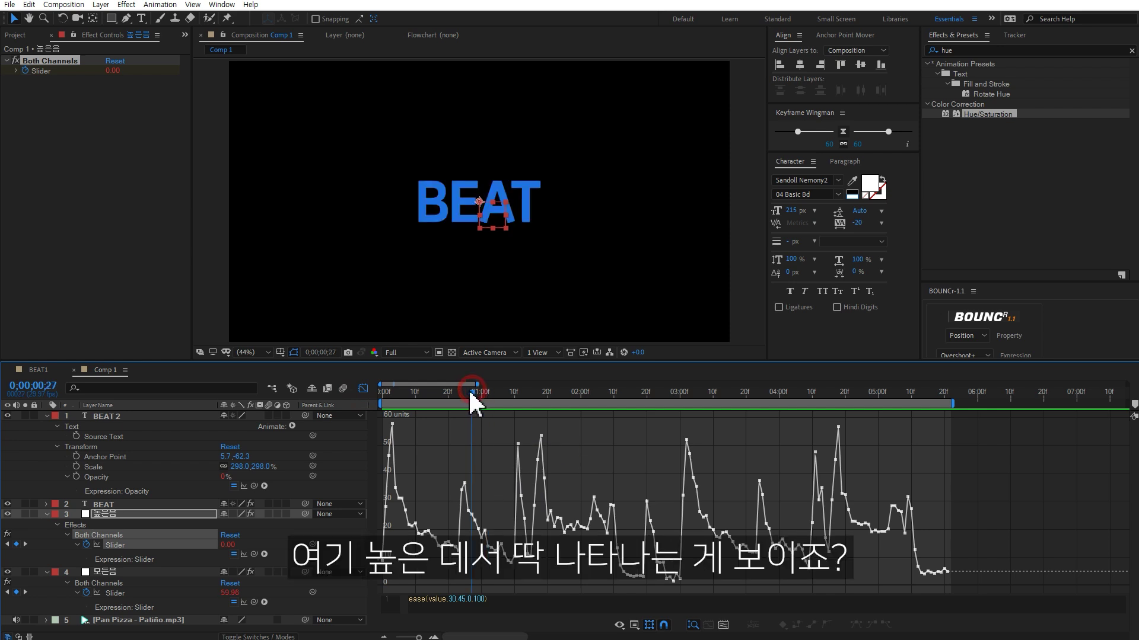
{"action": "left_click", "coordinate": [520, 394]}
{"action": "left_click", "coordinate": [519, 394]}
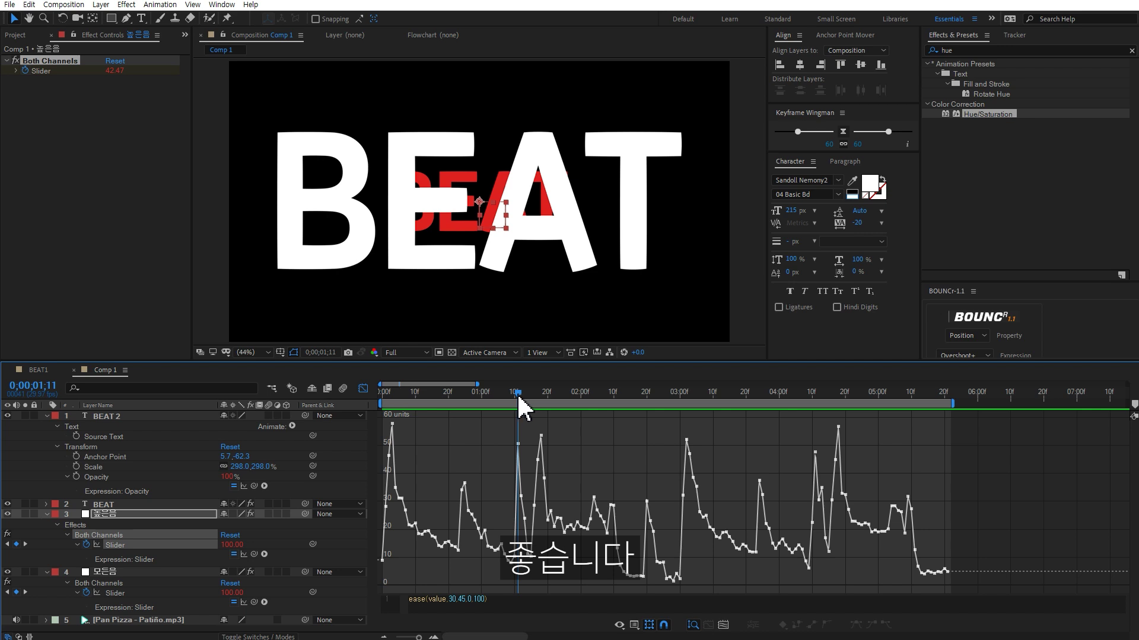
{"action": "left_click", "coordinate": [508, 395]}
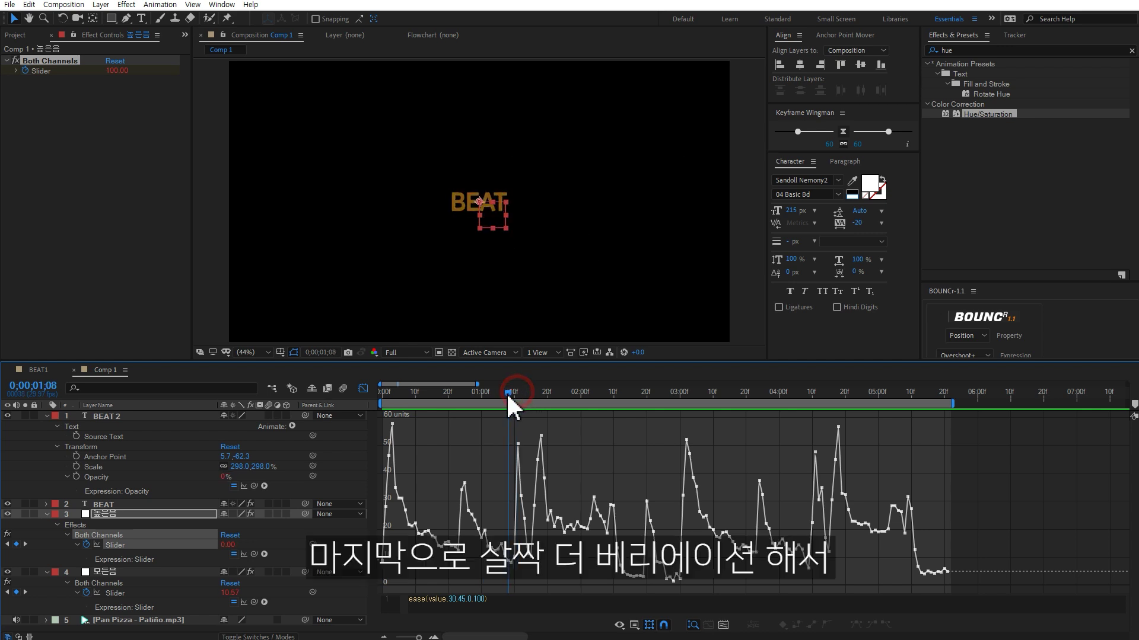
- Collapse the properties of all open layers and return from the graph to the layer bar view
{"action": "left_click", "coordinate": [45, 416]}
{"action": "left_click", "coordinate": [46, 436]}
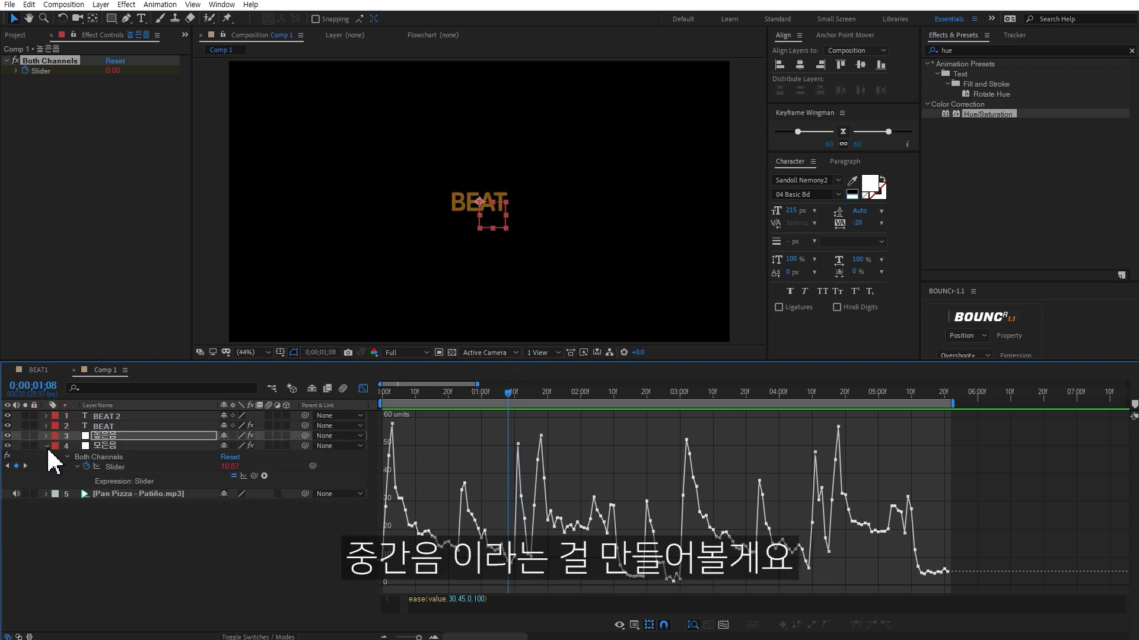
{"action": "left_click", "coordinate": [47, 446]}
{"action": "left_click", "coordinate": [173, 544]}
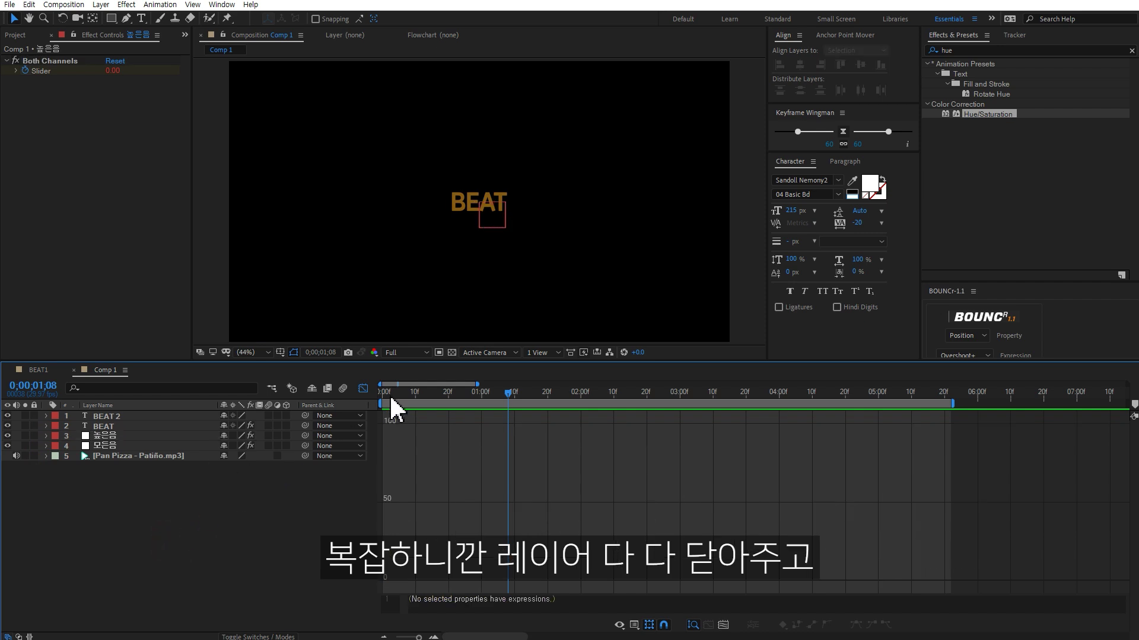
{"action": "left_click", "coordinate": [368, 389]}
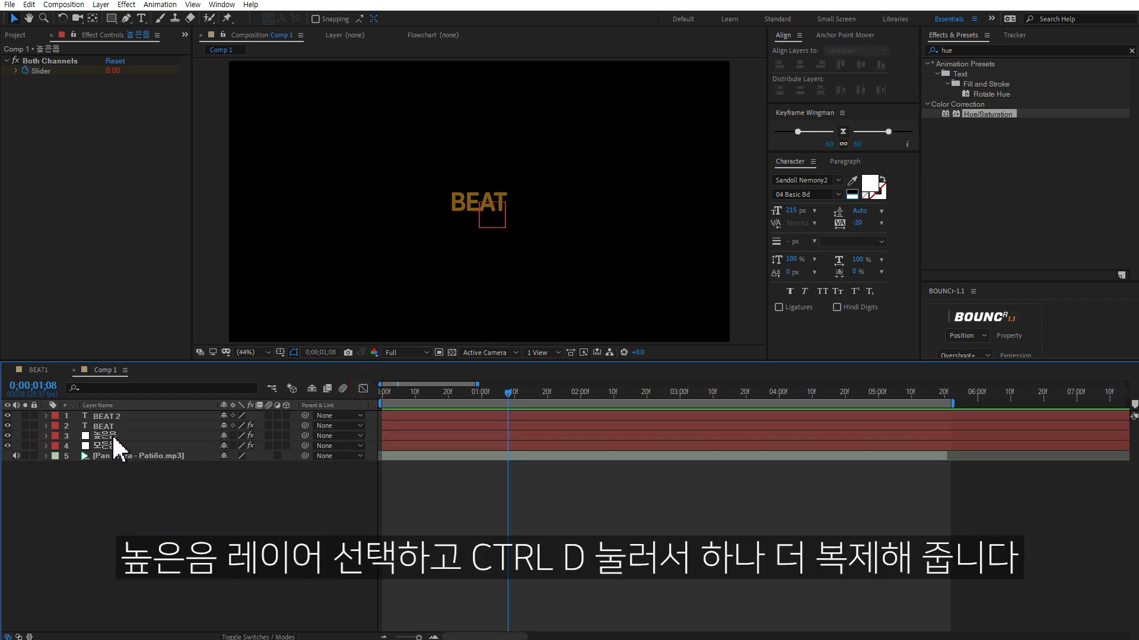
- Duplicate the 높은음 layer and rename the copy as 중간음
{"action": "left_click", "coordinate": [107, 436]}
{"action": "key", "text": "ctrl+d"}
{"action": "key", "text": "Return"}
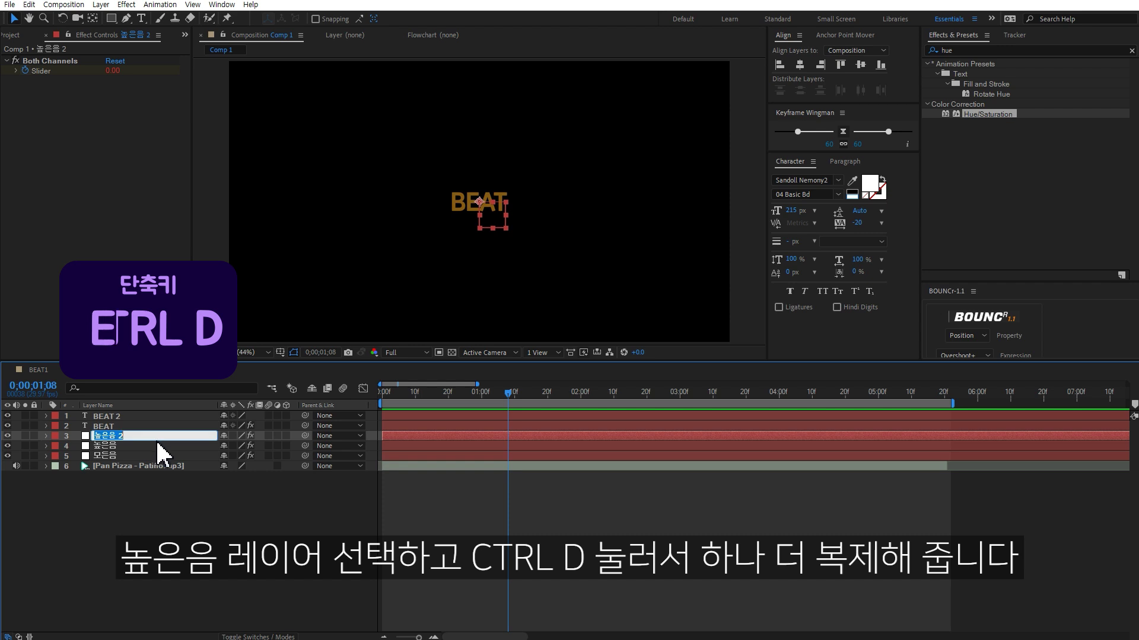
{"action": "key", "text": "Return"}
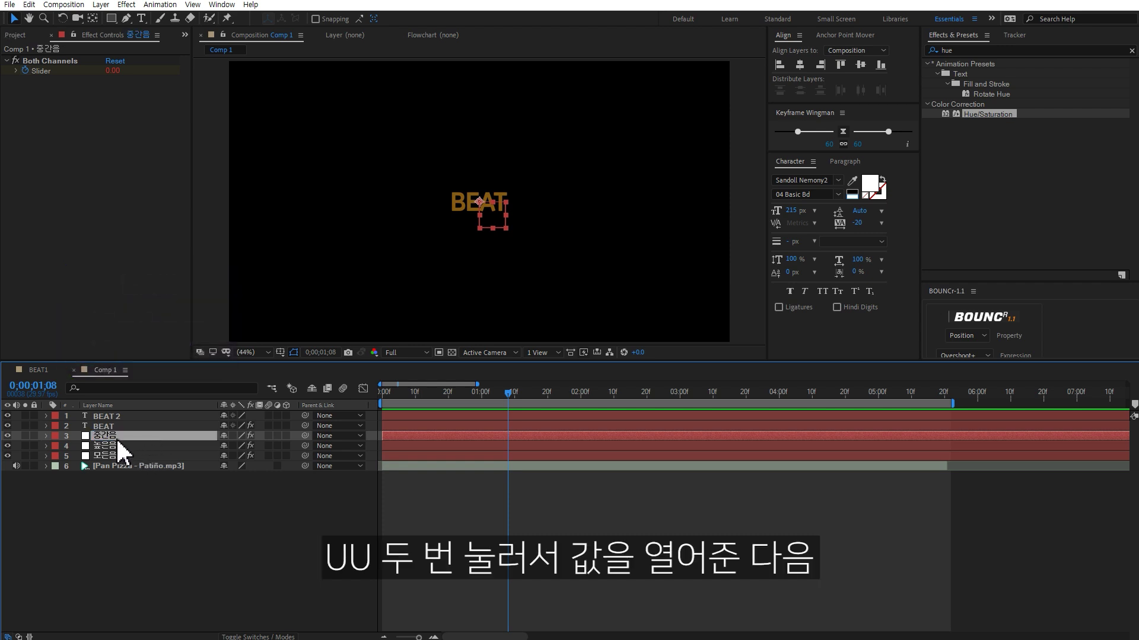
- Reveal the 중간음 layer's Slider expression and change it to ease(value,0,30,0,100)
{"action": "key", "text": "u"}
{"action": "key", "text": "u"}
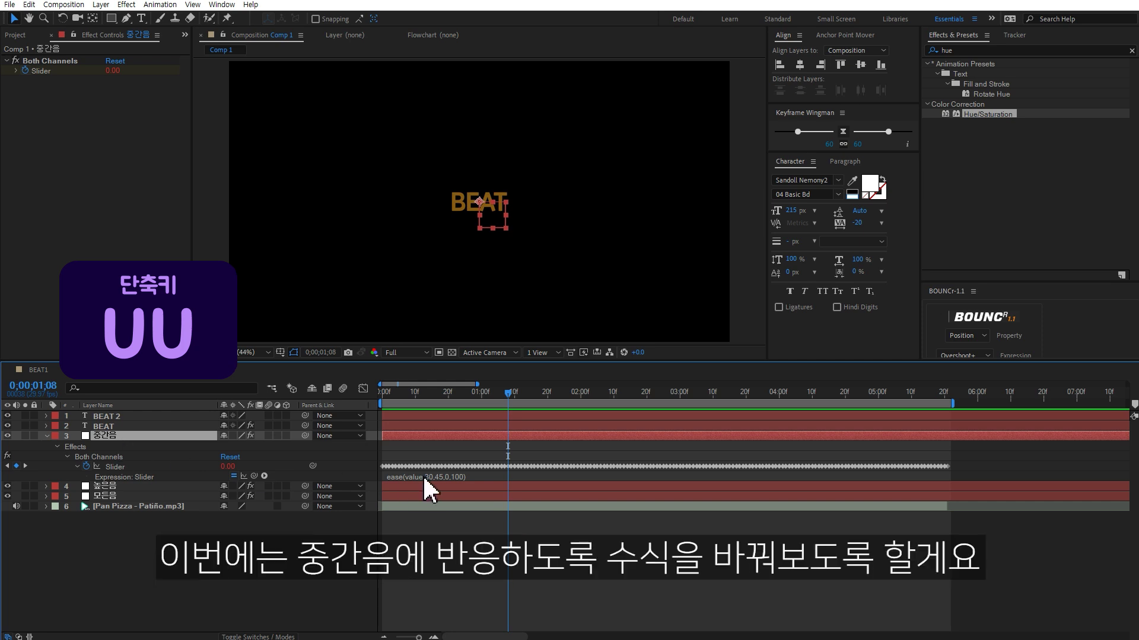
{"action": "left_click", "coordinate": [424, 478]}
{"action": "left_click", "coordinate": [474, 481]}
{"action": "key", "text": "BackSpace"}
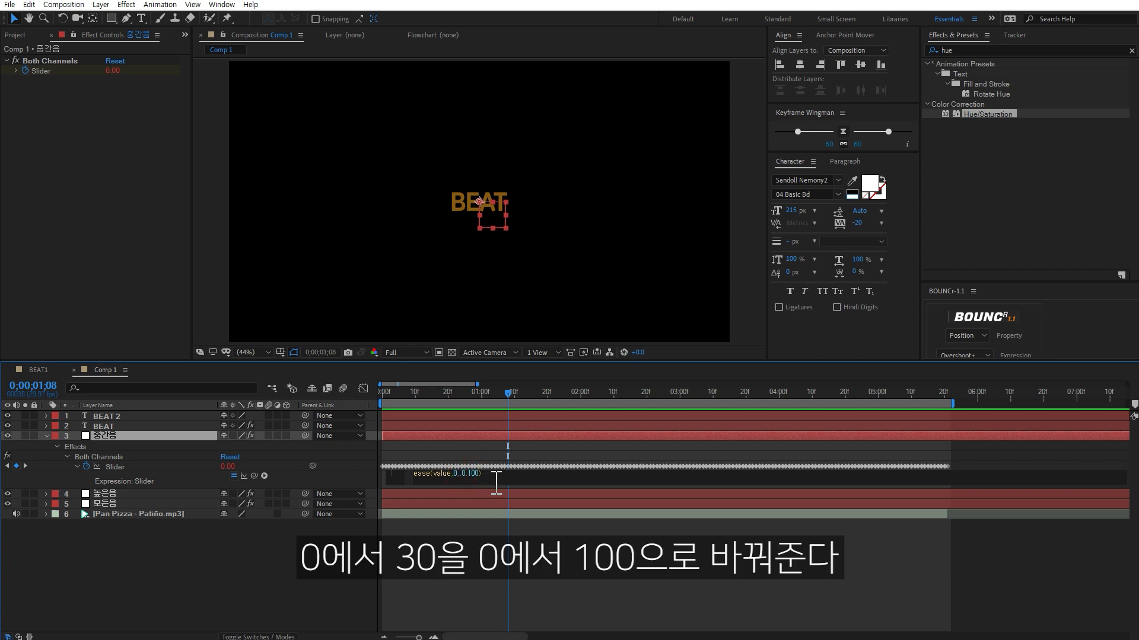
{"action": "left_click", "coordinate": [503, 560]}
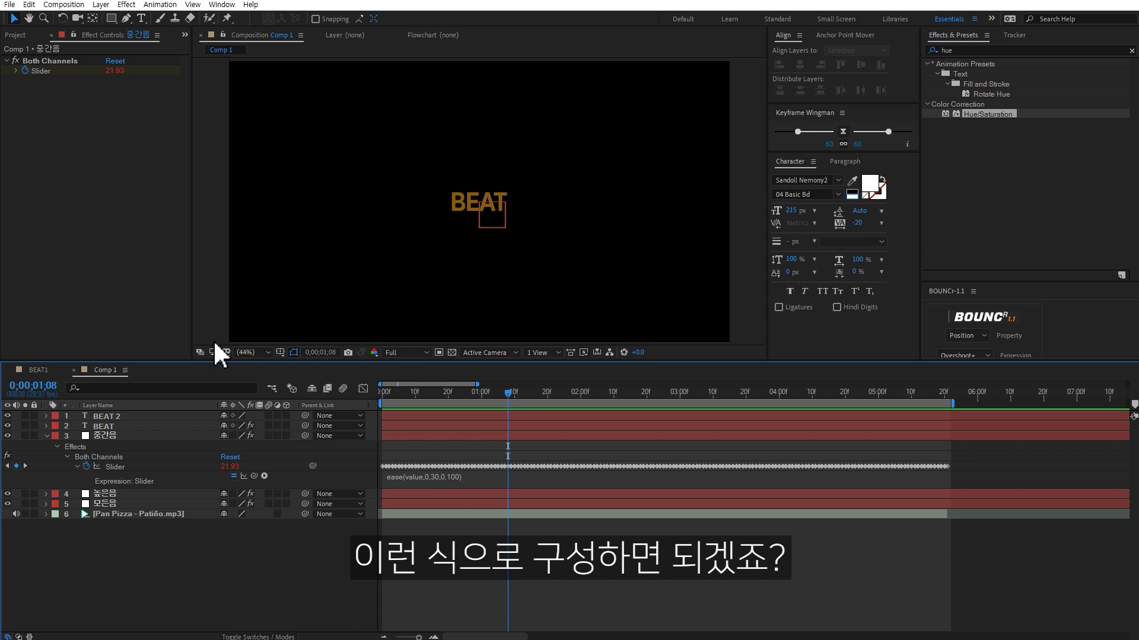
- Show the safe-area guides and draw a circle from the composition's centre around the BEAT text, with an 8 px white stroke
{"action": "left_click_drag", "start_coordinate": [111, 18], "coordinate": [159, 46]}
{"action": "key", "text": "apostrophe"}
{"action": "left_click_drag", "start_coordinate": [479, 201], "coordinate": [599, 264]}
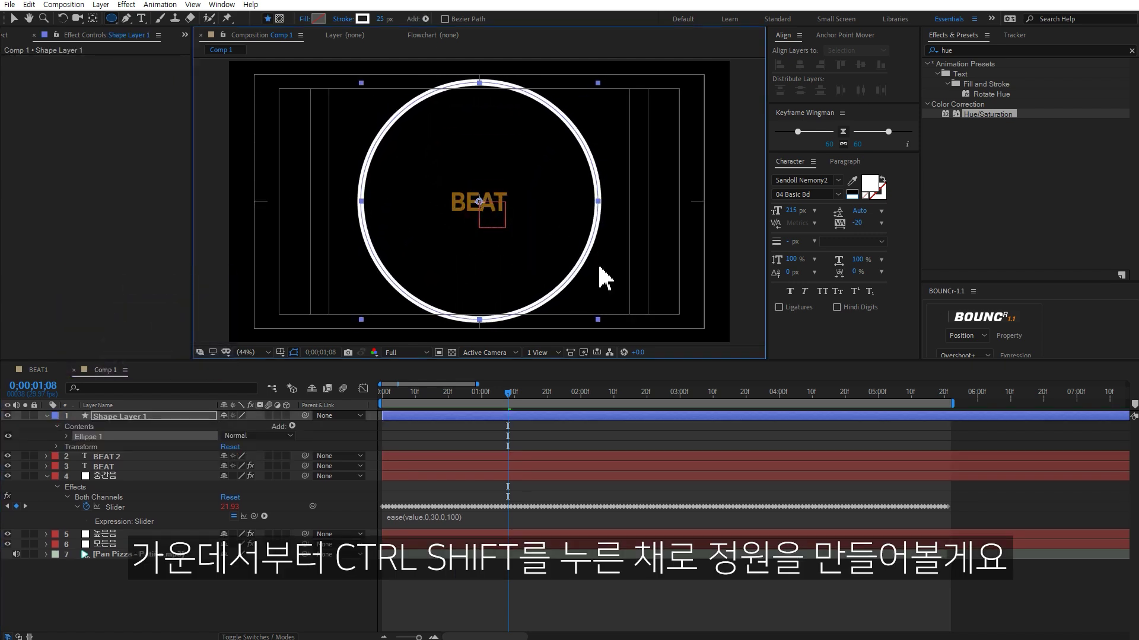
{"action": "left_click_drag", "start_coordinate": [378, 19], "coordinate": [371, 20]}
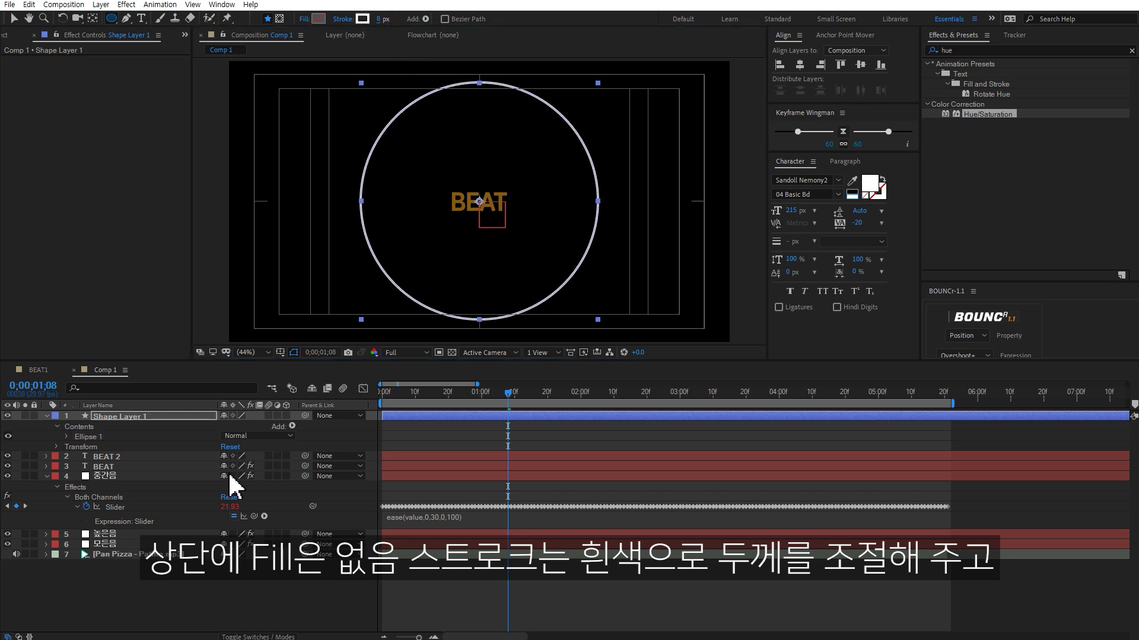
- Link the circle shape layer's Scale to the 중간음 layer's Slider with an expression and preview the result
{"action": "left_click", "coordinate": [166, 415]}
{"action": "key", "text": "s"}
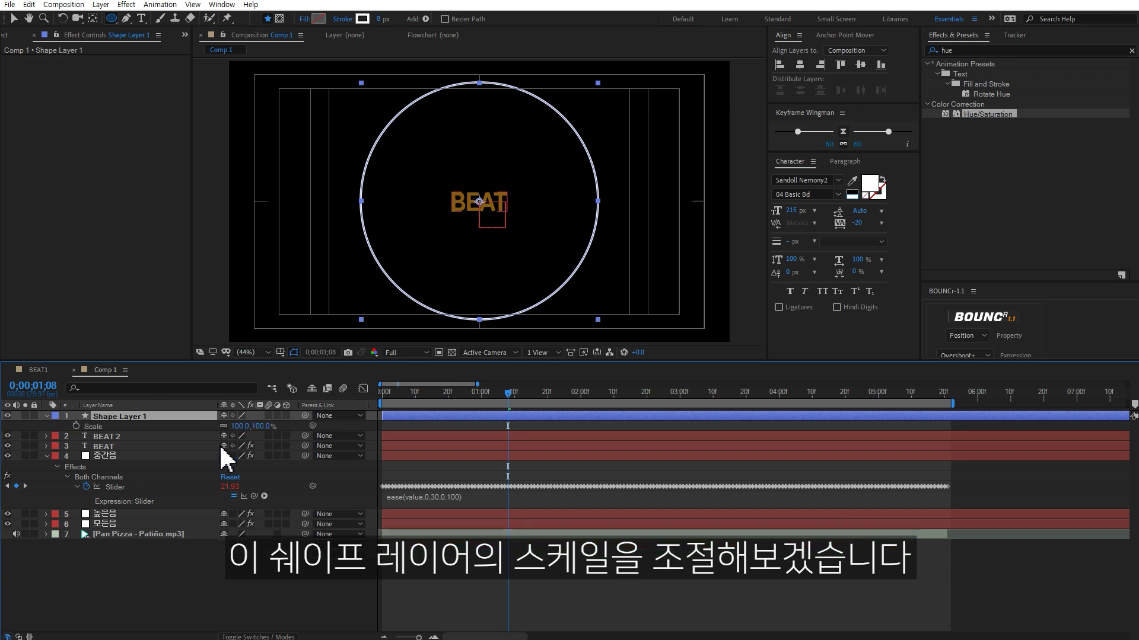
{"action": "left_click", "coordinate": [76, 425], "text": "alt"}
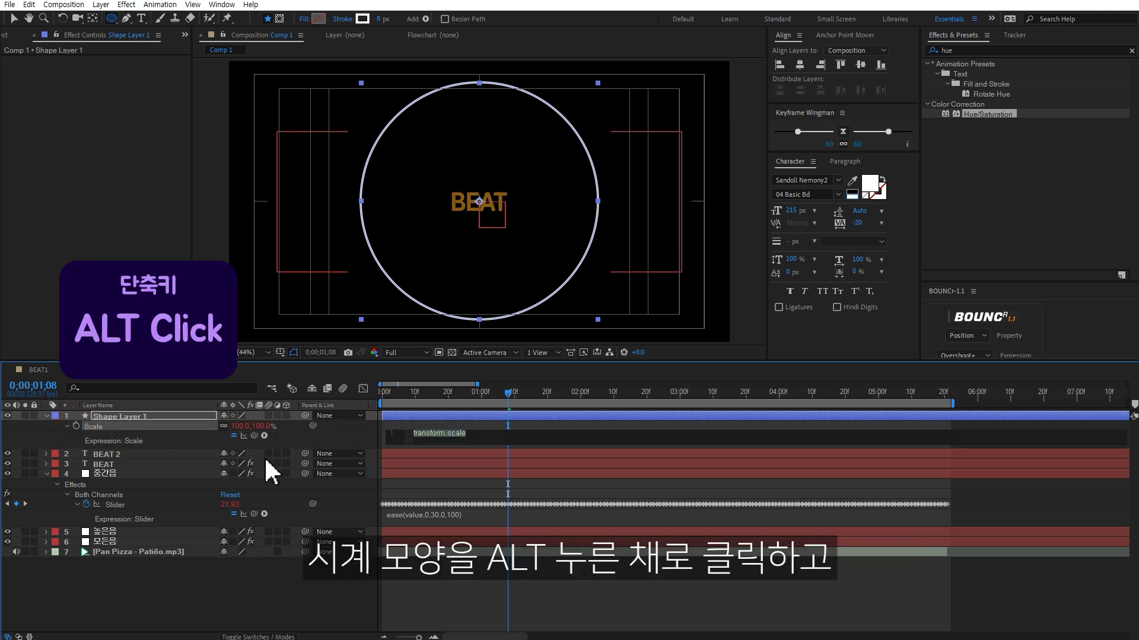
{"action": "left_click_drag", "start_coordinate": [255, 437], "coordinate": [129, 509]}
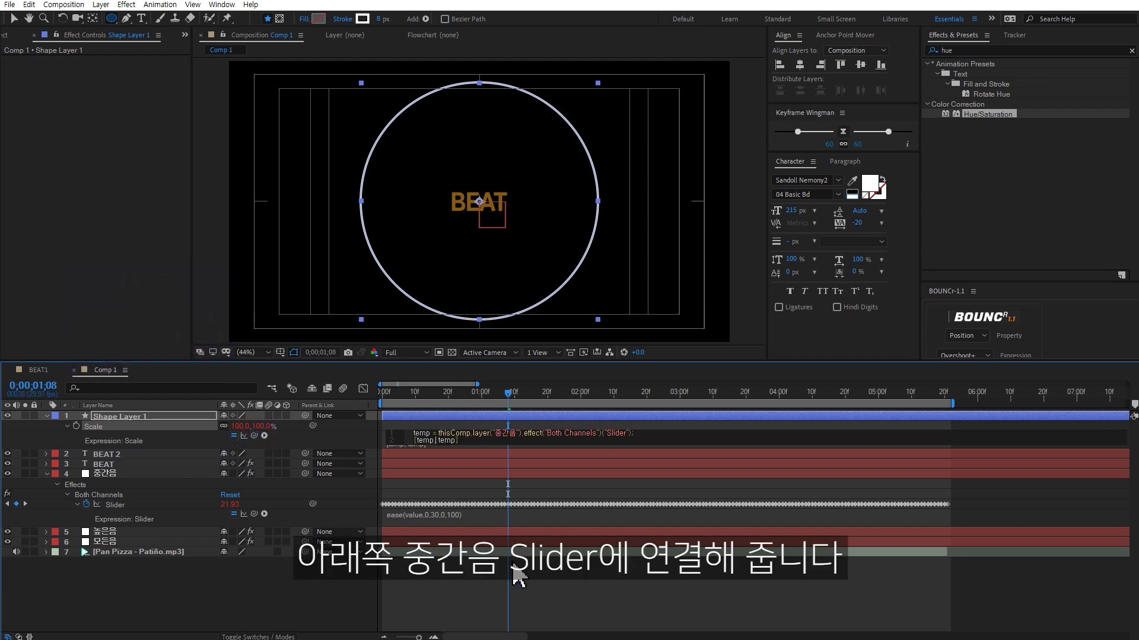
{"action": "left_click", "coordinate": [606, 578]}
{"action": "key", "text": "space"}
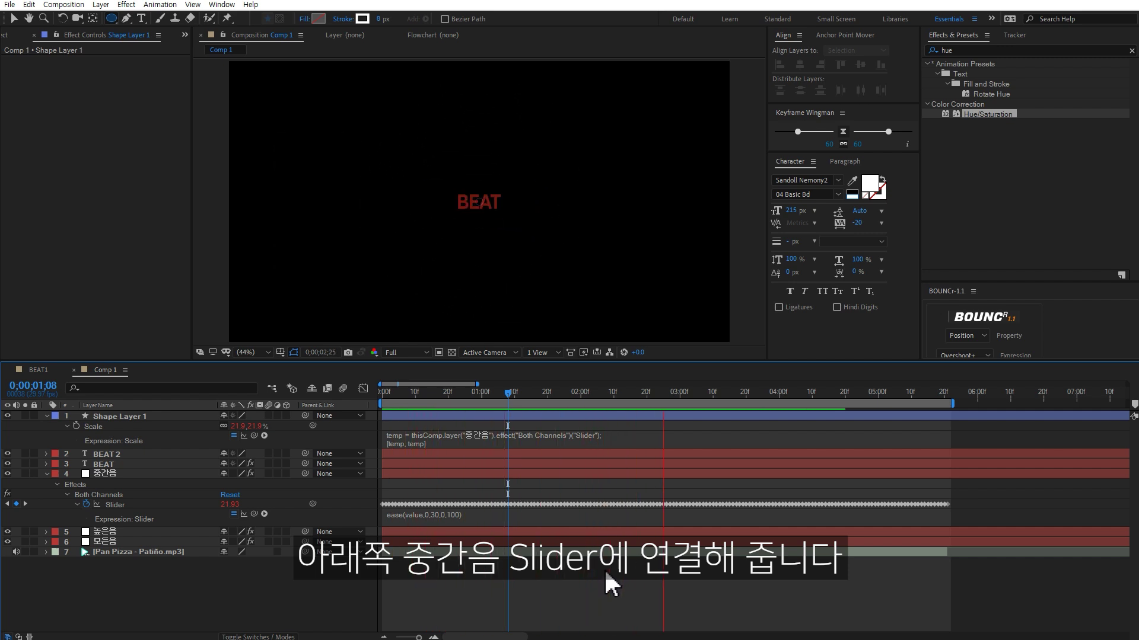
{"action": "key", "text": "space"}
- Double the circle's size by adding *2 before the semicolon in Shape Layer 1's Scale expression
{"action": "left_click", "coordinate": [145, 416]}
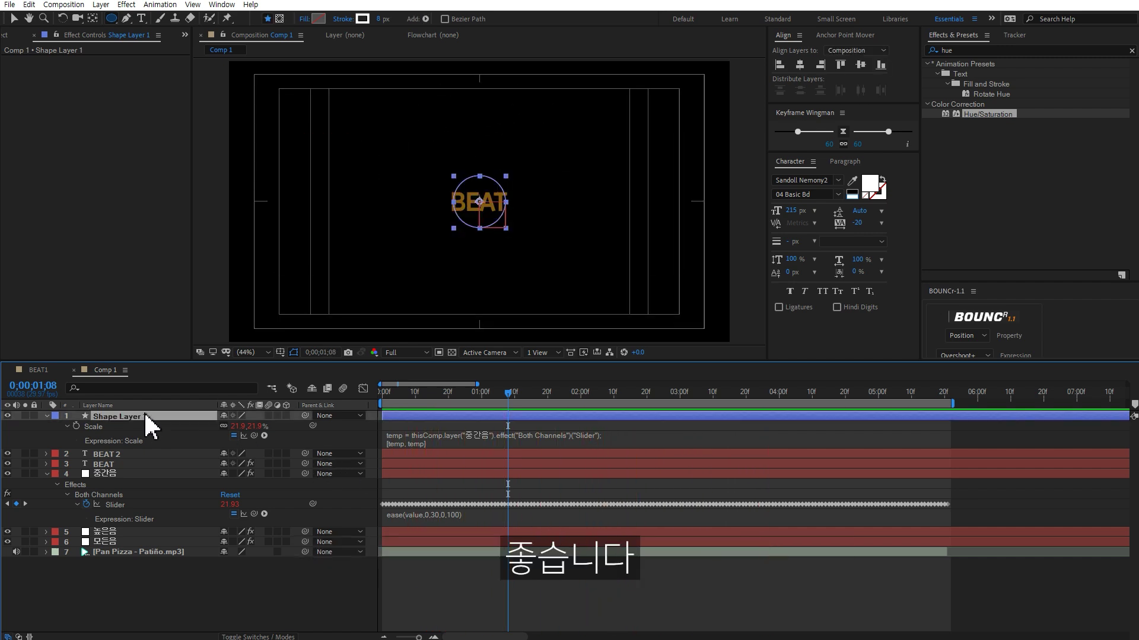
{"action": "left_click", "coordinate": [623, 436]}
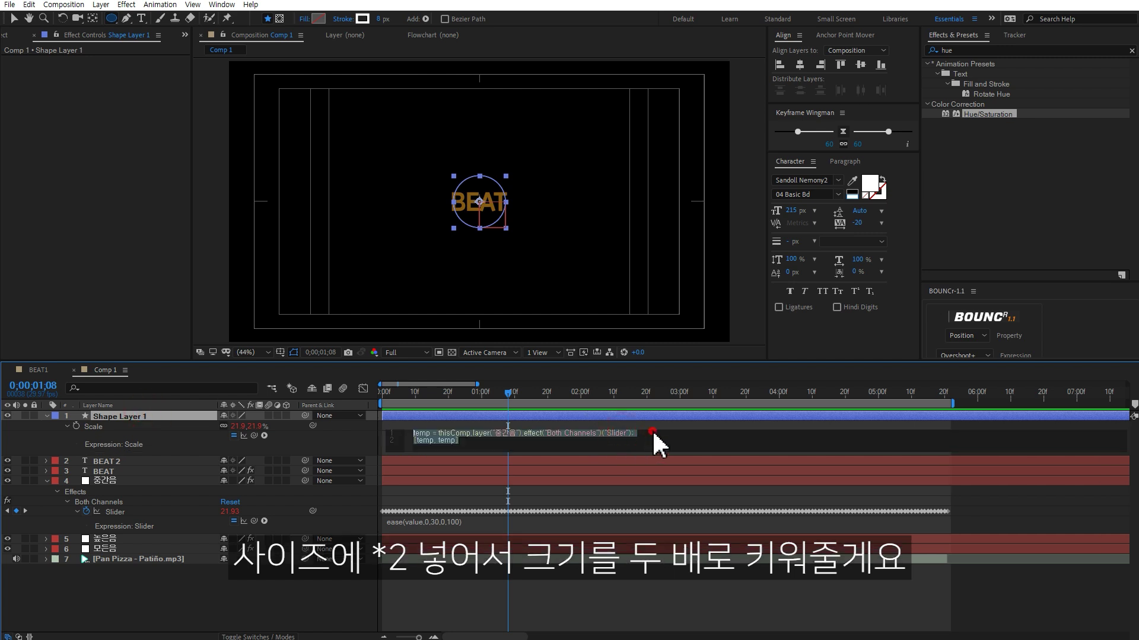
{"action": "type", "text": "*"}
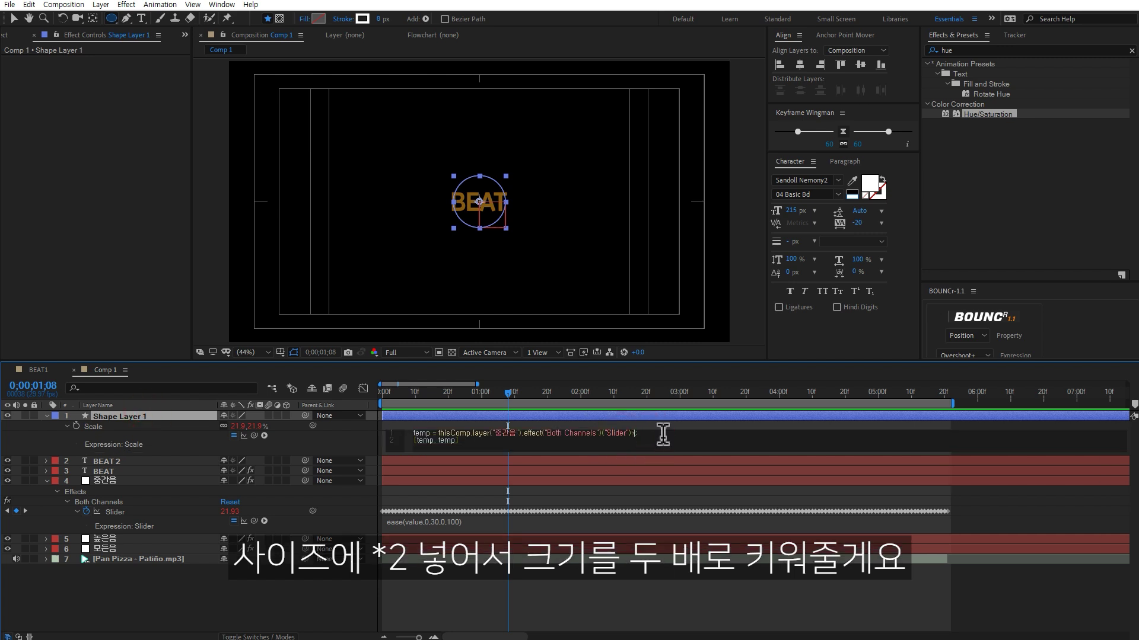
{"action": "type", "text": "2"}
{"action": "left_click", "coordinate": [665, 452]}
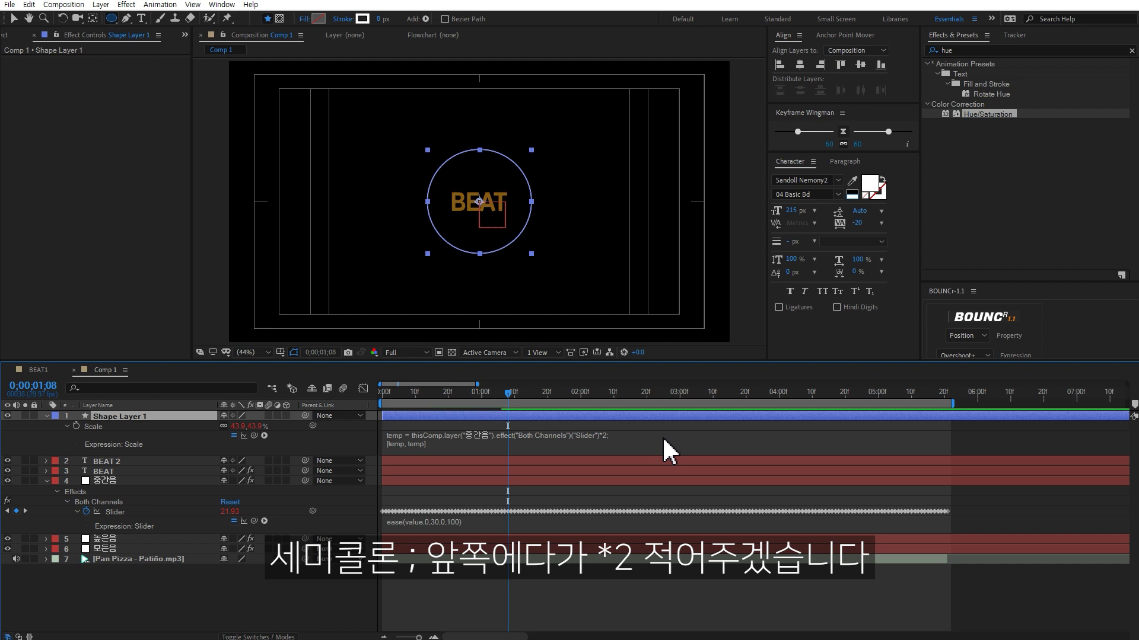
- Commit Shape Layer 1's Scale expression and preview the circle against the music
{"action": "left_click", "coordinate": [565, 587]}
{"action": "key", "text": "space"}
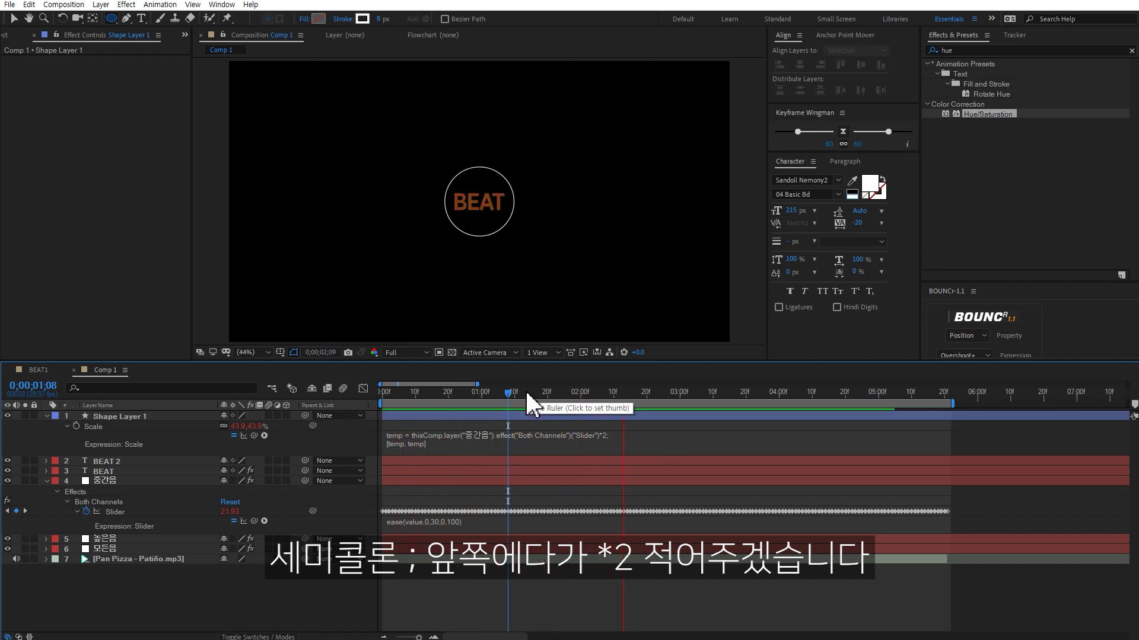
{"action": "key", "text": "space"}
- Duplicate Shape Layer 1, reveal the copy's modified properties and delete its Scale expression
{"action": "left_click", "coordinate": [133, 417]}
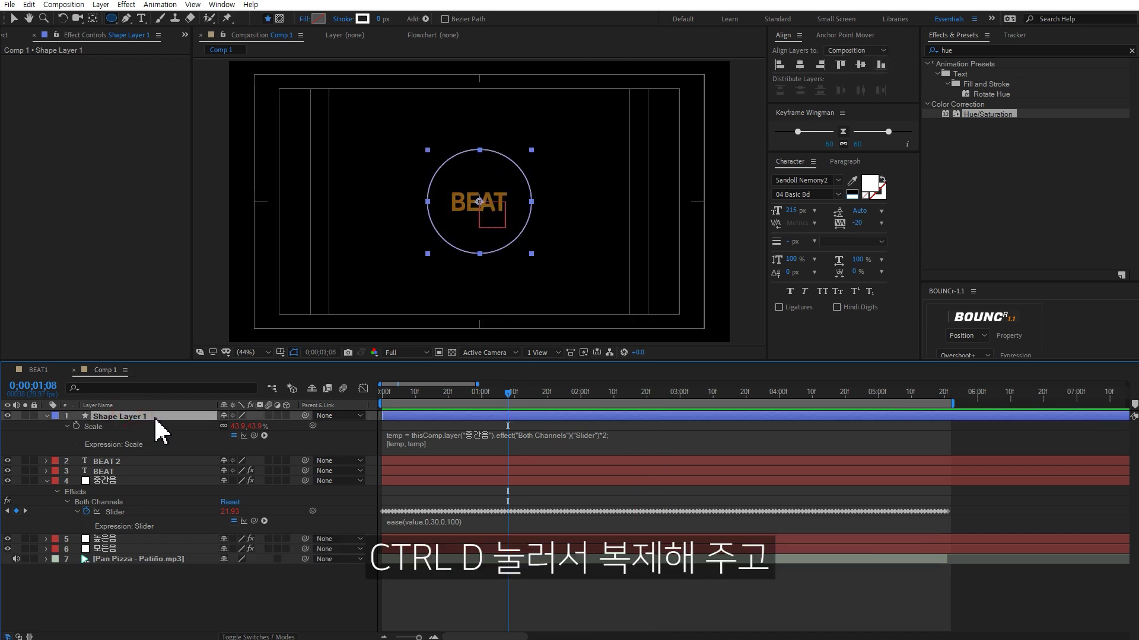
{"action": "key", "text": "ctrl+d"}
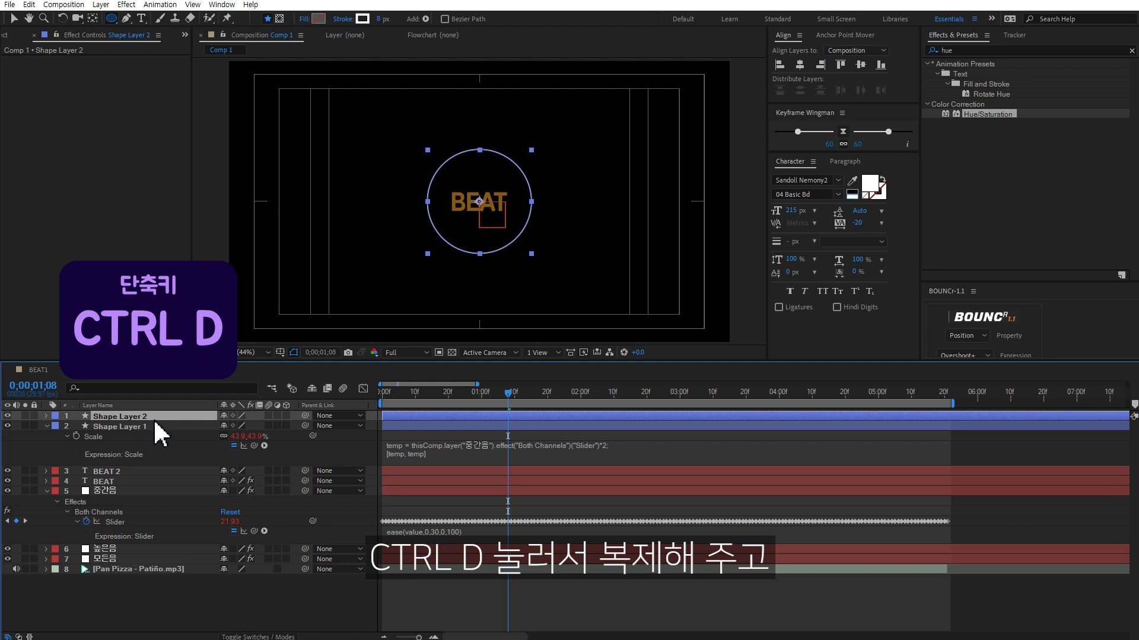
{"action": "key", "text": "u"}
{"action": "key", "text": "u"}
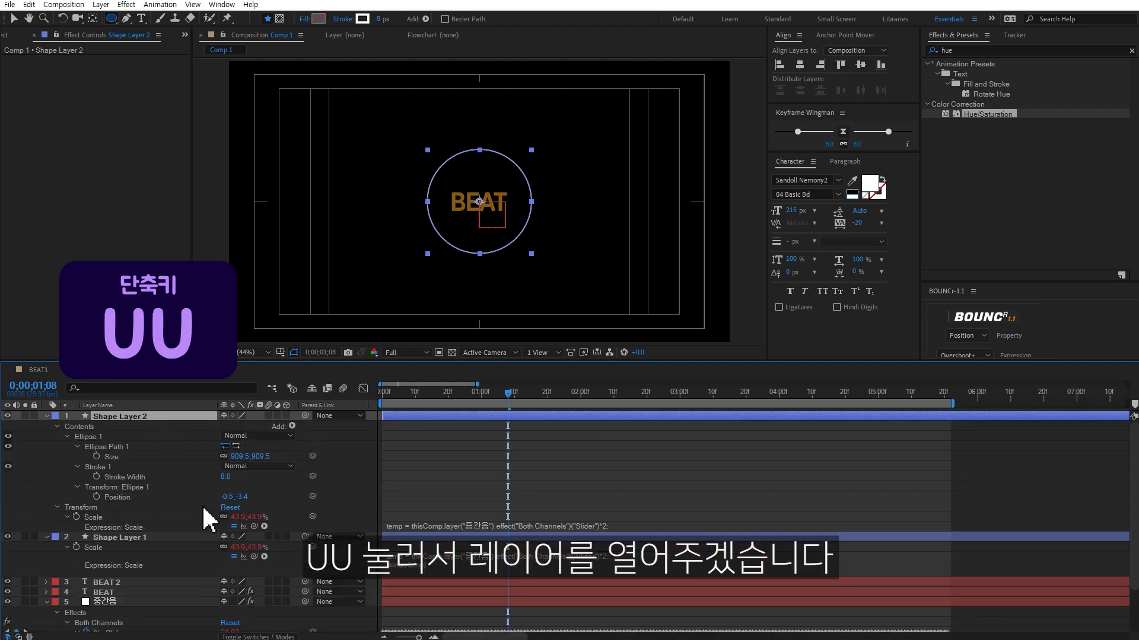
{"action": "left_click", "coordinate": [452, 527]}
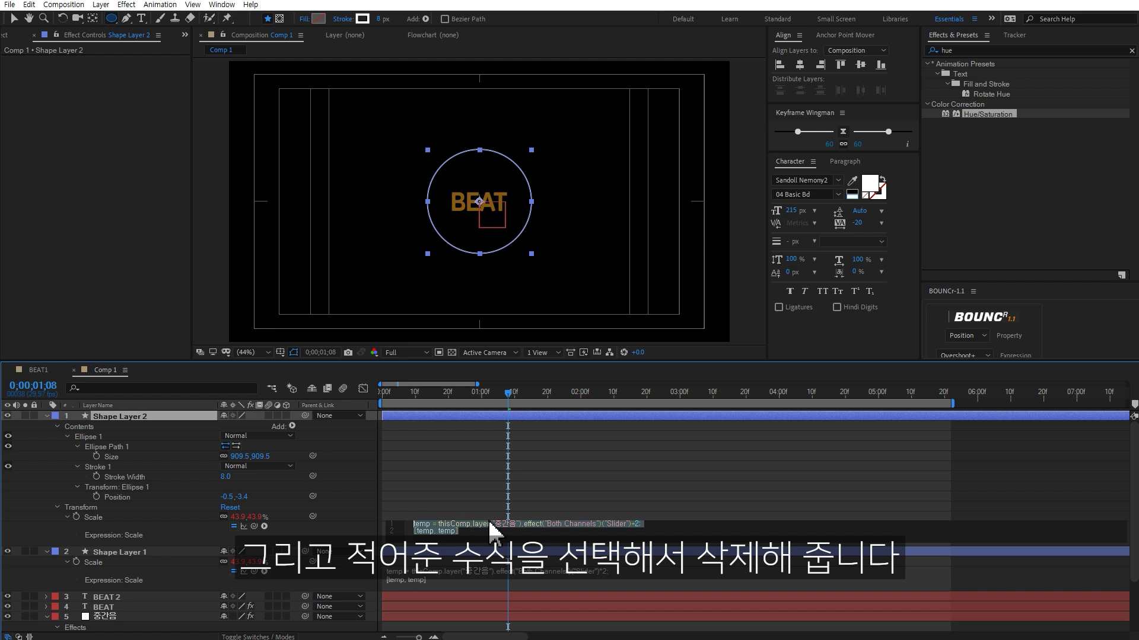
{"action": "key", "text": "BackSpace"}
{"action": "left_click", "coordinate": [477, 483]}
- Link Shape Layer 2's Scale to the 모든음 layer's Slider with an expression and preview the result
{"action": "scroll", "coordinate": [509, 483], "scroll_direction": "down", "scroll_amount": 2}
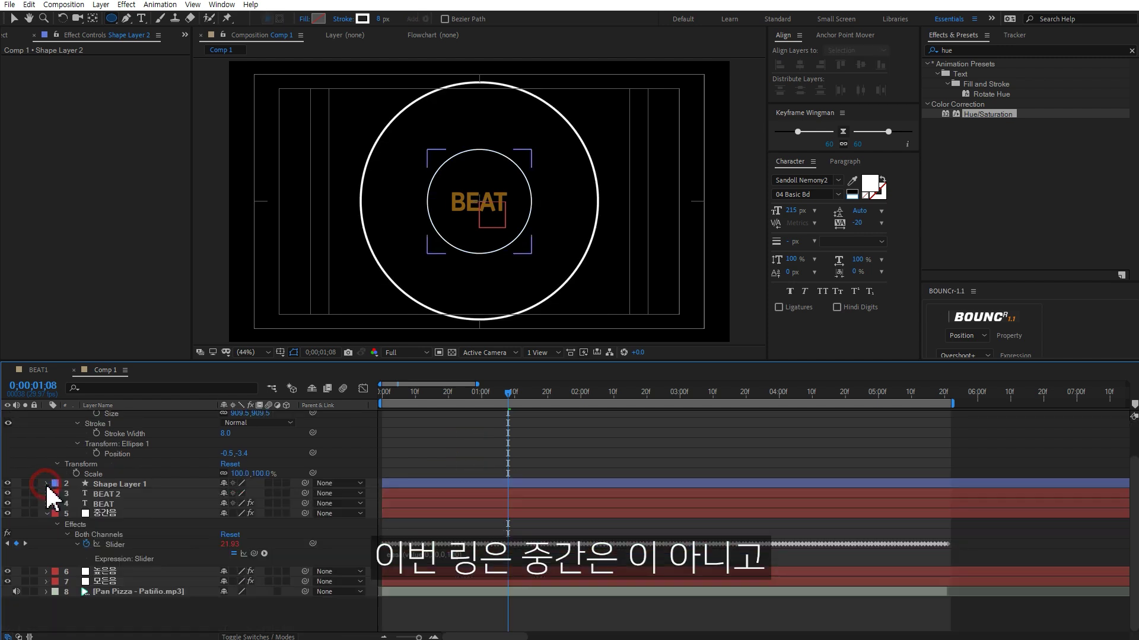
{"action": "left_click", "coordinate": [45, 484]}
{"action": "left_click", "coordinate": [46, 548]}
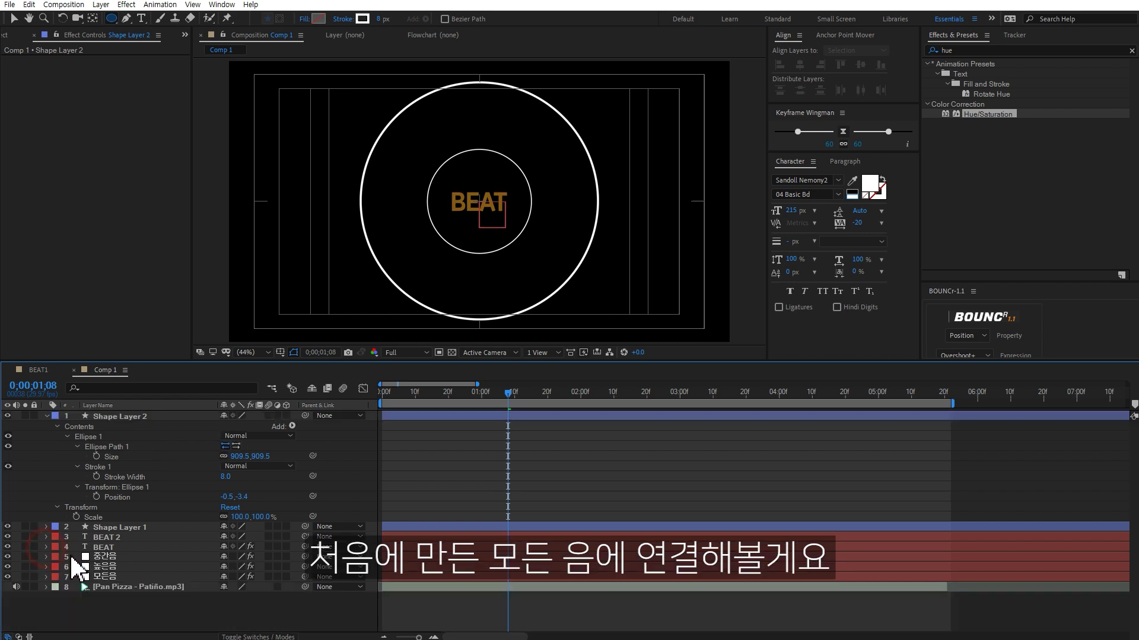
{"action": "left_click", "coordinate": [108, 576]}
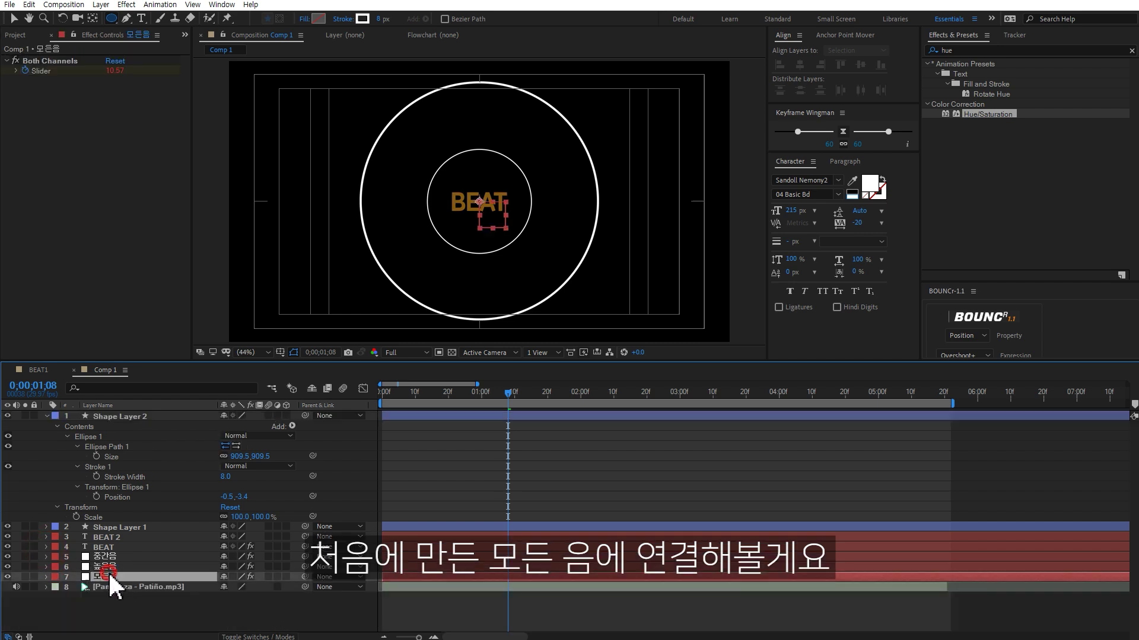
{"action": "left_click", "coordinate": [47, 576]}
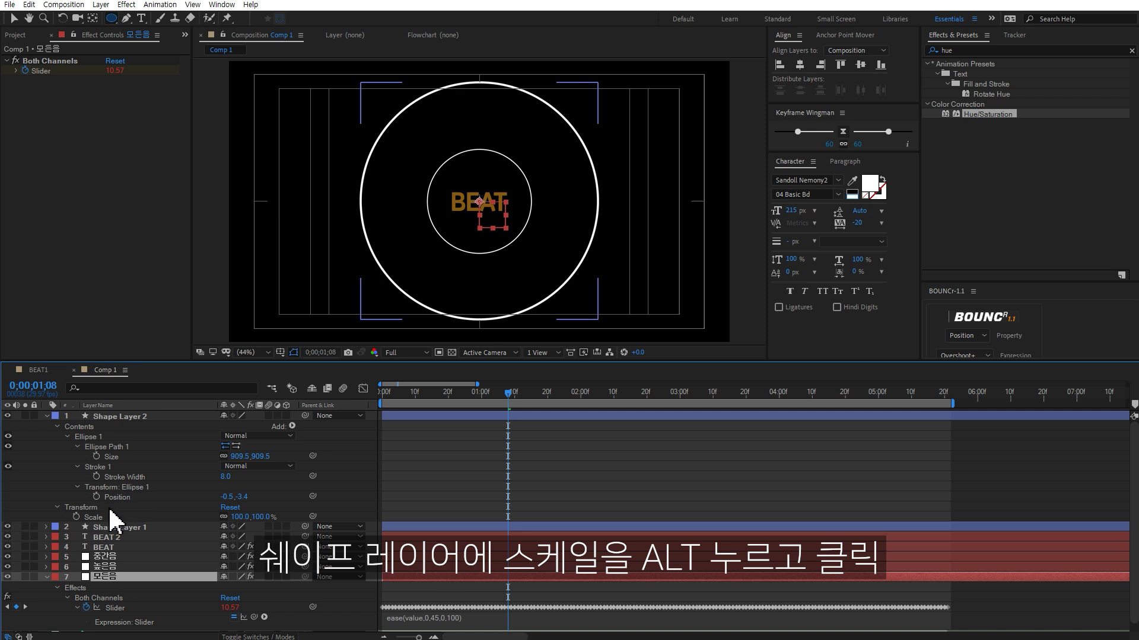
{"action": "left_click", "coordinate": [76, 517], "text": "alt"}
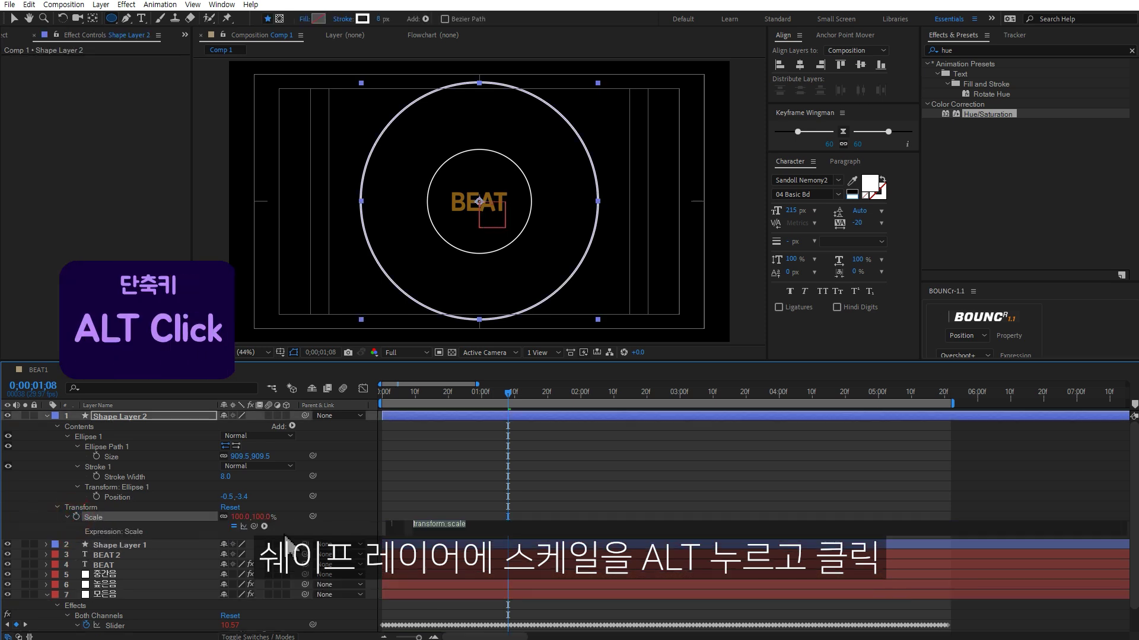
{"action": "left_click_drag", "start_coordinate": [254, 526], "coordinate": [128, 601]}
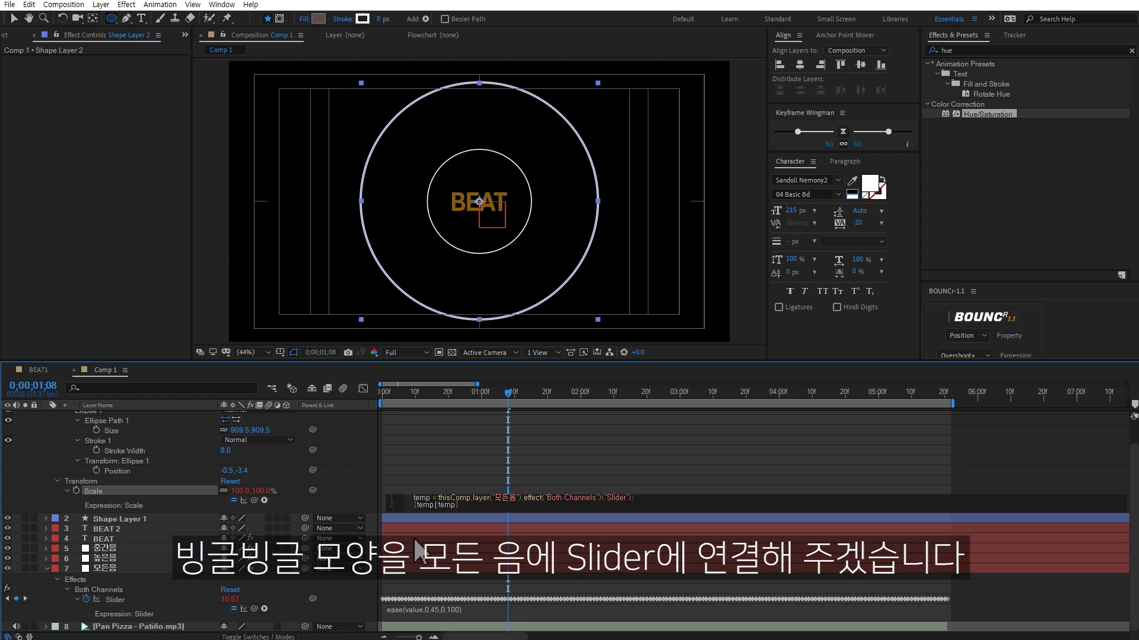
{"action": "left_click", "coordinate": [580, 460]}
{"action": "key", "text": "space"}
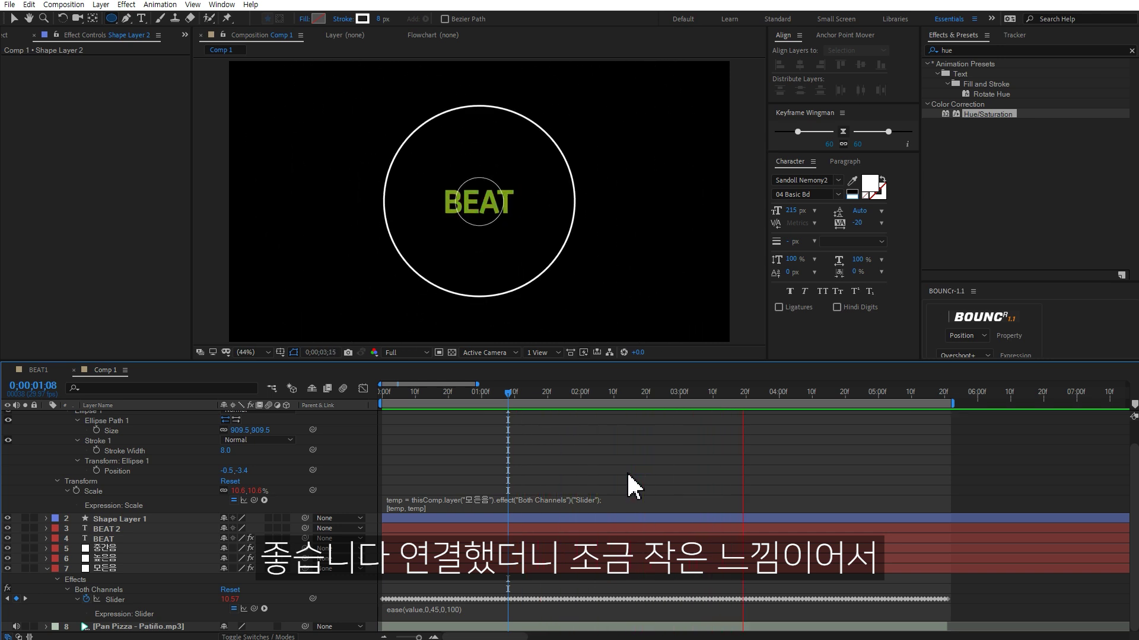
- Add *1.5 before the semicolon in Shape Layer 2's Scale expression and preview both rings
{"action": "left_click", "coordinate": [613, 498]}
{"action": "left_click", "coordinate": [641, 500]}
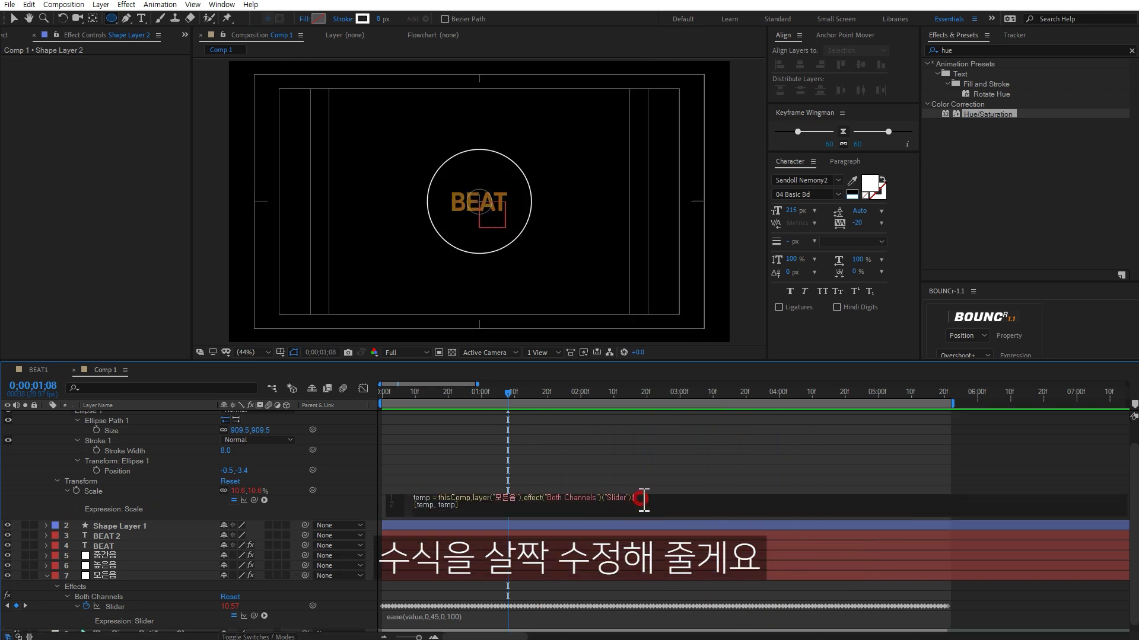
{"action": "type", "text": "*1"}
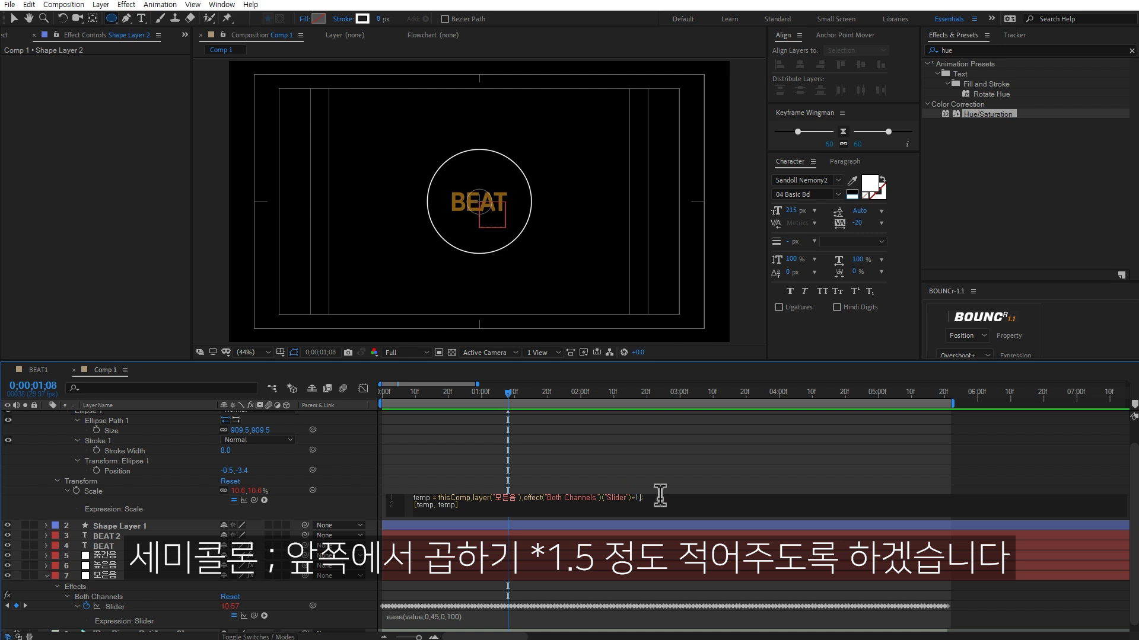
{"action": "type", "text": ".5"}
{"action": "key", "text": "KP_Enter"}
{"action": "key", "text": "space"}
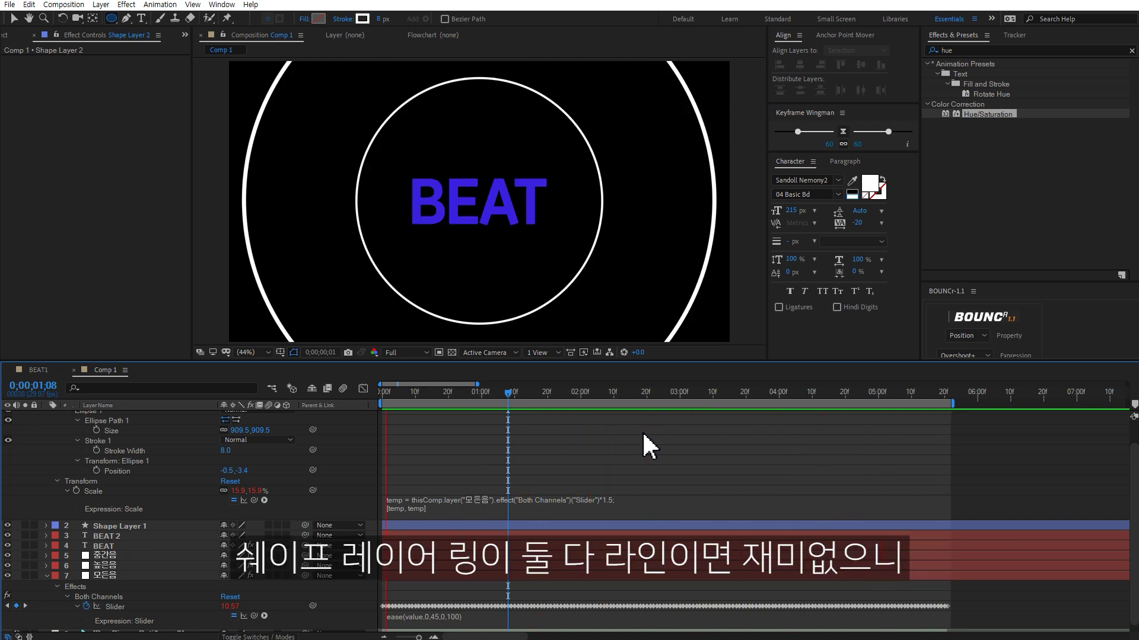
{"action": "key", "text": "space"}
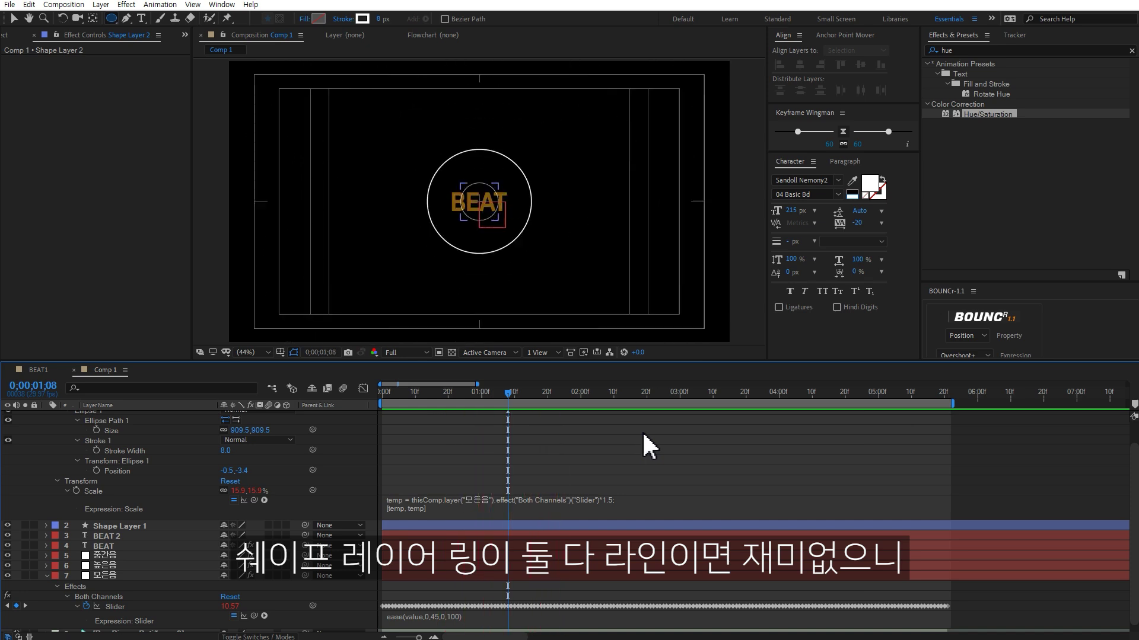
- Expand all of Shape Layer 1's properties, add Dash and Gap to its stroke, and set Dash to 2
{"action": "scroll", "coordinate": [66, 461], "scroll_direction": "up", "scroll_amount": 2}
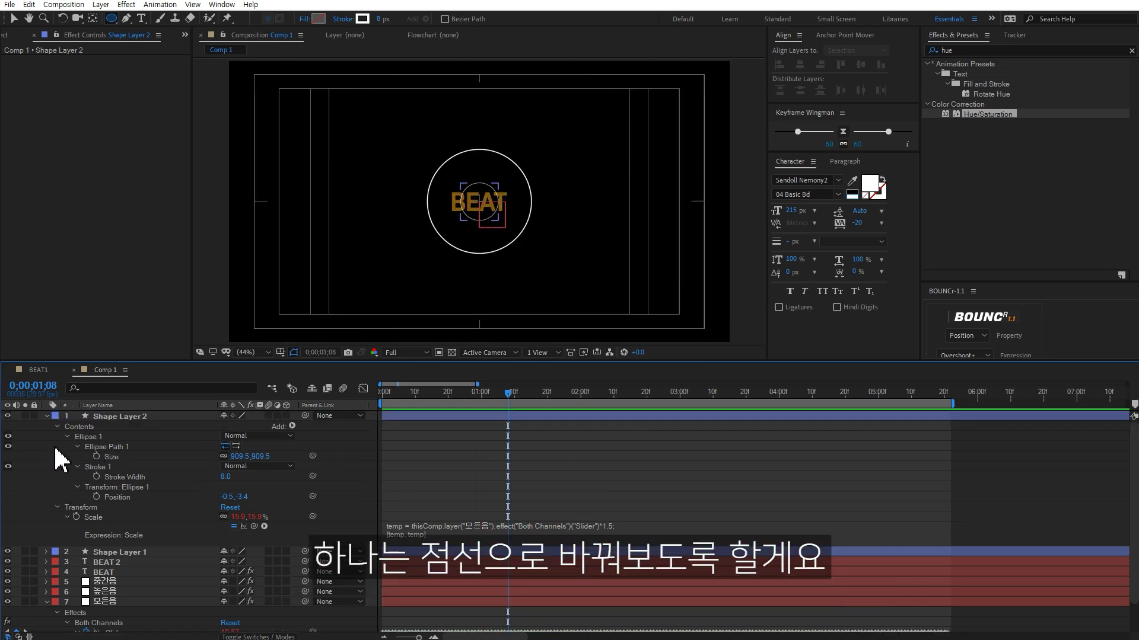
{"action": "left_click", "coordinate": [46, 416]}
{"action": "left_click", "coordinate": [116, 426]}
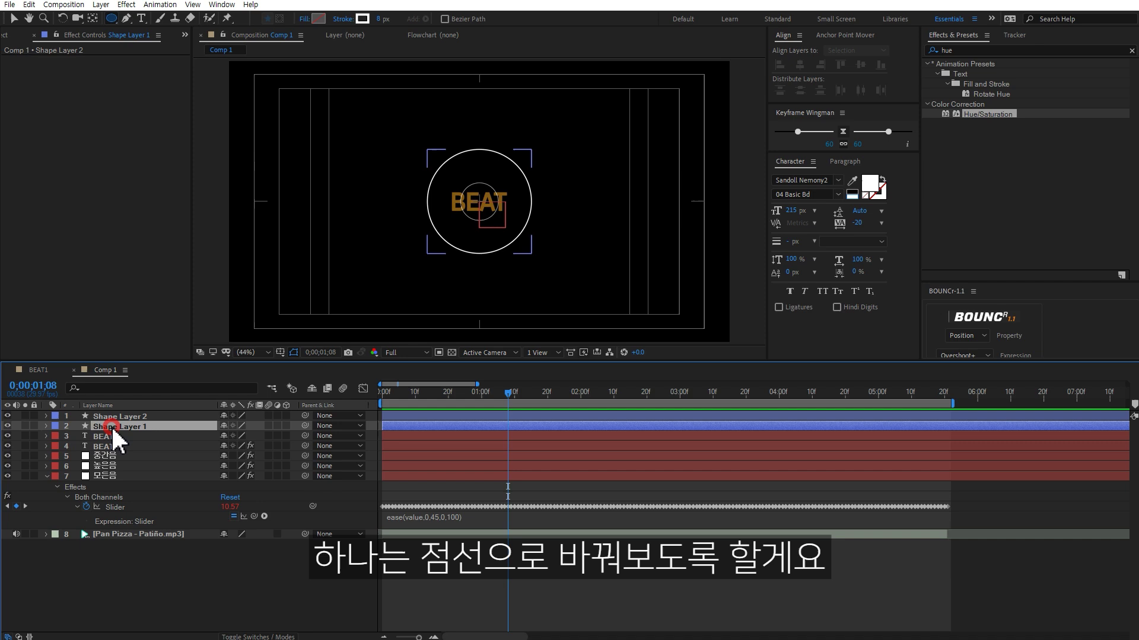
{"action": "left_click", "coordinate": [46, 425], "text": "ctrl"}
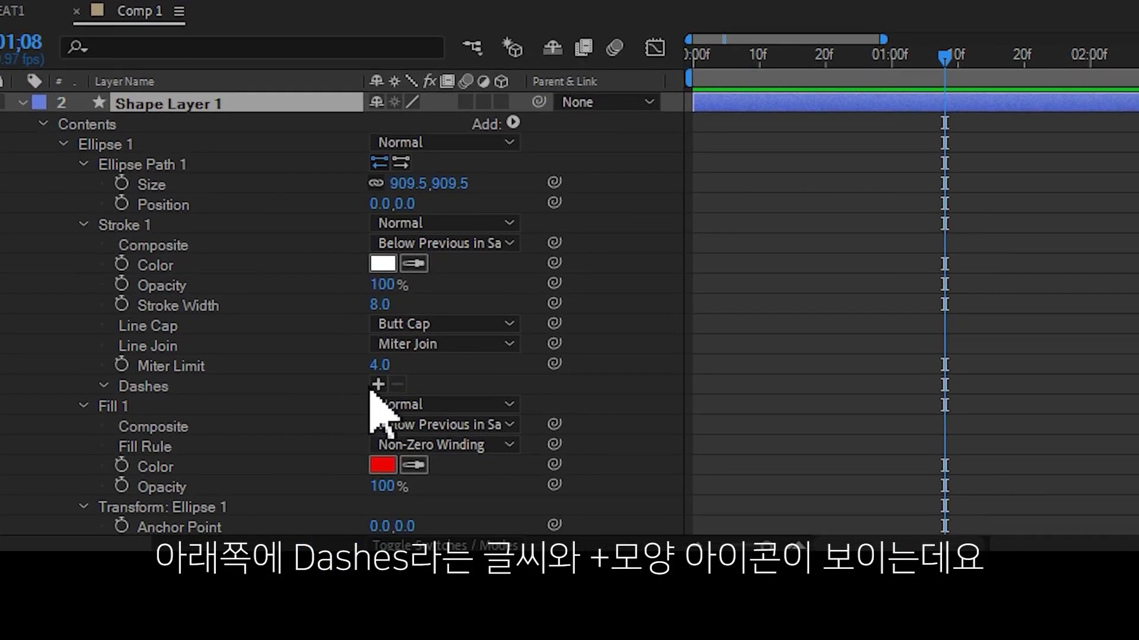
{"action": "left_click", "coordinate": [377, 385]}
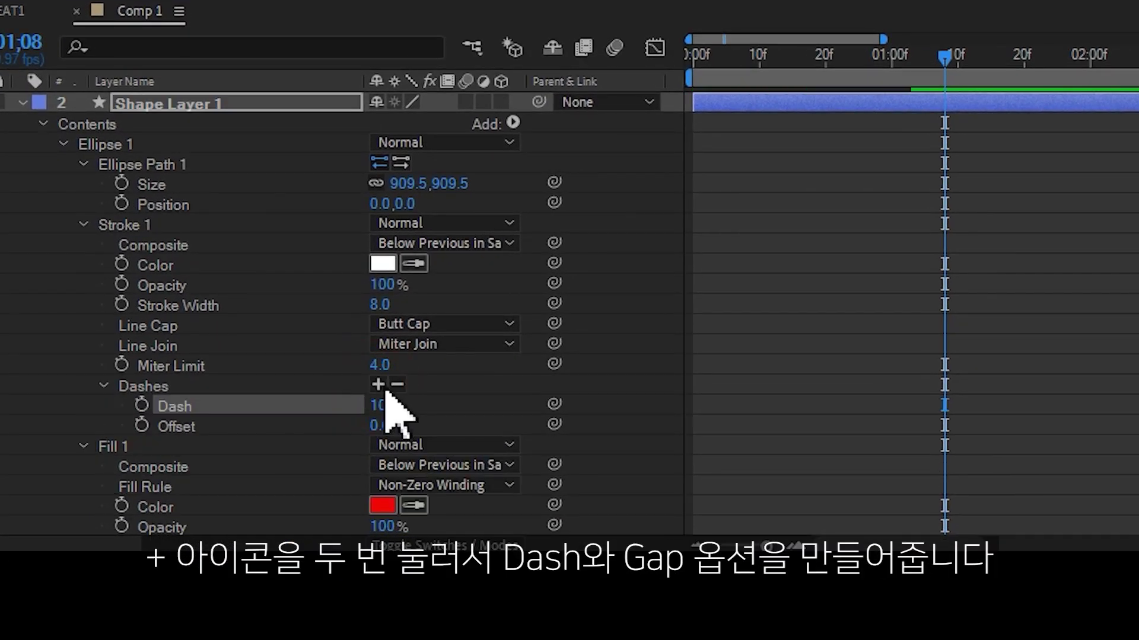
{"action": "left_click", "coordinate": [377, 384]}
{"action": "left_click", "coordinate": [392, 406], "text": "shift"}
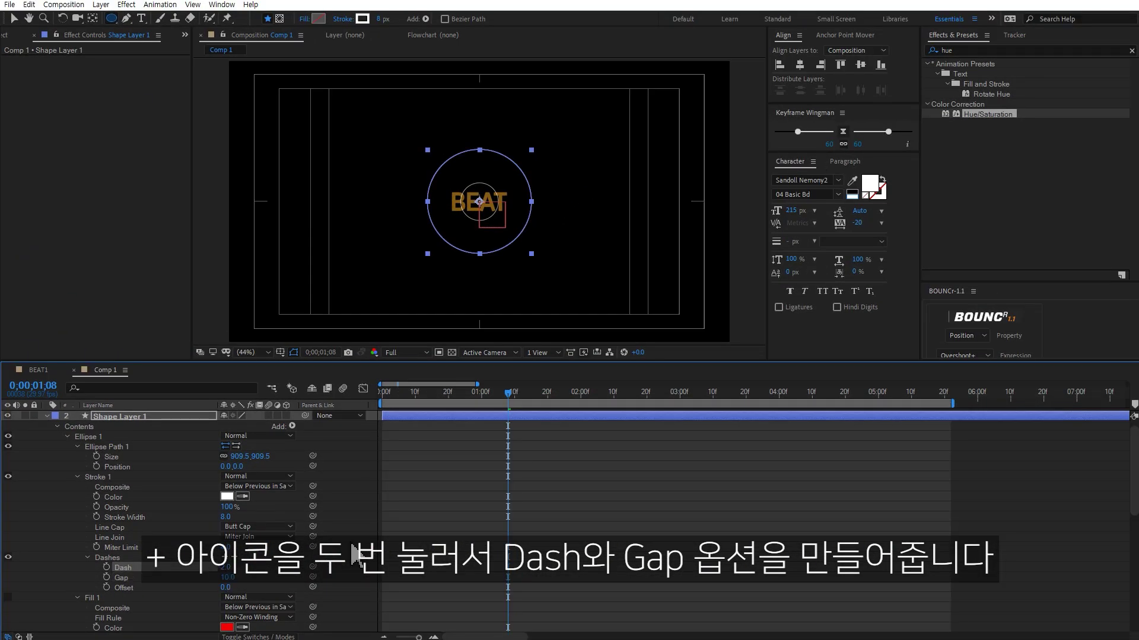
- Set the Gap of Shape Layer 1's dashed stroke to 19 at a frame showing the ring large, and preview it
{"action": "left_click_drag", "start_coordinate": [516, 394], "coordinate": [522, 390]}
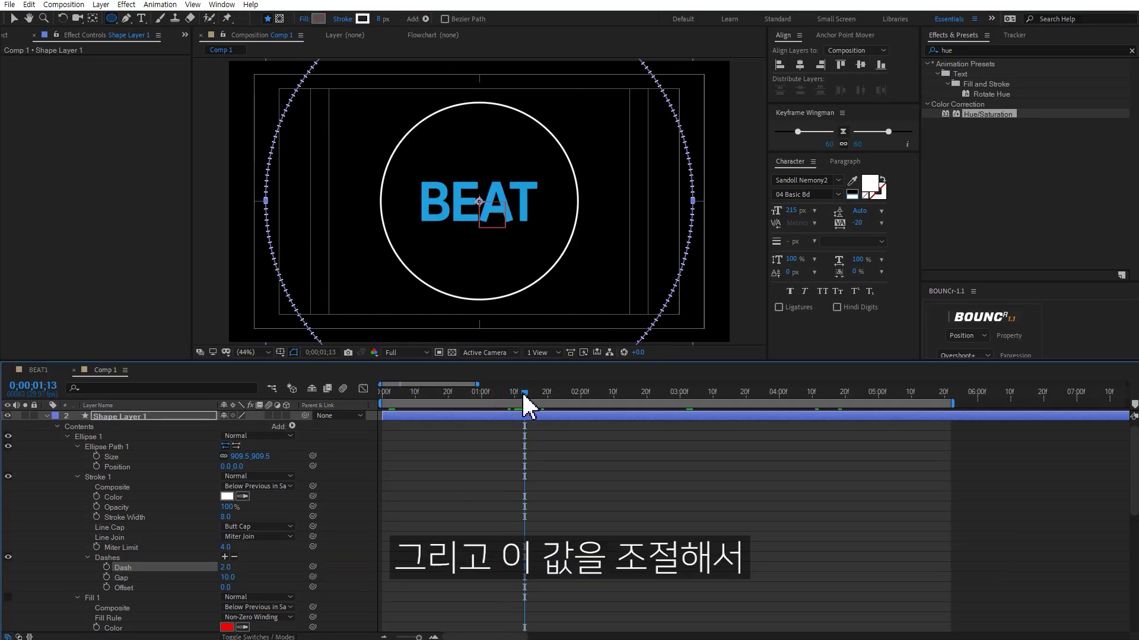
{"action": "left_click_drag", "start_coordinate": [233, 577], "coordinate": [241, 576]}
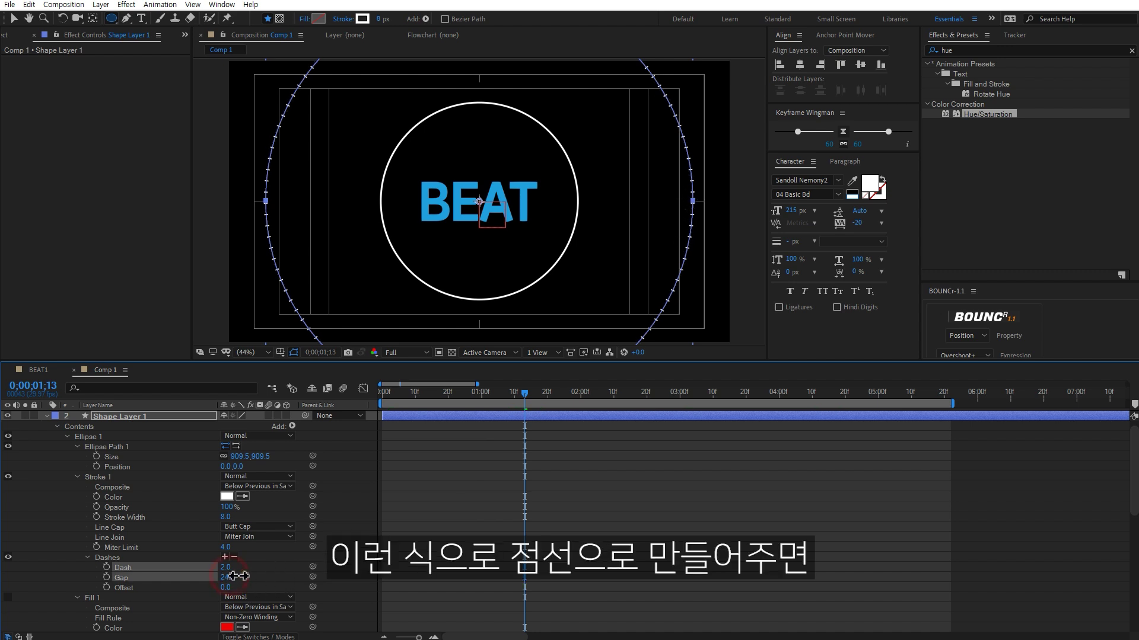
{"action": "left_click", "coordinate": [656, 497]}
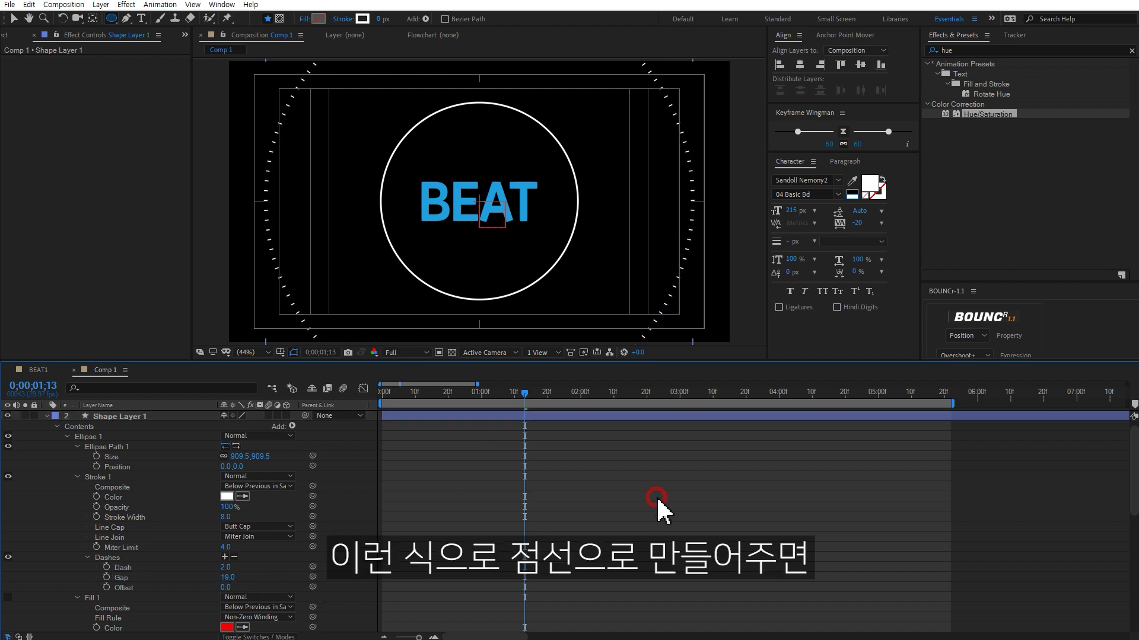
{"action": "key", "text": "space"}
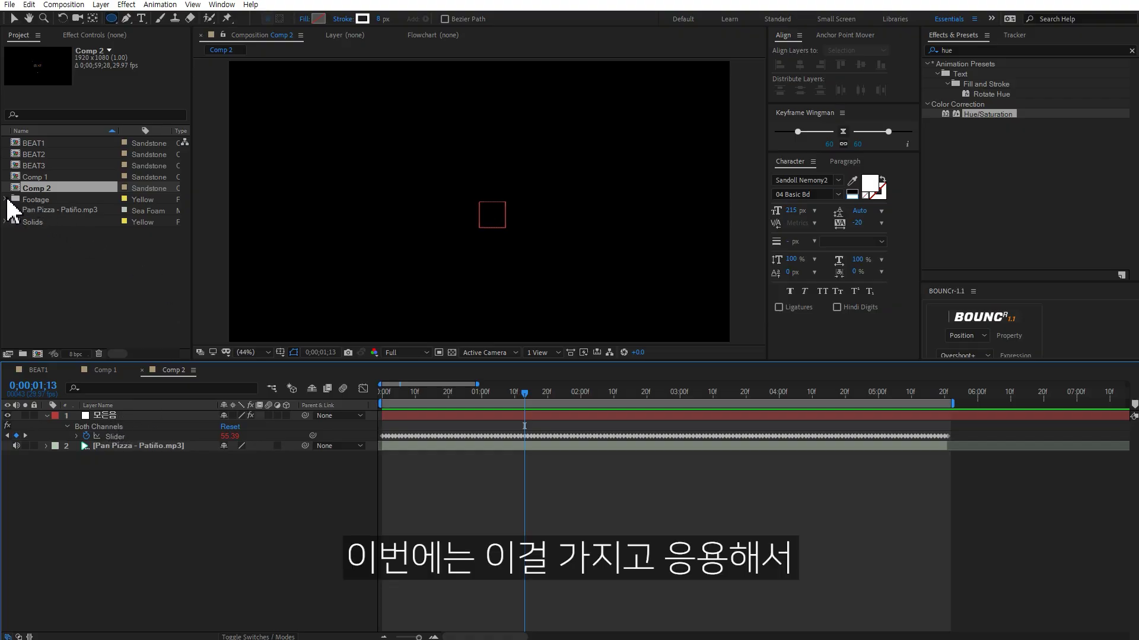
- Add Snow - 29727.mp4 from the Footage folder to Comp 2 above the 모든음 layer and play it
{"action": "left_click", "coordinate": [7, 200]}
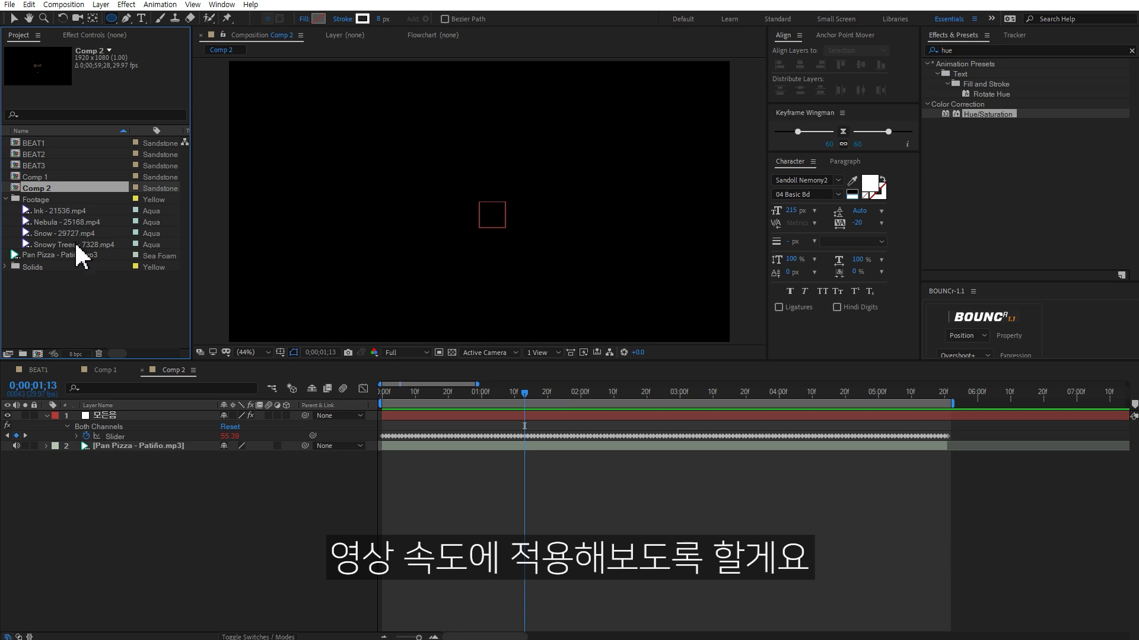
{"action": "left_click", "coordinate": [55, 231]}
{"action": "left_click_drag", "start_coordinate": [55, 232], "coordinate": [153, 427]}
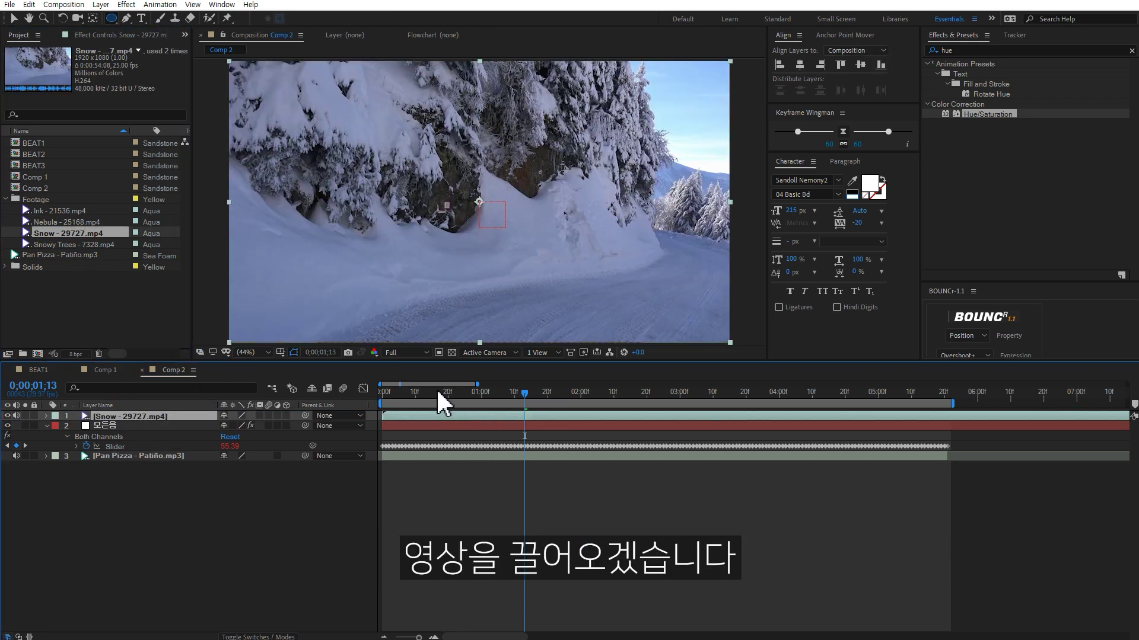
{"action": "key", "text": "space"}
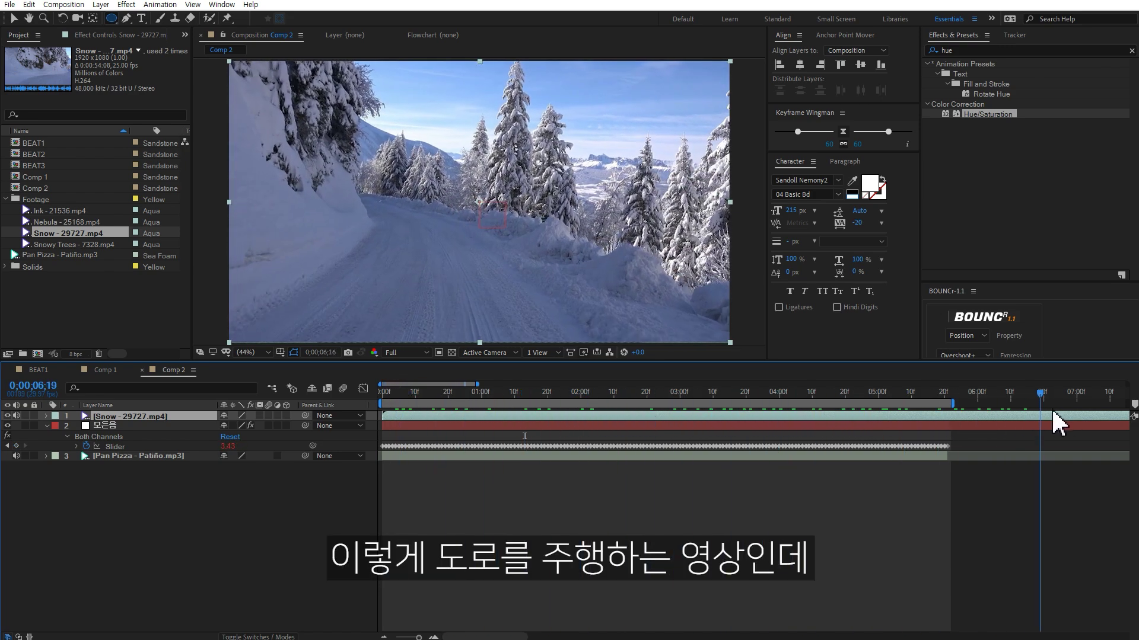
- Return to the first frame and apply the Timewarp effect to the Snow - 29727.mp4 layer
{"action": "left_click", "coordinate": [382, 393]}
{"action": "left_click", "coordinate": [969, 49]}
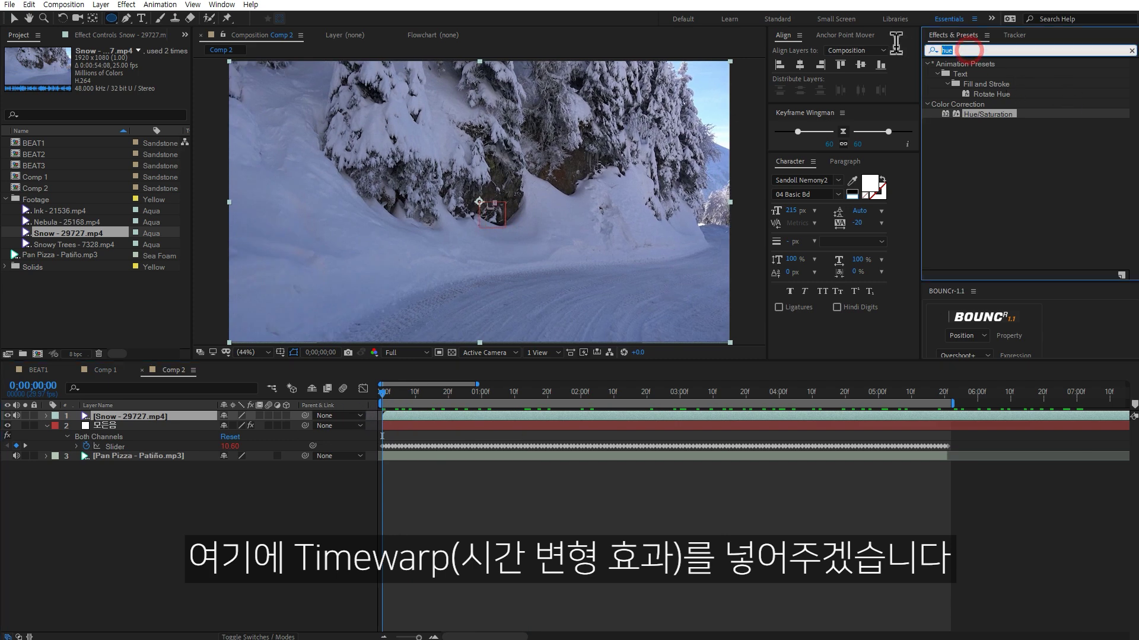
{"action": "type", "text": "time"}
{"action": "double_click", "coordinate": [967, 215]}
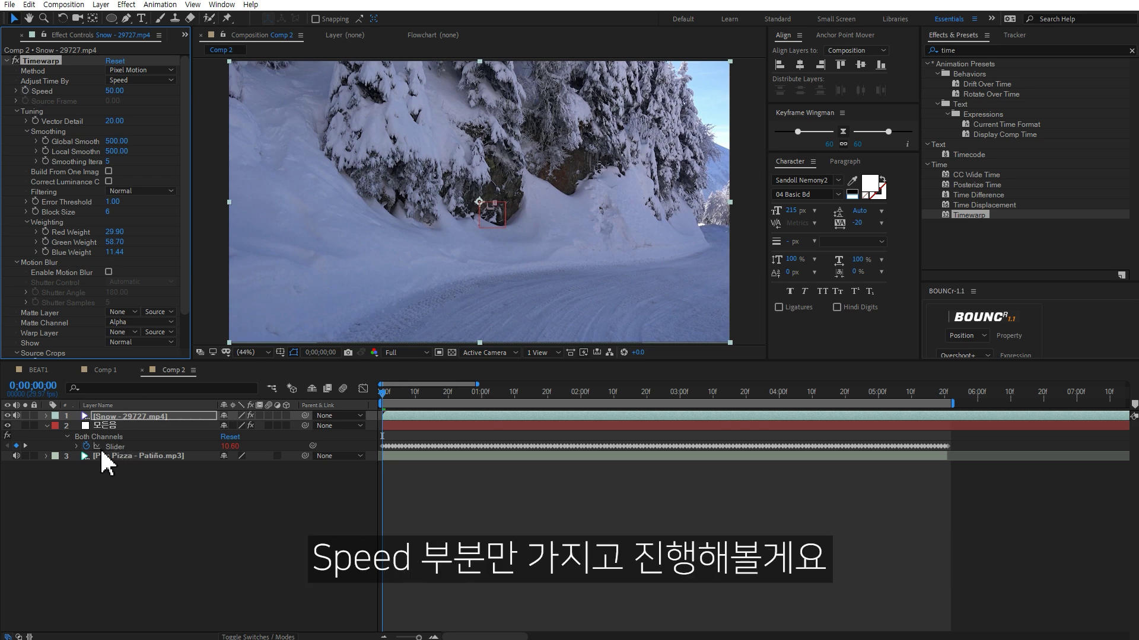
- Link the Timewarp effect's Speed to the 모든음 layer's Slider with an expression
{"action": "left_click", "coordinate": [26, 90], "text": "alt"}
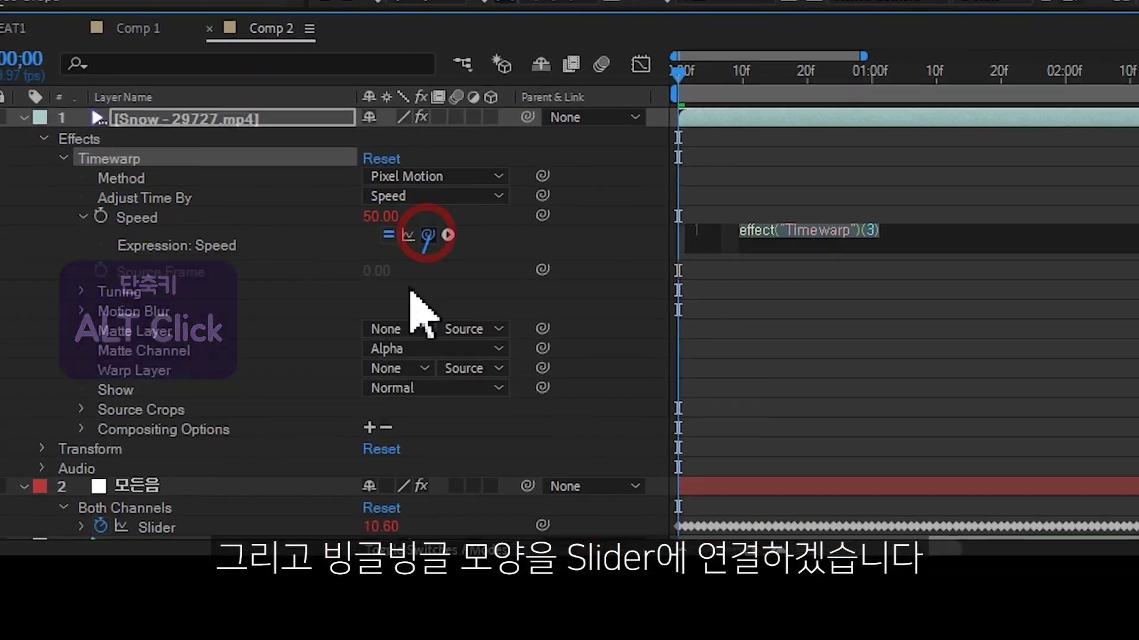
{"action": "left_click_drag", "start_coordinate": [254, 476], "coordinate": [111, 625]}
{"action": "left_click_drag", "start_coordinate": [152, 524], "coordinate": [155, 511]}
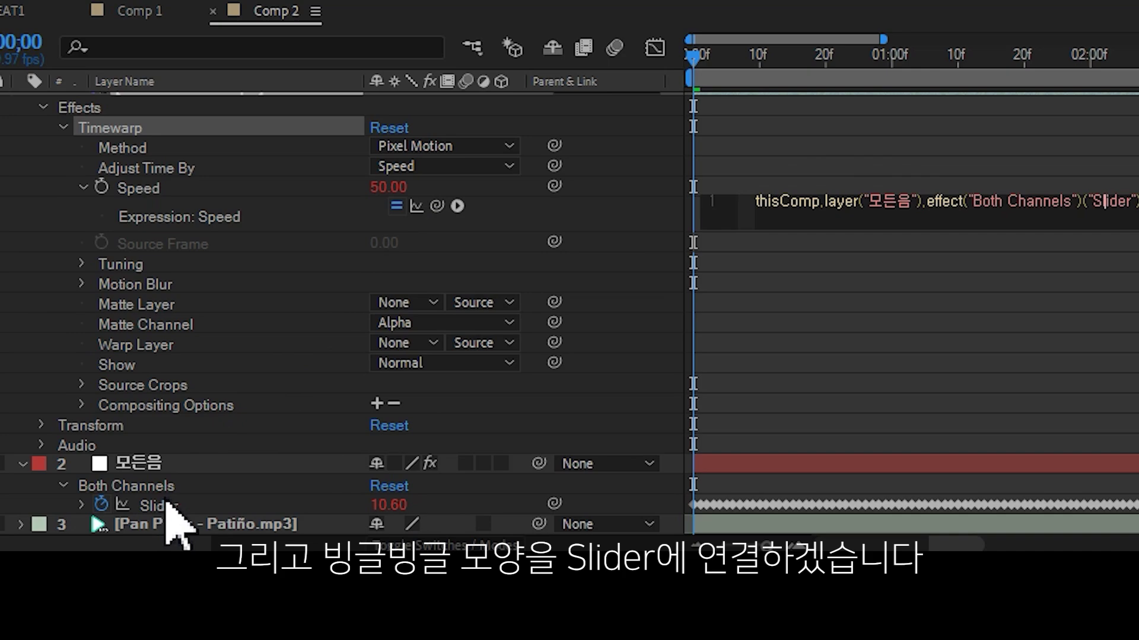
{"action": "left_click", "coordinate": [1012, 149]}
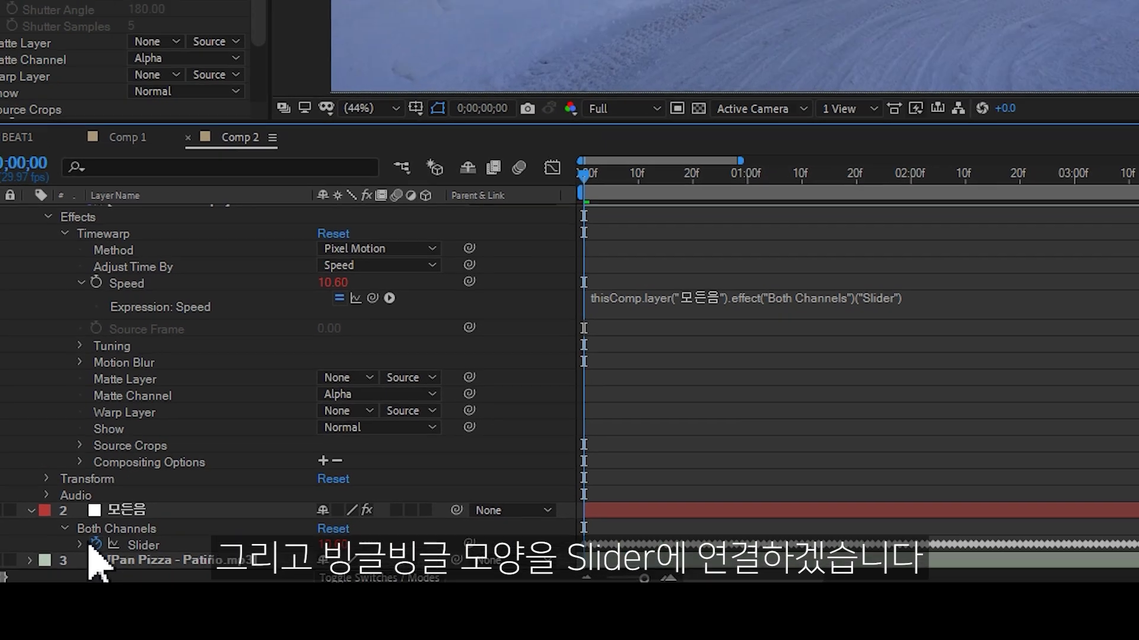
- Change the 모든음 layer's Slider expression to ease(value,0,45,100,3000) and preview the footage
{"action": "left_click", "coordinate": [82, 505]}
{"action": "scroll", "coordinate": [474, 614], "scroll_direction": "down", "scroll_amount": 1}
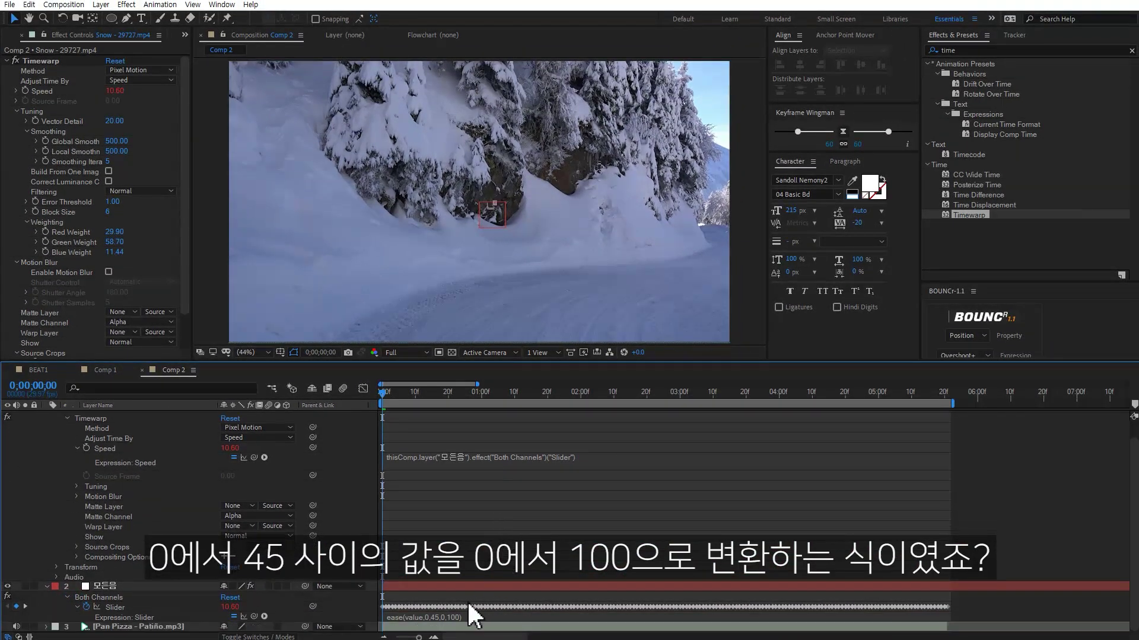
{"action": "left_click", "coordinate": [441, 617]}
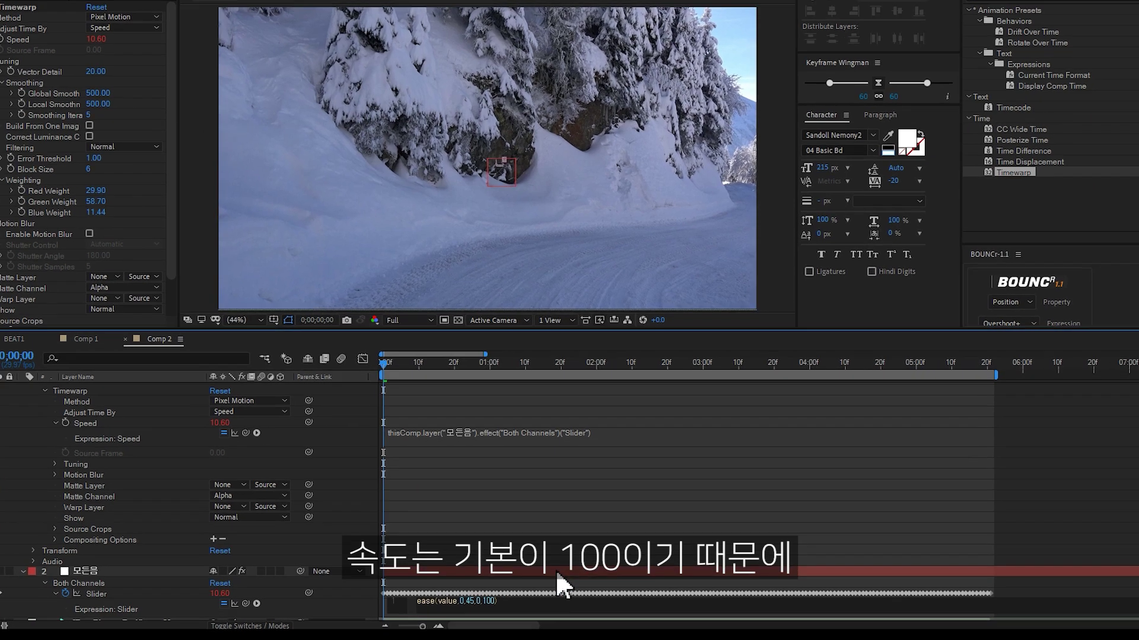
{"action": "left_click", "coordinate": [474, 613]}
{"action": "type", "text": "10"}
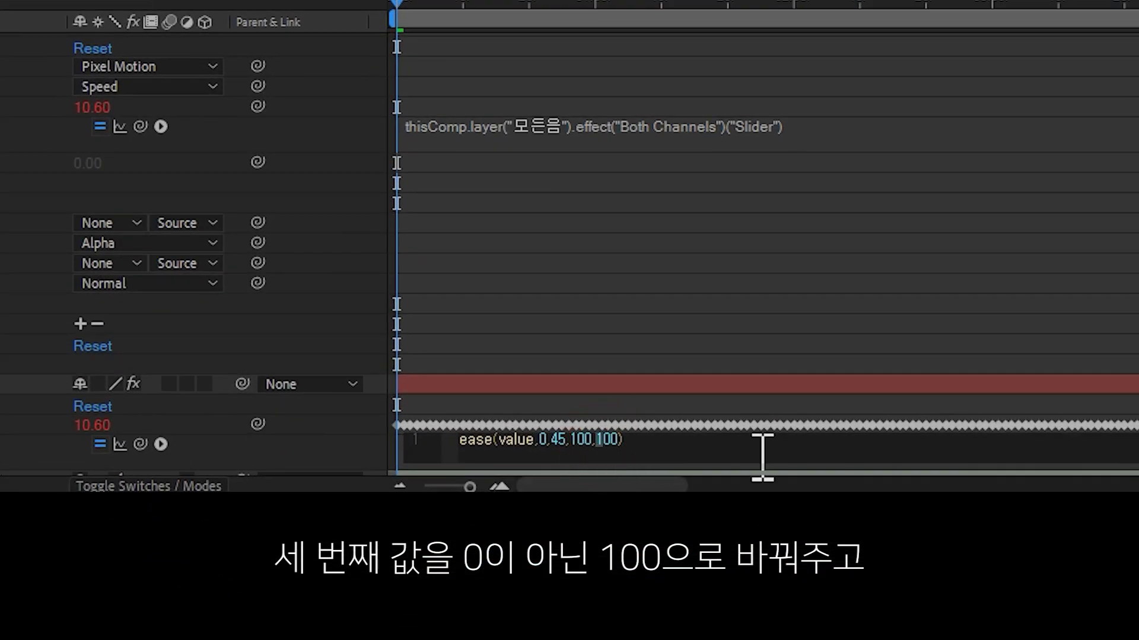
{"action": "left_click", "coordinate": [562, 271]}
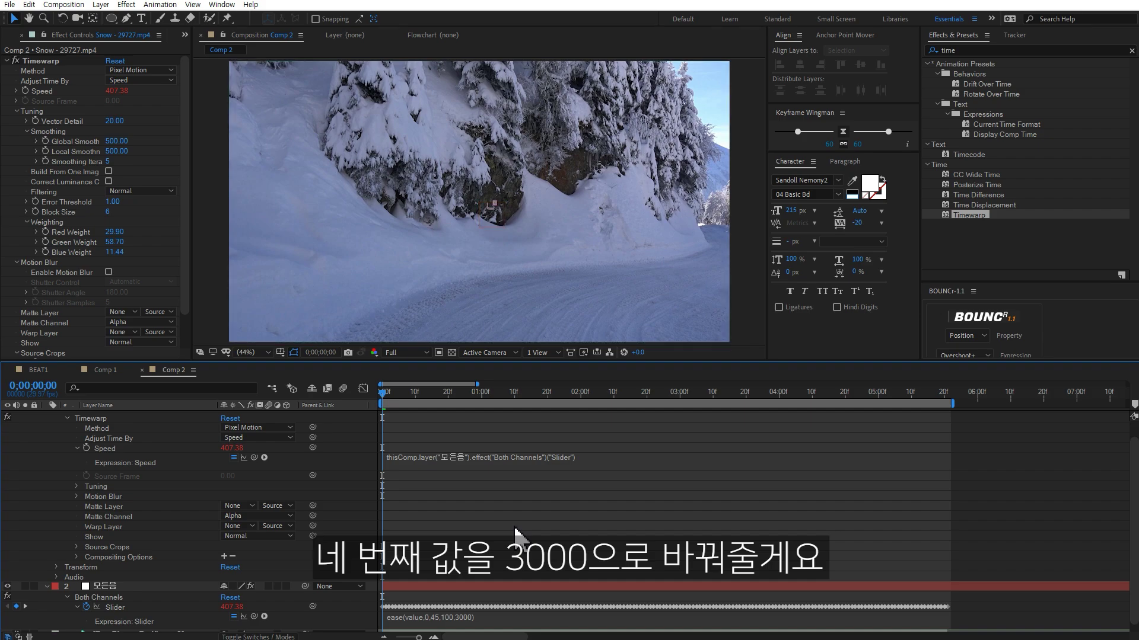
{"action": "key", "text": "space"}
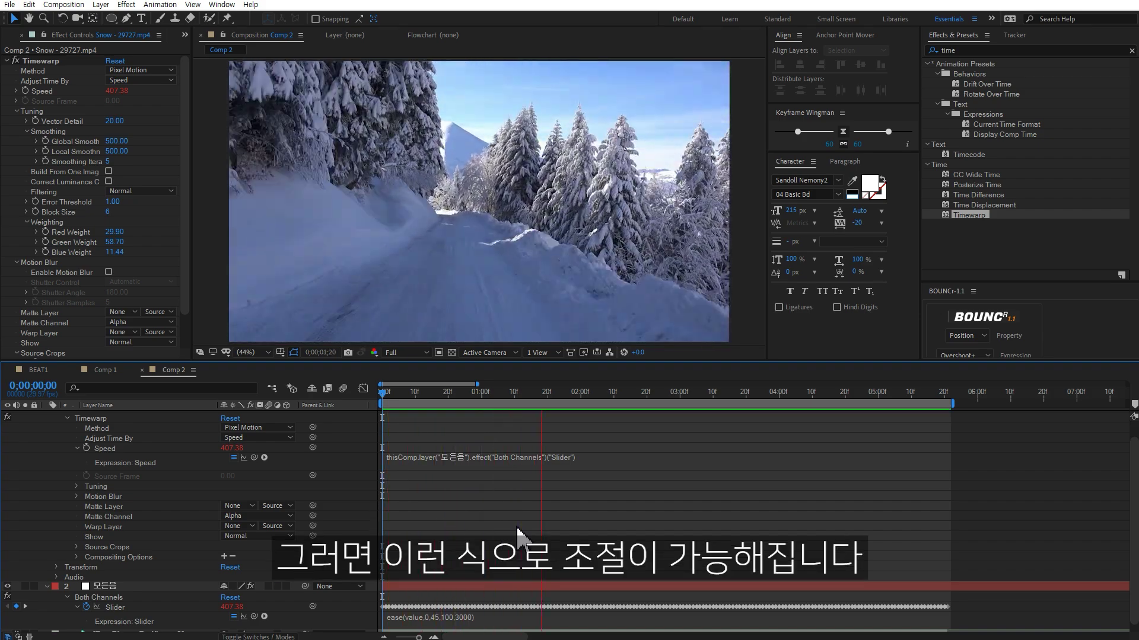